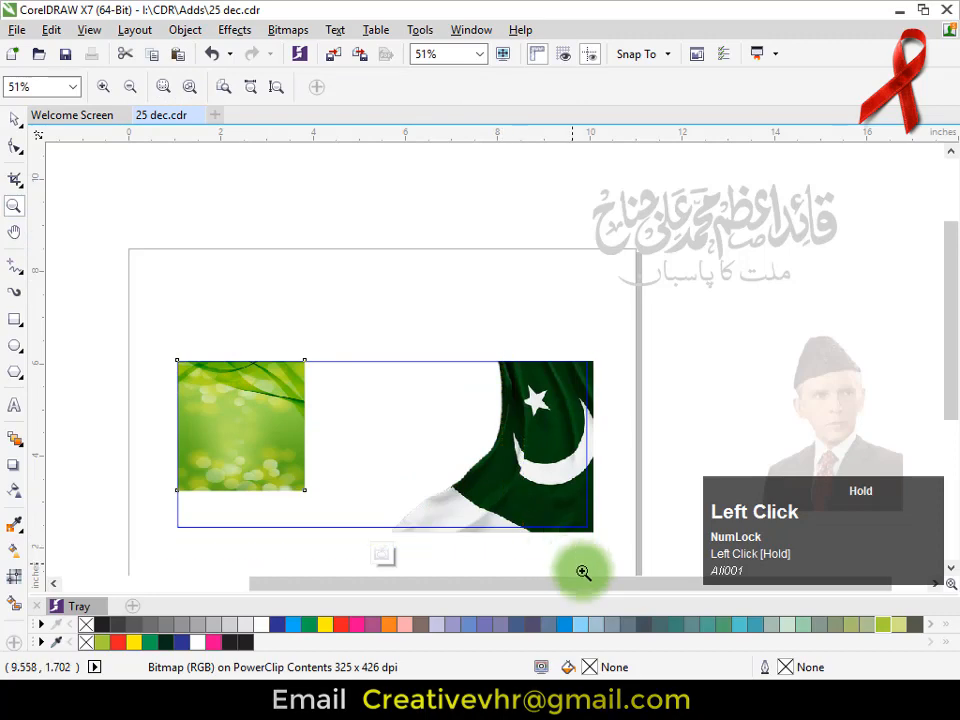
Step: Move the green bitmap slightly left inside the PowerClip and enlarge it to about 7.62 by 7.78 inches
{"action": "left_click", "coordinate": [399, 392]}
{"action": "left_click_drag", "start_coordinate": [149, 180], "coordinate": [714, 519]}
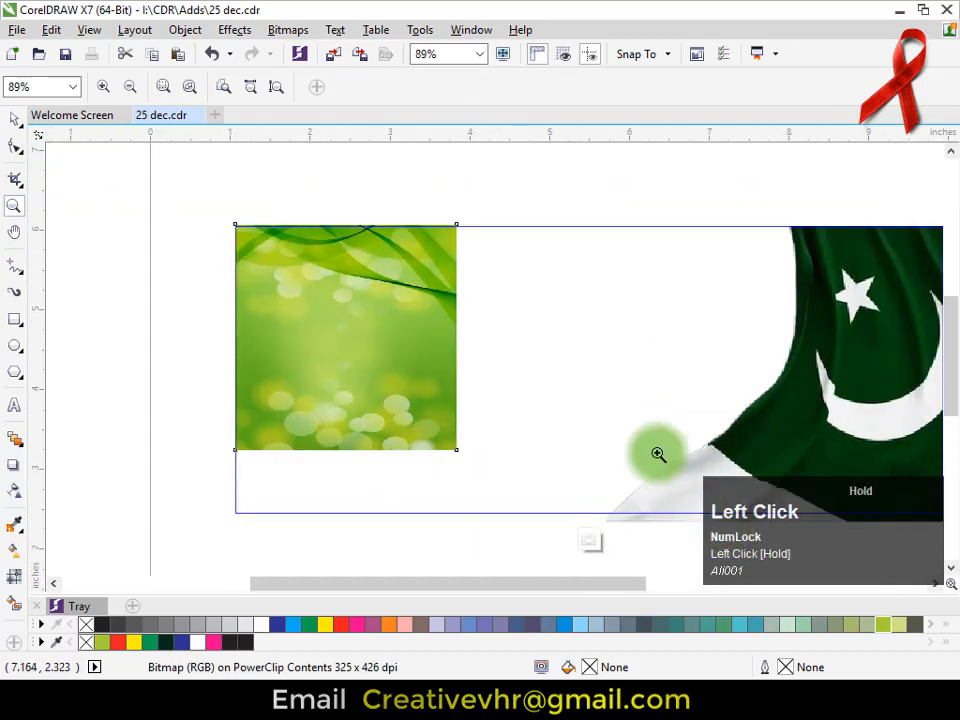
{"action": "left_click", "coordinate": [10, 122]}
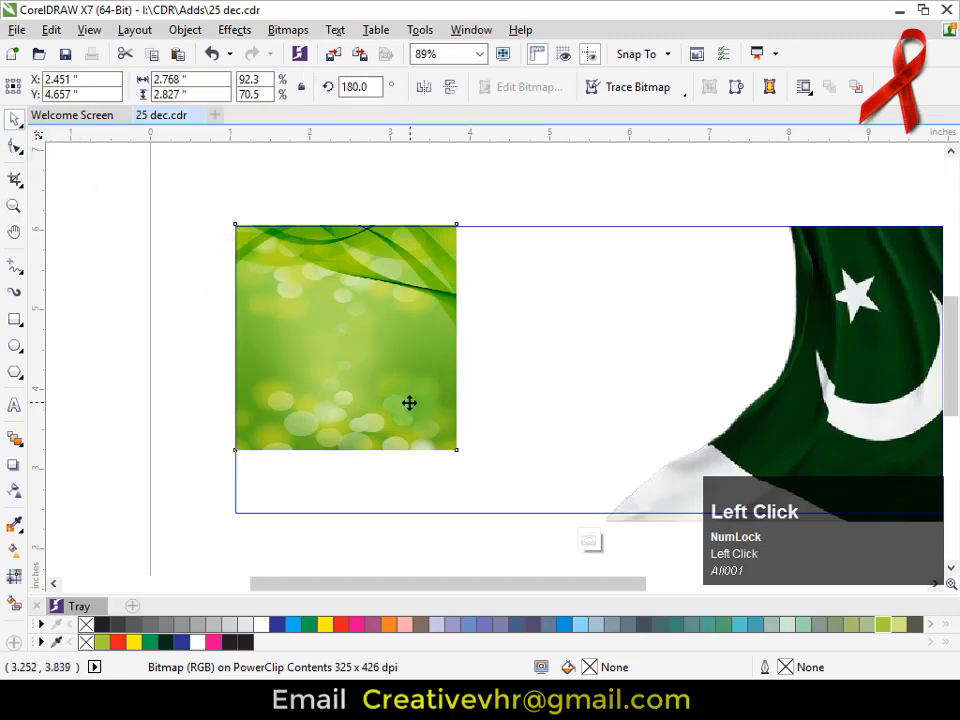
{"action": "left_click_drag", "start_coordinate": [409, 403], "coordinate": [402, 403]}
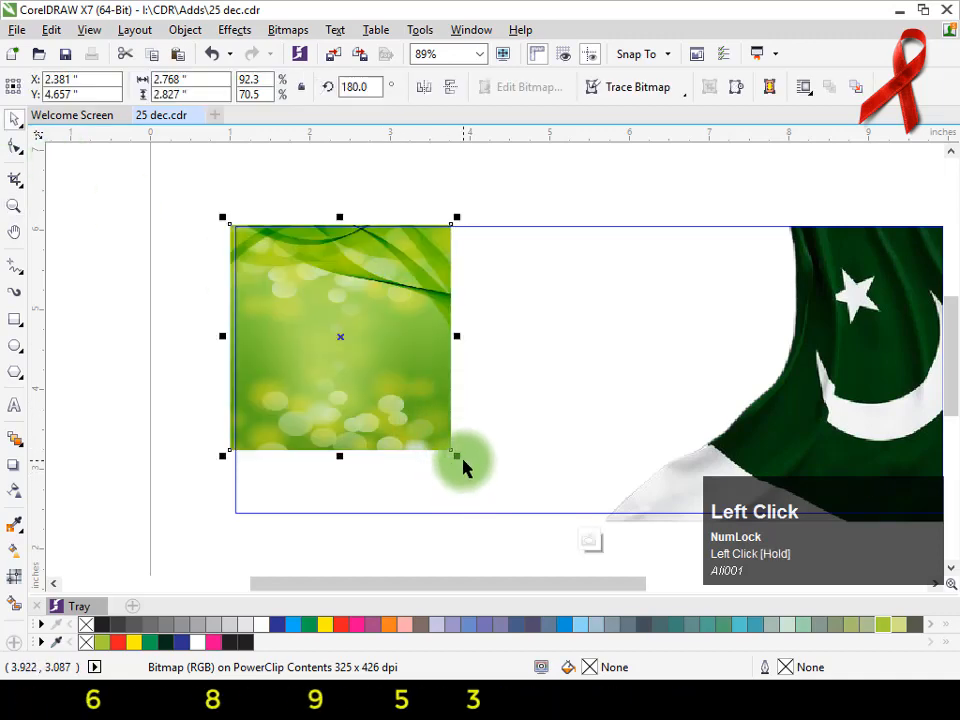
{"action": "left_click_drag", "start_coordinate": [461, 460], "coordinate": [645, 570]}
{"action": "key", "text": "ctrl+r"}
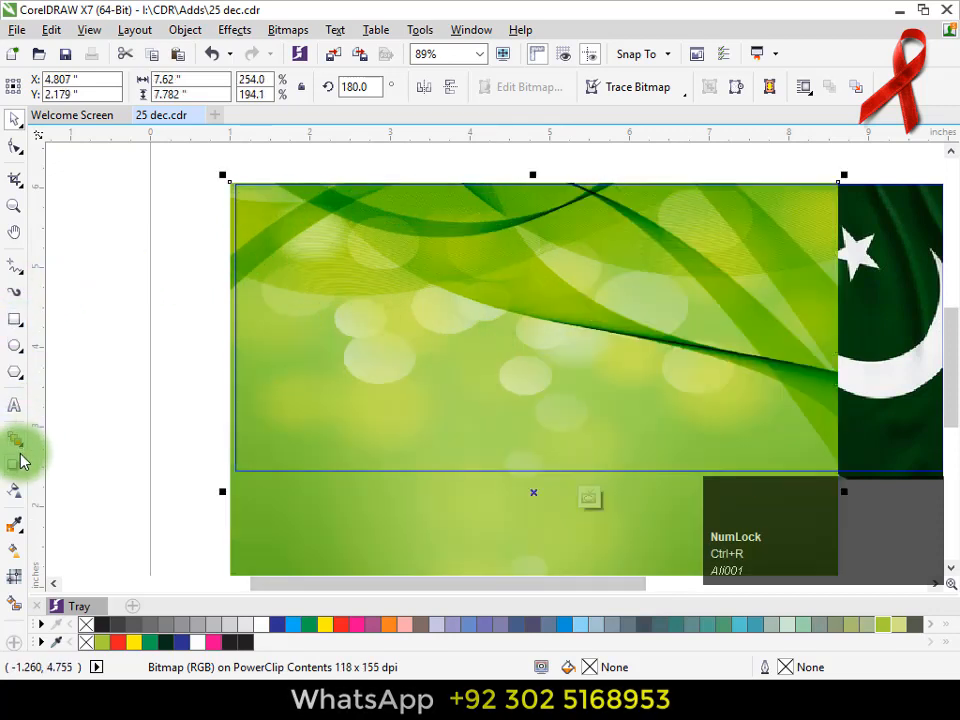
Step: Fade the green bitmap downward with a vertical linear transparency and send it behind the flag
{"action": "left_click", "coordinate": [17, 488]}
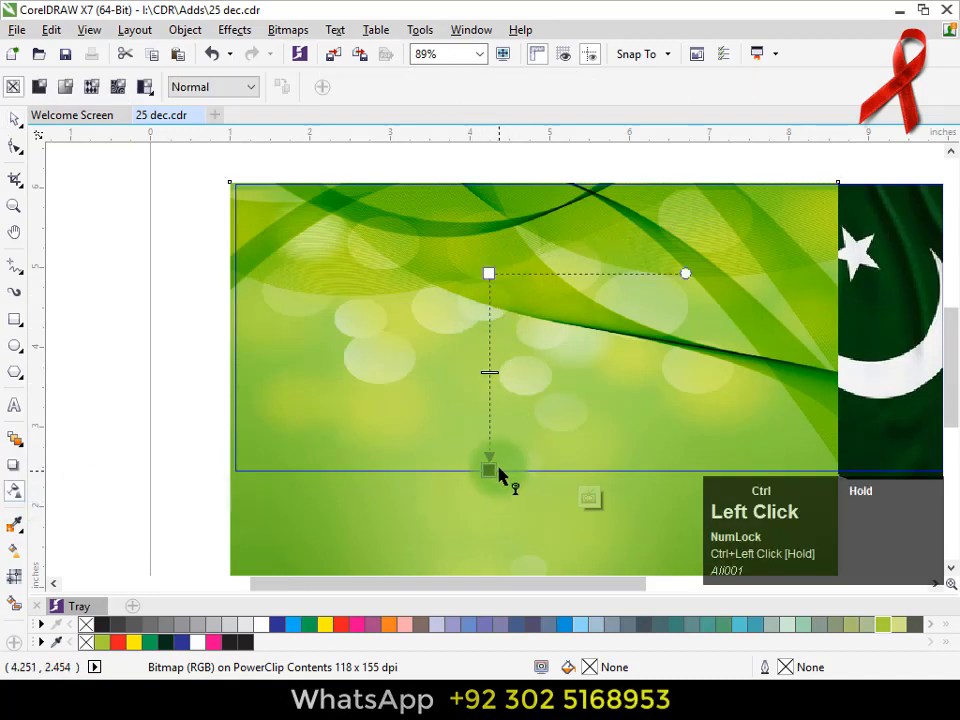
{"action": "left_click_drag", "start_coordinate": [497, 471], "coordinate": [490, 470]}
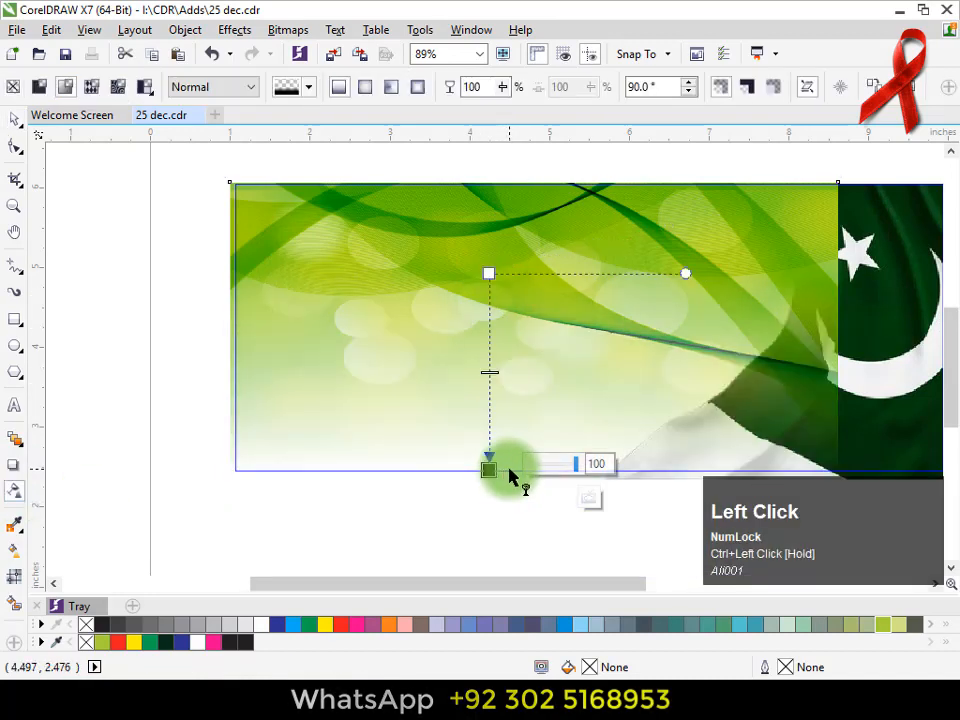
{"action": "left_click_drag", "start_coordinate": [488, 273], "coordinate": [488, 358]}
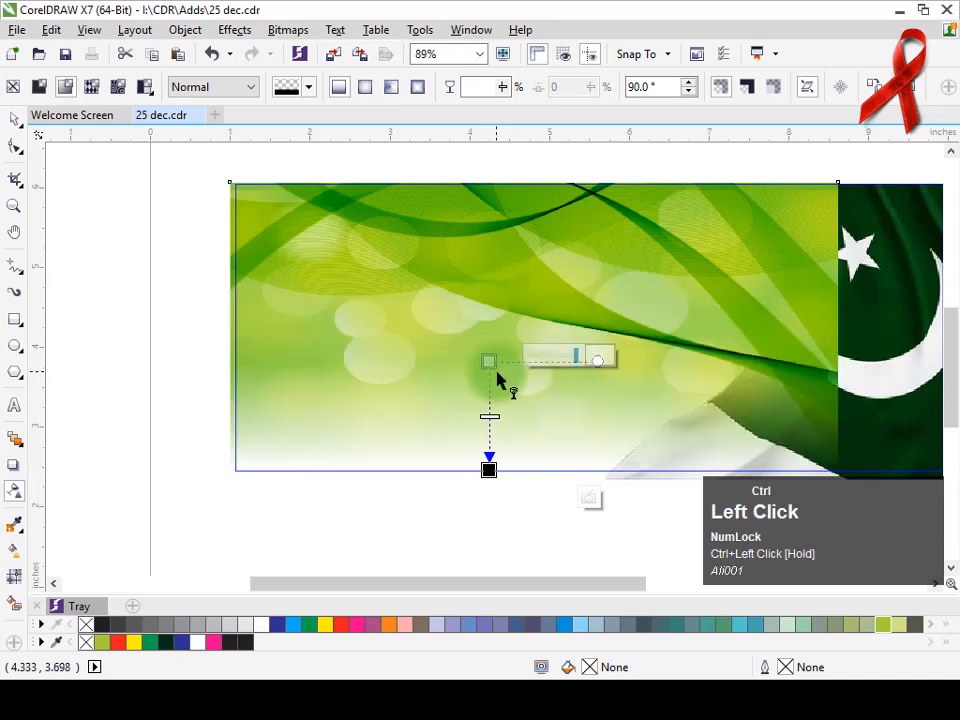
{"action": "key", "text": "space"}
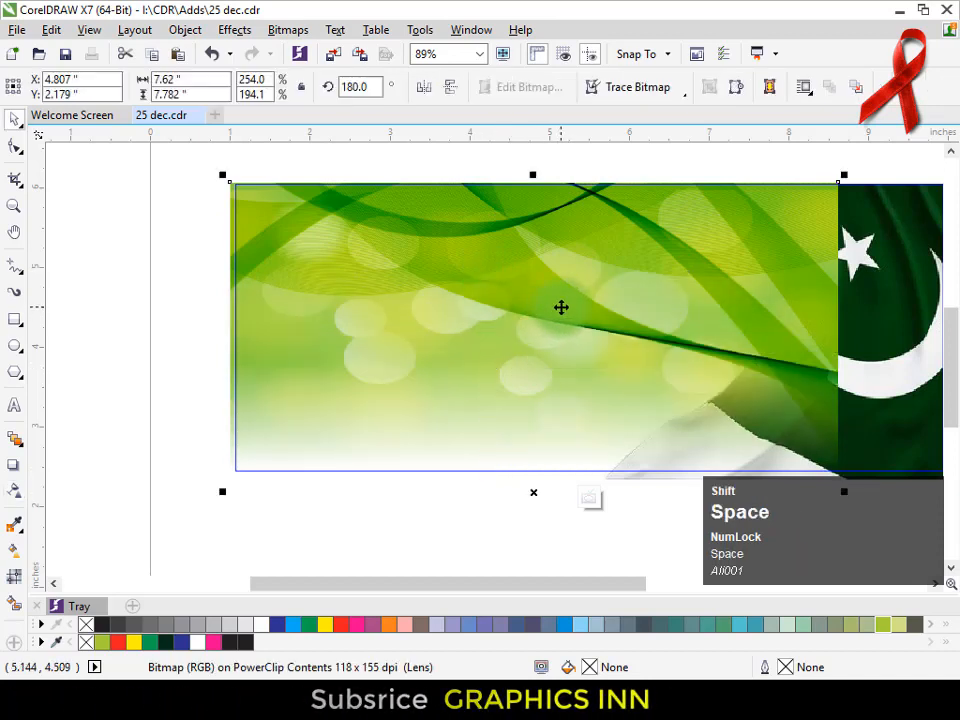
{"action": "key", "text": "shift+Page_Down"}
{"action": "key", "text": "F3"}
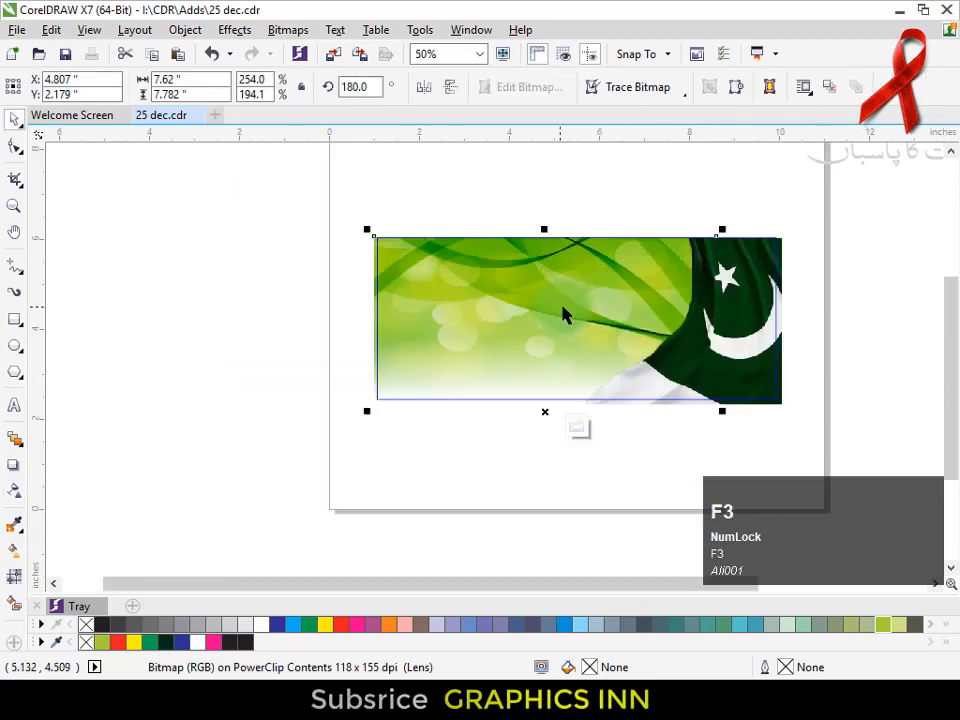
Step: Shift the flag bitmap right inside the PowerClip so its center sits at about X 8.23 inches
{"action": "key", "text": "F2"}
{"action": "left_click_drag", "start_coordinate": [572, 204], "coordinate": [826, 463]}
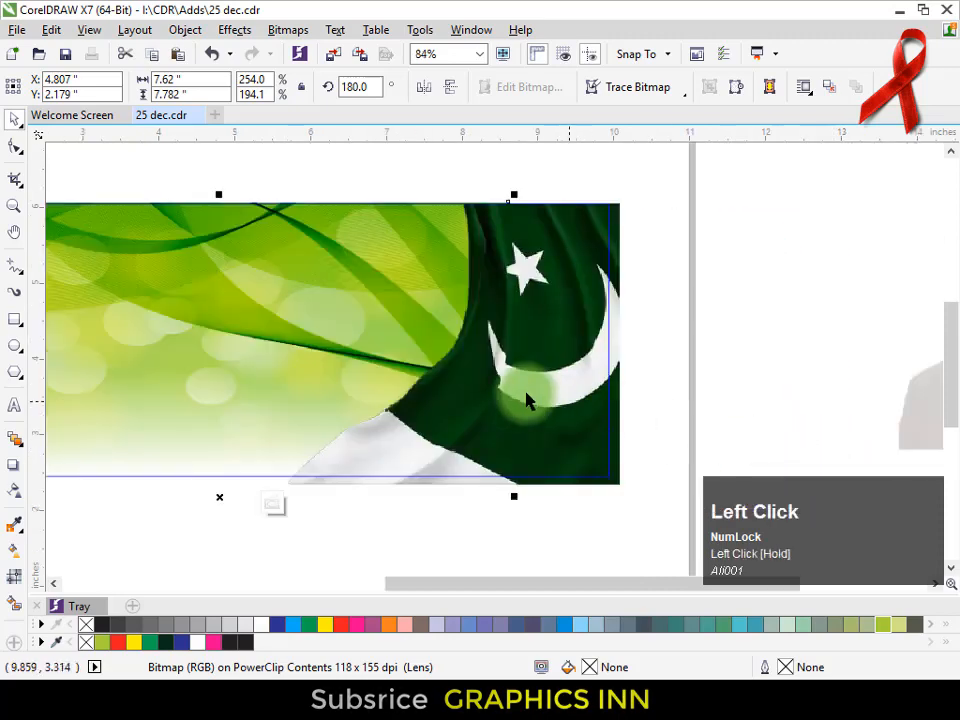
{"action": "left_click_drag", "start_coordinate": [526, 394], "coordinate": [540, 393]}
{"action": "key", "text": "ctrl+r"}
{"action": "key", "text": "ctrl+r"}
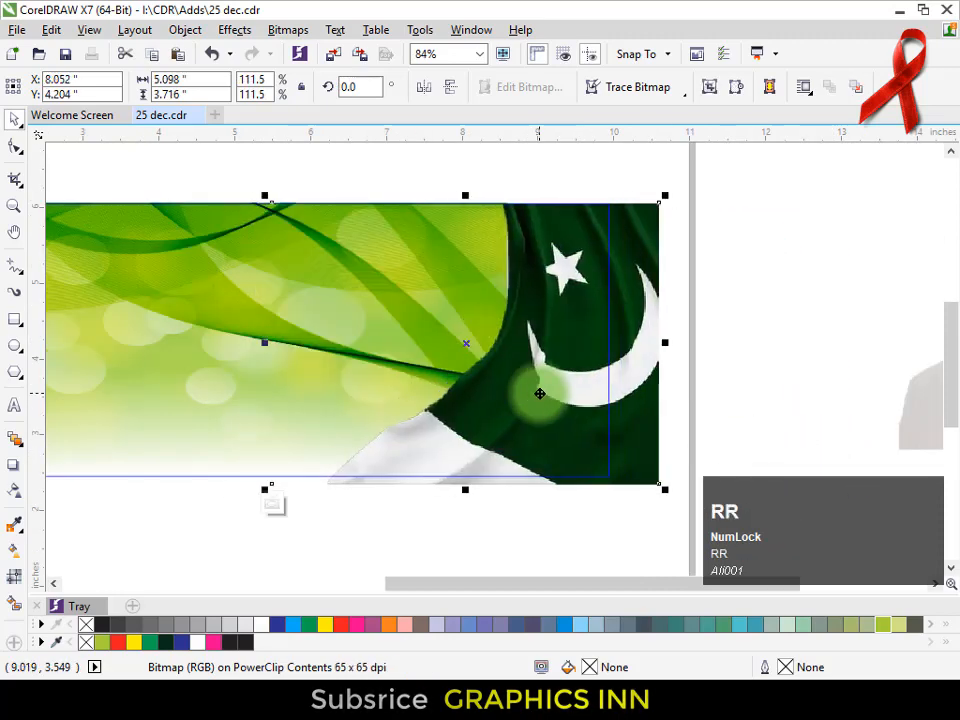
{"action": "key", "text": "ctrl+r"}
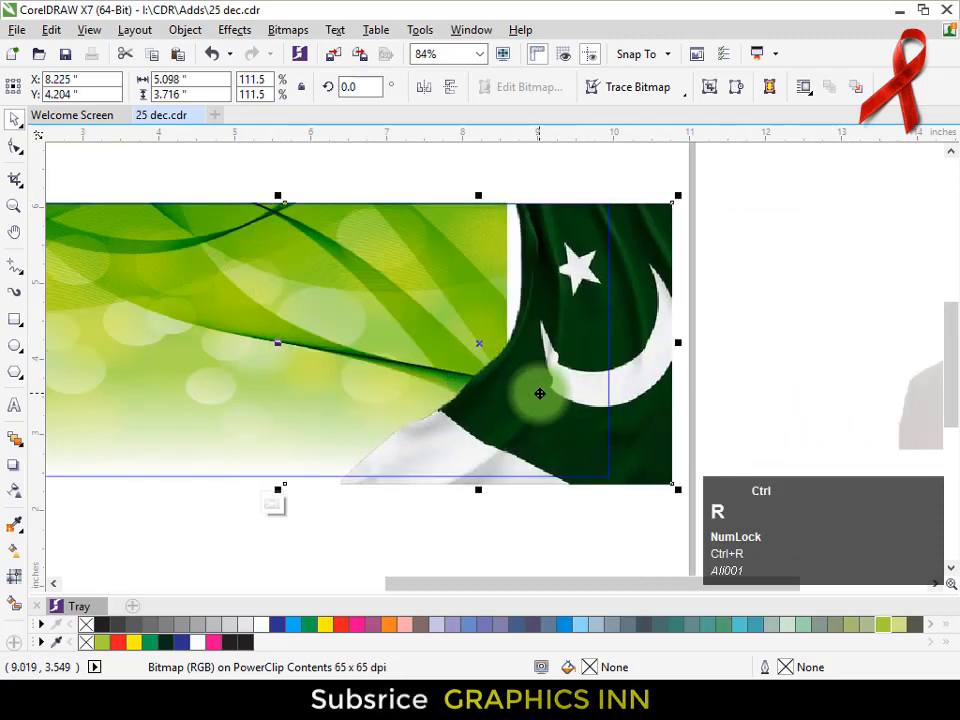
Step: Widen the green background bitmap to about 7.97 inches to reach behind the flag, and finish editing the PowerClip
{"action": "left_click", "coordinate": [101, 244]}
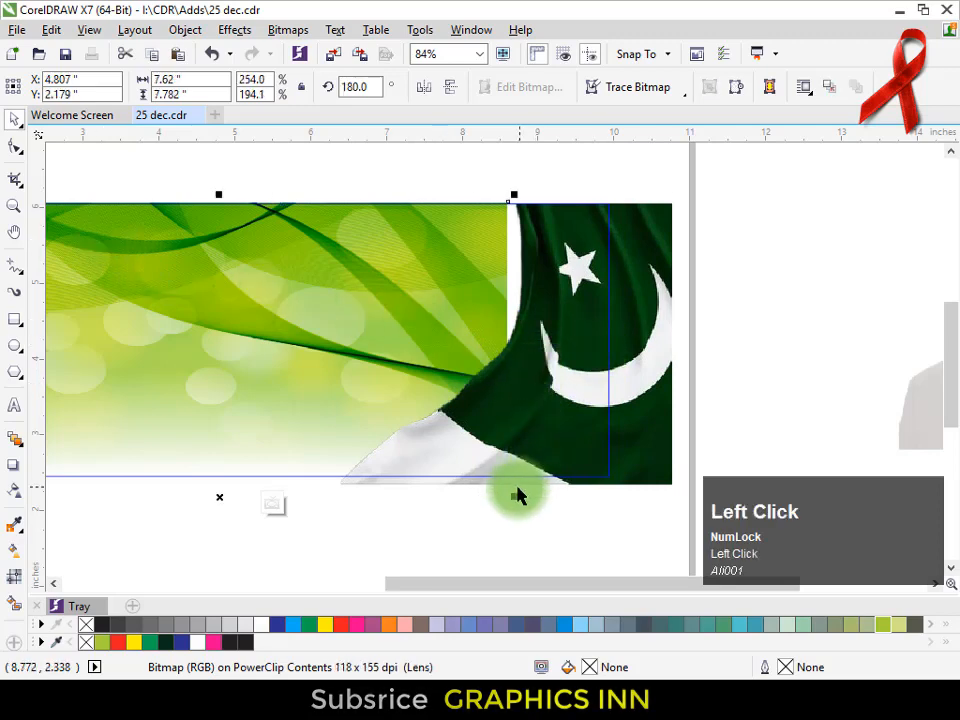
{"action": "left_click_drag", "start_coordinate": [516, 495], "coordinate": [540, 495]}
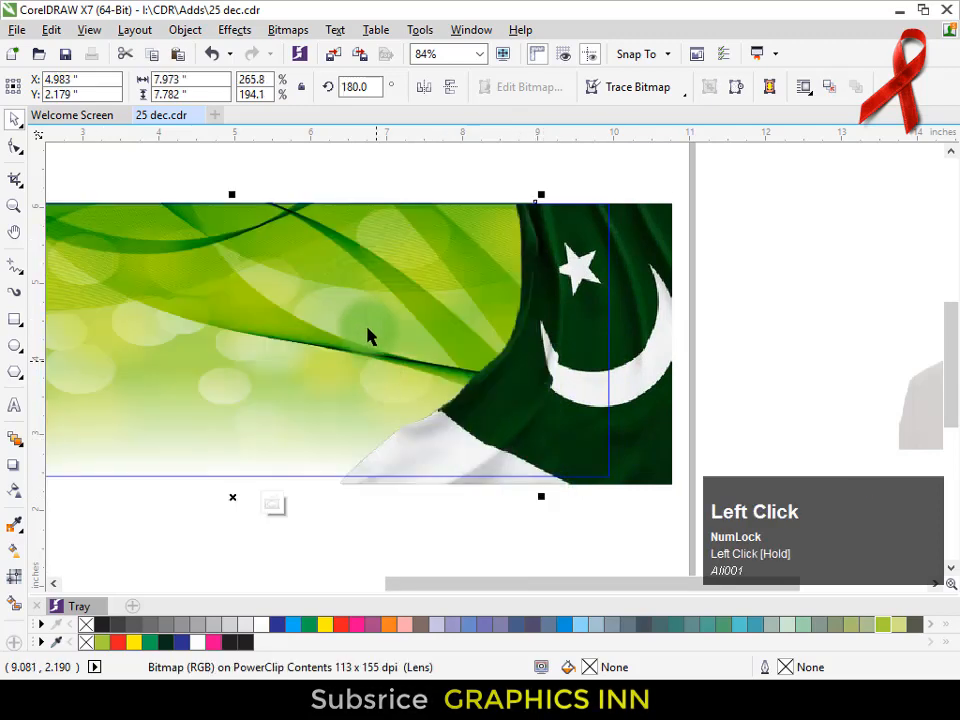
{"action": "right_click", "coordinate": [366, 333]}
{"action": "left_click", "coordinate": [435, 255]}
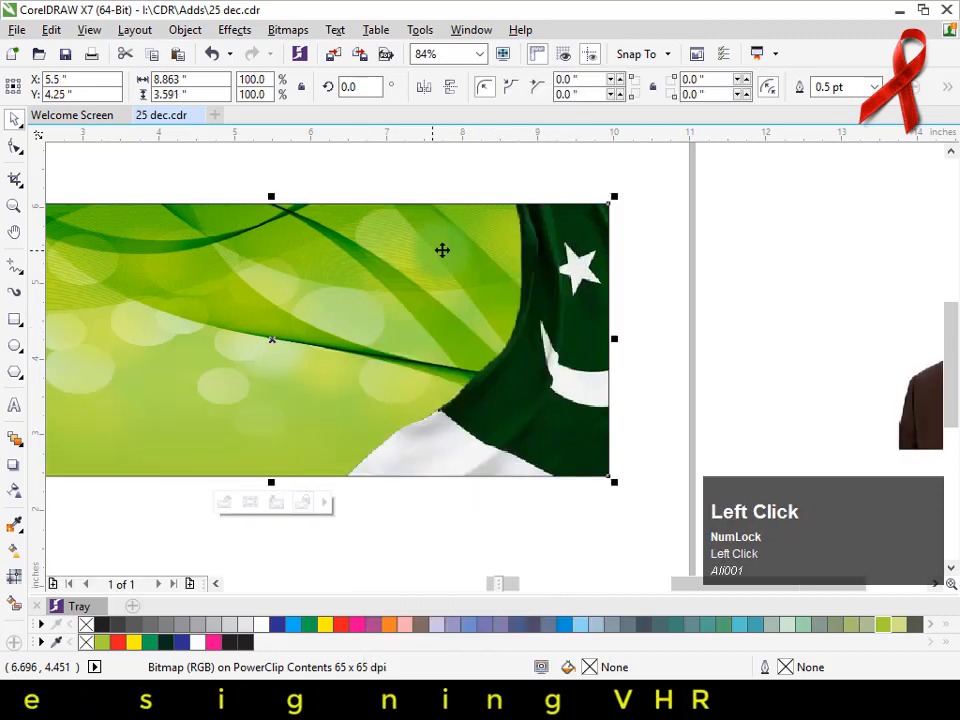
Step: Place the portrait of the man in the dark cap over the left end of the banner
{"action": "key", "text": "F3"}
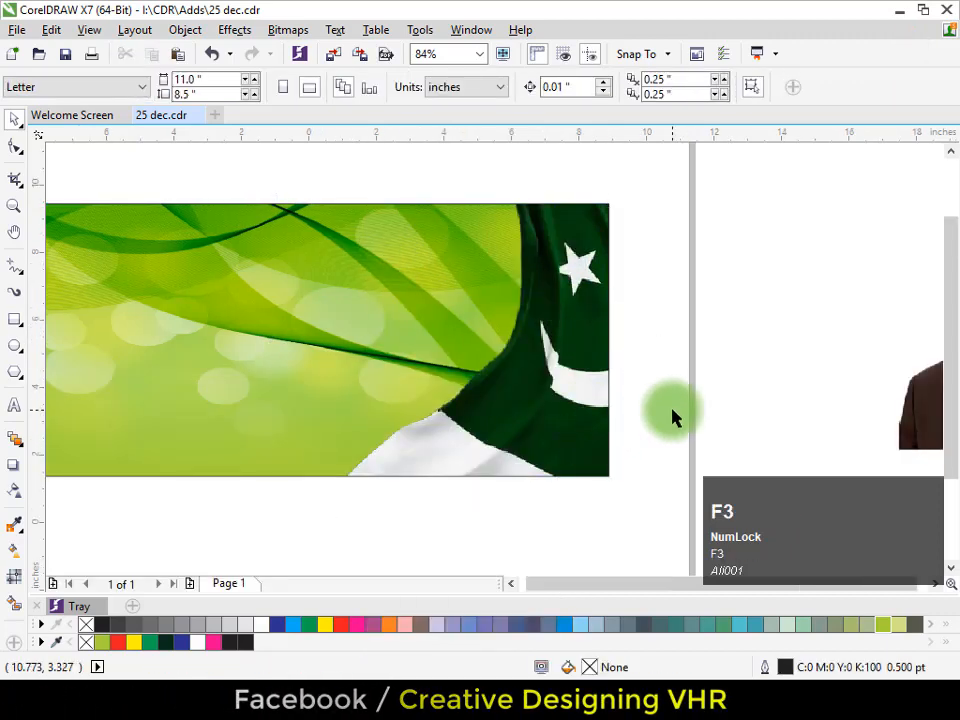
{"action": "left_click", "coordinate": [418, 351]}
{"action": "left_click_drag", "start_coordinate": [417, 351], "coordinate": [880, 508]}
{"action": "left_click_drag", "start_coordinate": [863, 391], "coordinate": [229, 420]}
{"action": "left_click_drag", "start_coordinate": [374, 413], "coordinate": [467, 500]}
{"action": "left_click_drag", "start_coordinate": [436, 421], "coordinate": [431, 430]}
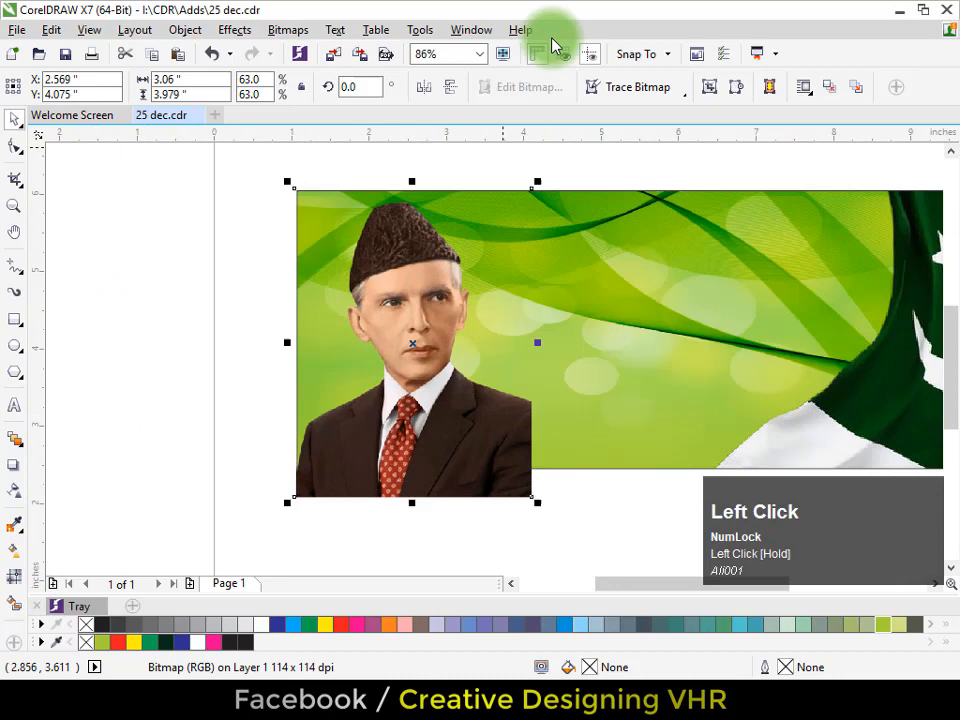
Step: Mirror the portrait horizontally, enlarge it to about 3.31 by 4.31 inches and adjust its position on the banner
{"action": "left_click", "coordinate": [421, 91]}
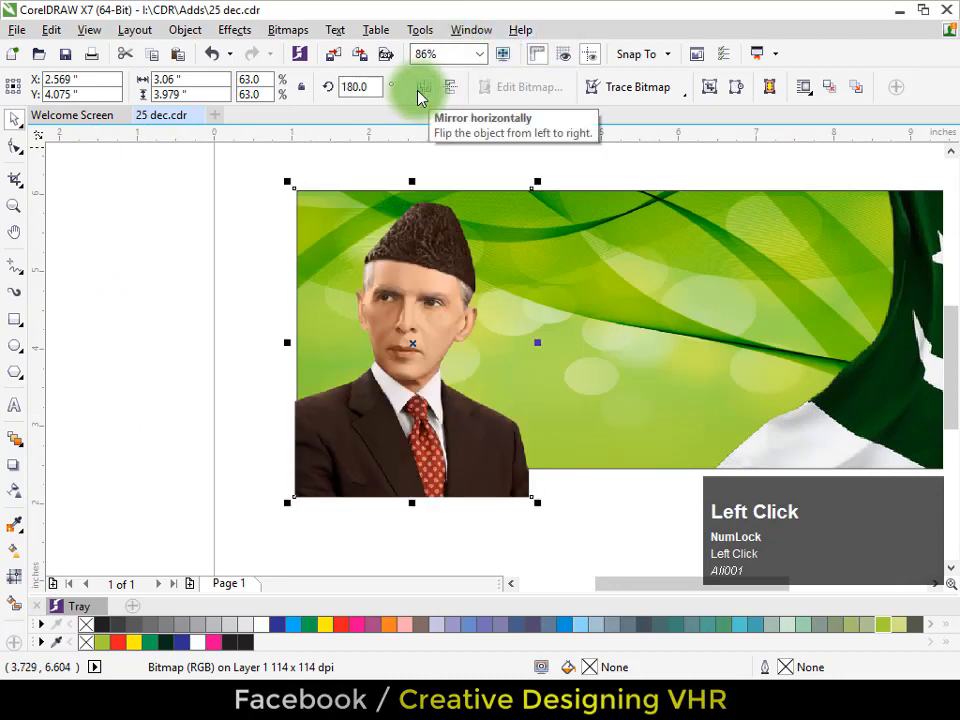
{"action": "left_click_drag", "start_coordinate": [422, 257], "coordinate": [412, 247]}
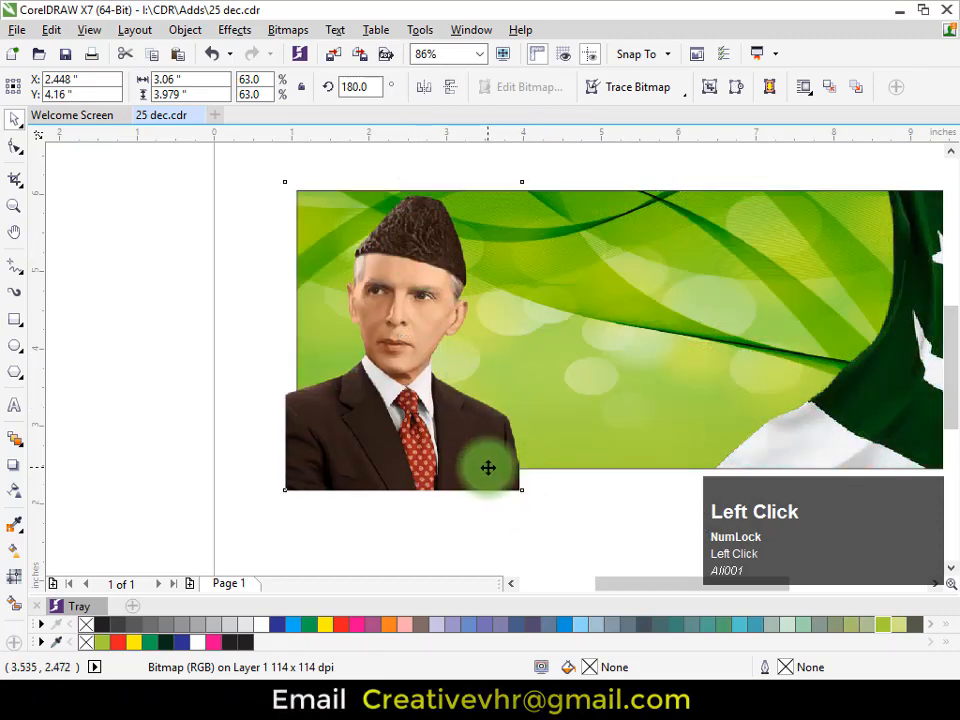
{"action": "left_click_drag", "start_coordinate": [521, 494], "coordinate": [546, 520]}
{"action": "left_click_drag", "start_coordinate": [495, 467], "coordinate": [491, 468]}
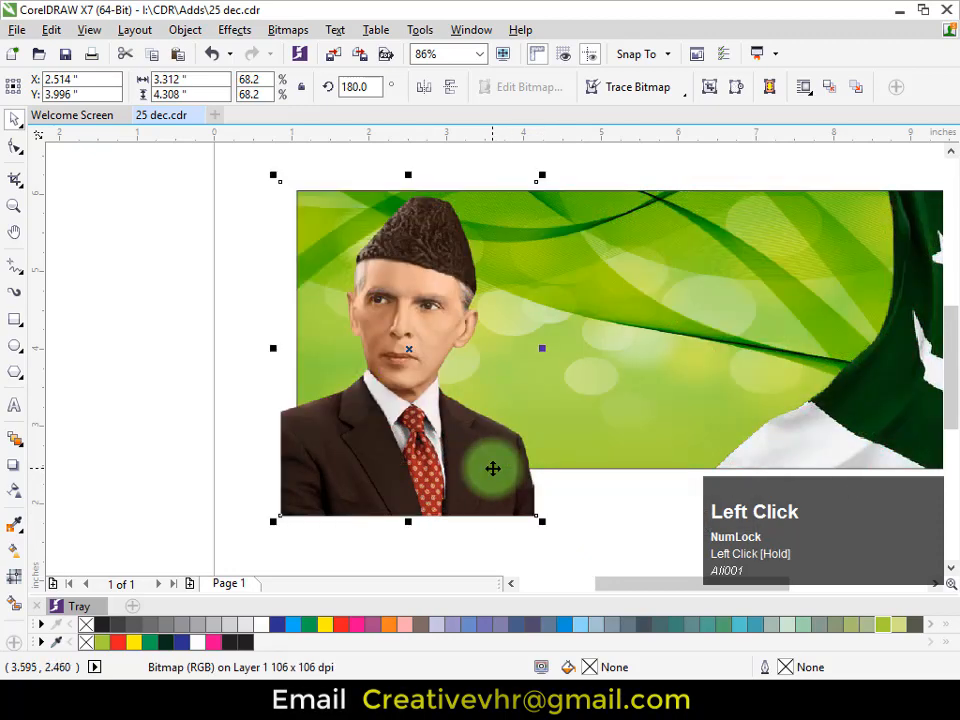
Step: Place the portrait inside the banner rectangle with PowerClip
{"action": "right_click", "coordinate": [491, 468]}
{"action": "left_click", "coordinate": [542, 166]}
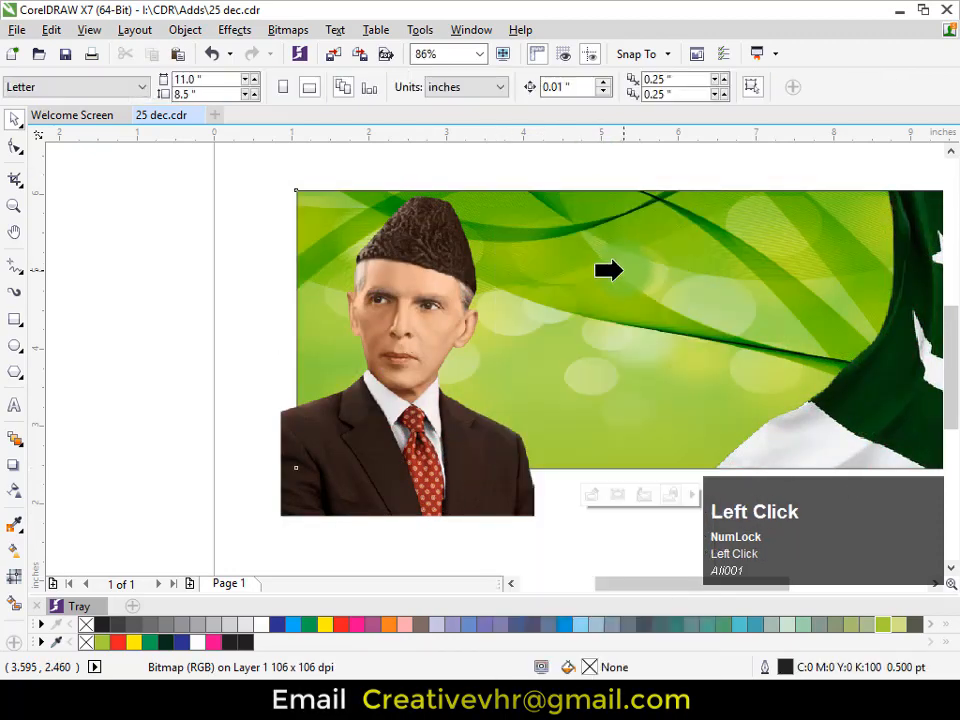
{"action": "left_click", "coordinate": [439, 279]}
Step: Shift the clipped portrait left to about X 2.25 inches within the banner's PowerClip, and finish editing it
{"action": "right_click", "coordinate": [400, 264]}
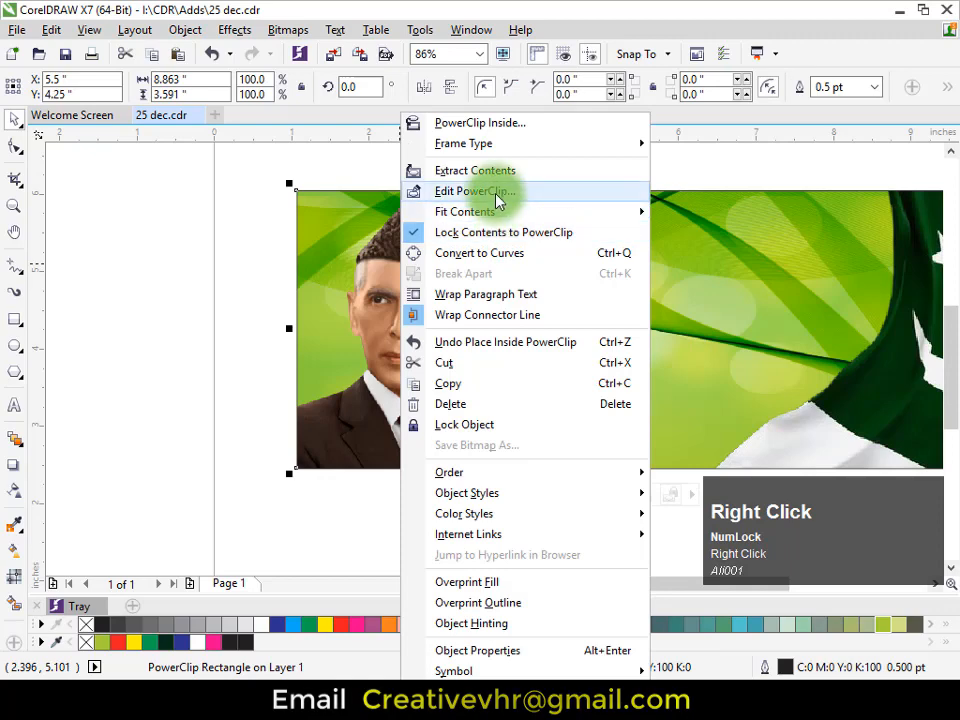
{"action": "left_click", "coordinate": [467, 191]}
{"action": "left_click_drag", "start_coordinate": [415, 300], "coordinate": [398, 293]}
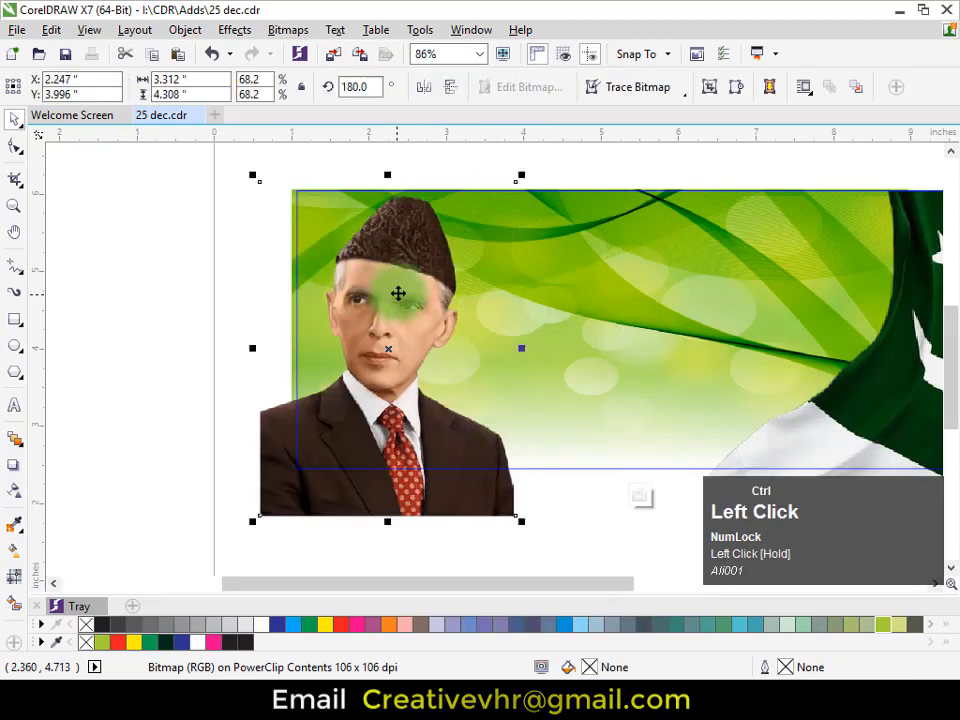
{"action": "right_click", "coordinate": [398, 293]}
{"action": "left_click", "coordinate": [490, 254]}
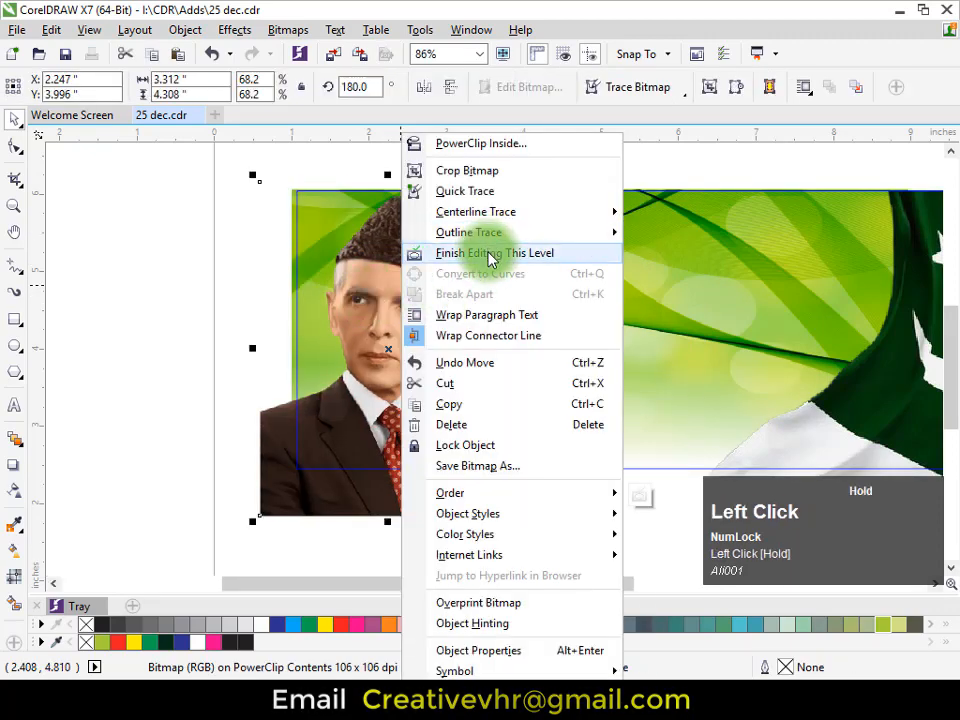
Step: Move the Urdu calligraphy title onto the top of the banner and the tagline "ملت کا پاسبان" beneath it
{"action": "scroll", "coordinate": [560, 177], "scroll_direction": "down", "scroll_amount": 2}
{"action": "left_click_drag", "start_coordinate": [639, 210], "coordinate": [395, 417]}
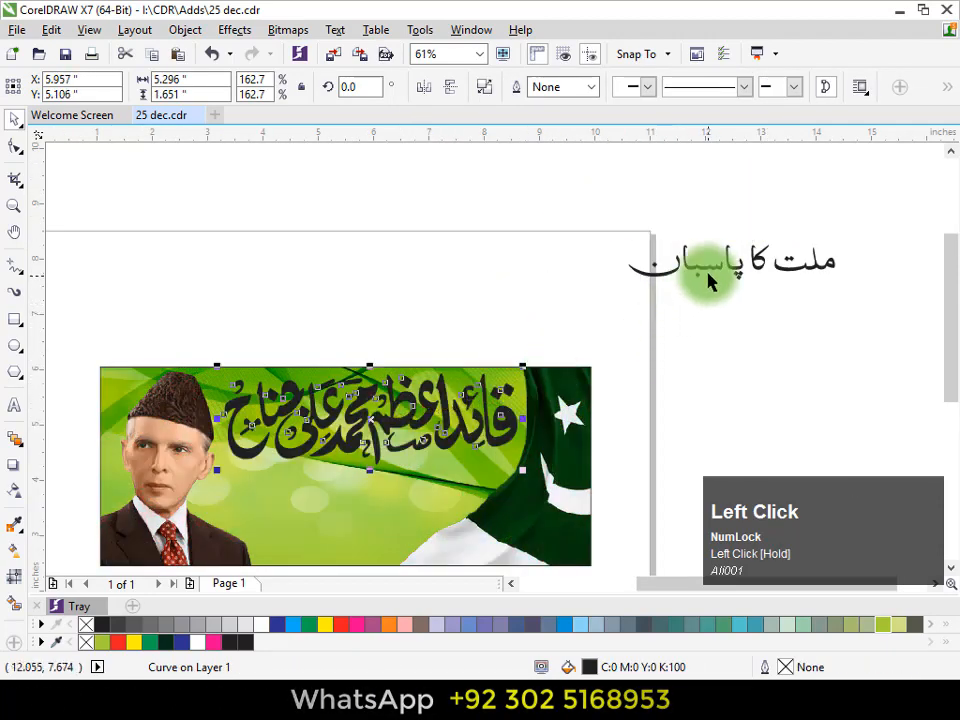
{"action": "left_click_drag", "start_coordinate": [710, 272], "coordinate": [353, 487]}
Step: Reduce the calligraphy title to about 5.01 by 1.56 inches and position it between the portrait and the flag
{"action": "left_click", "coordinate": [14, 205]}
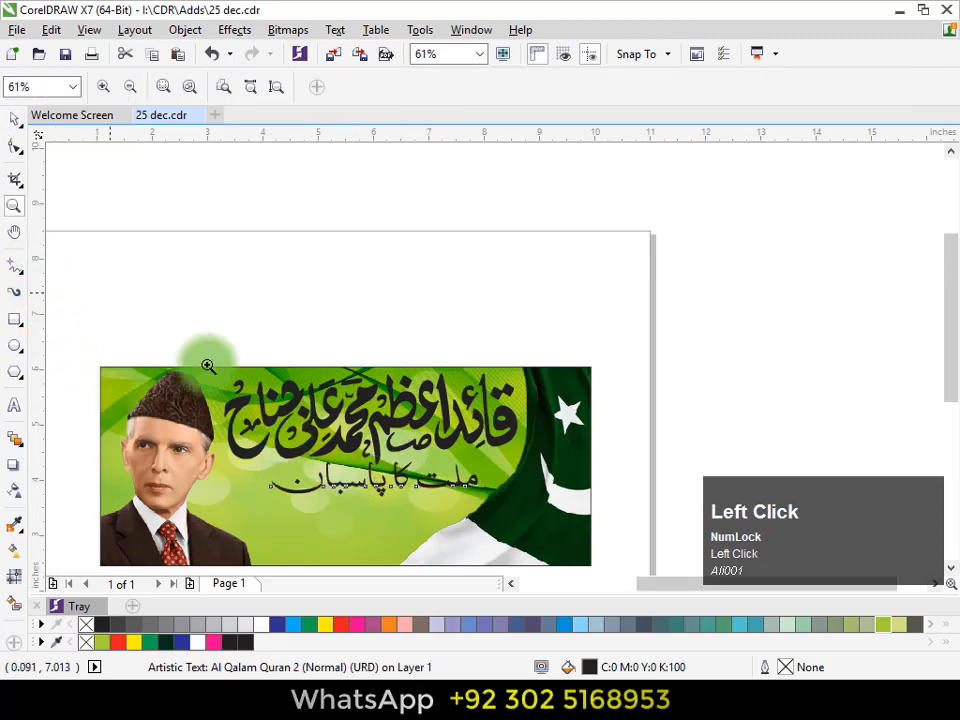
{"action": "left_click_drag", "start_coordinate": [185, 364], "coordinate": [560, 579]}
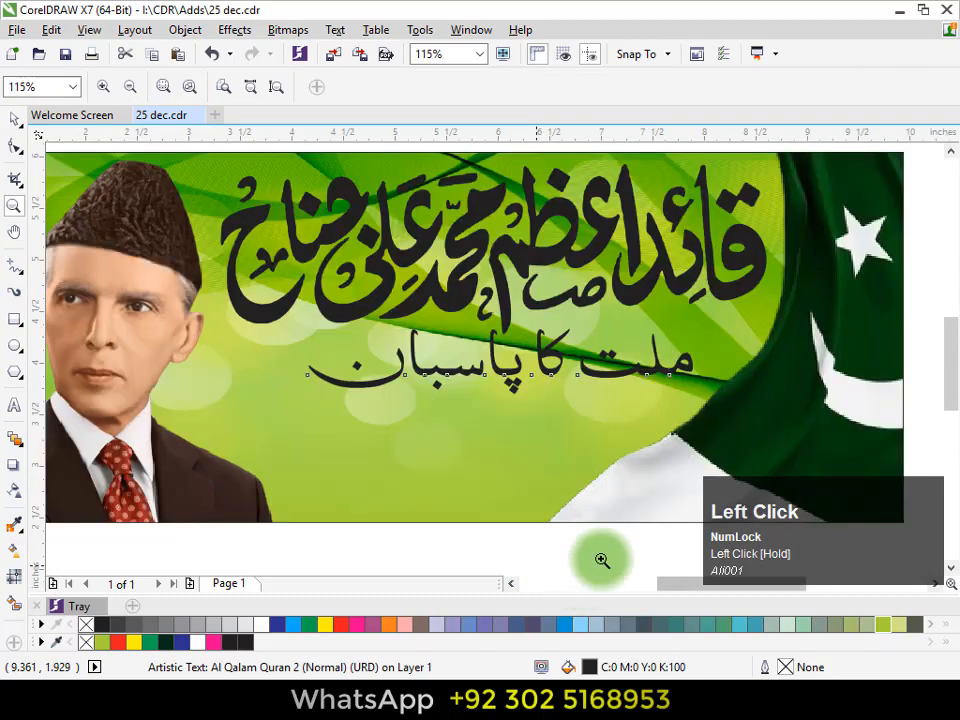
{"action": "left_click_drag", "start_coordinate": [765, 338], "coordinate": [750, 332]}
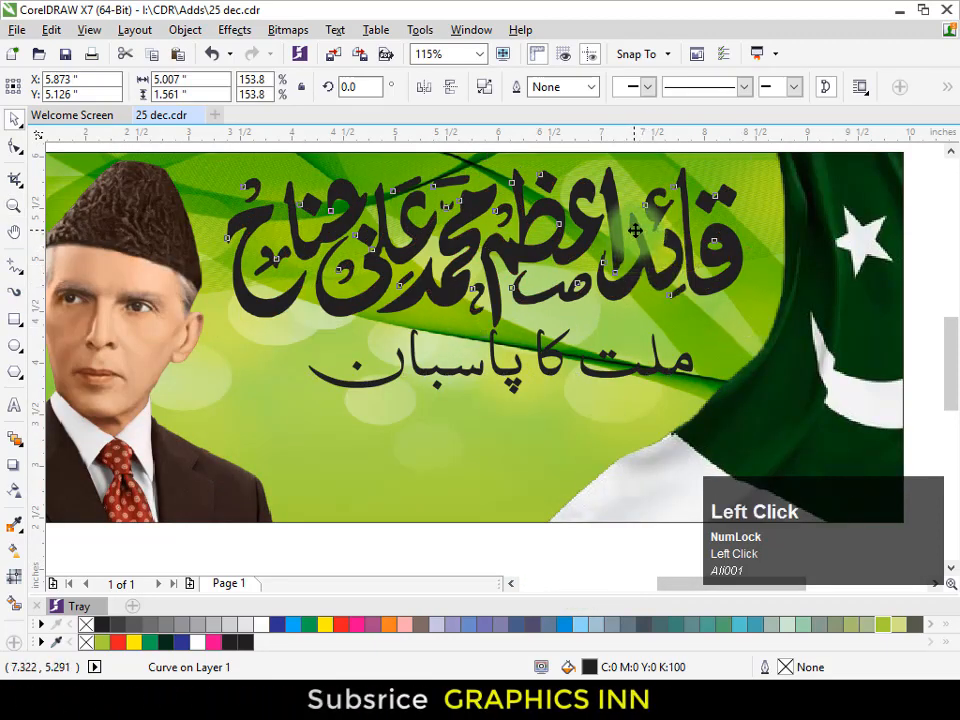
{"action": "left_click_drag", "start_coordinate": [635, 231], "coordinate": [649, 238]}
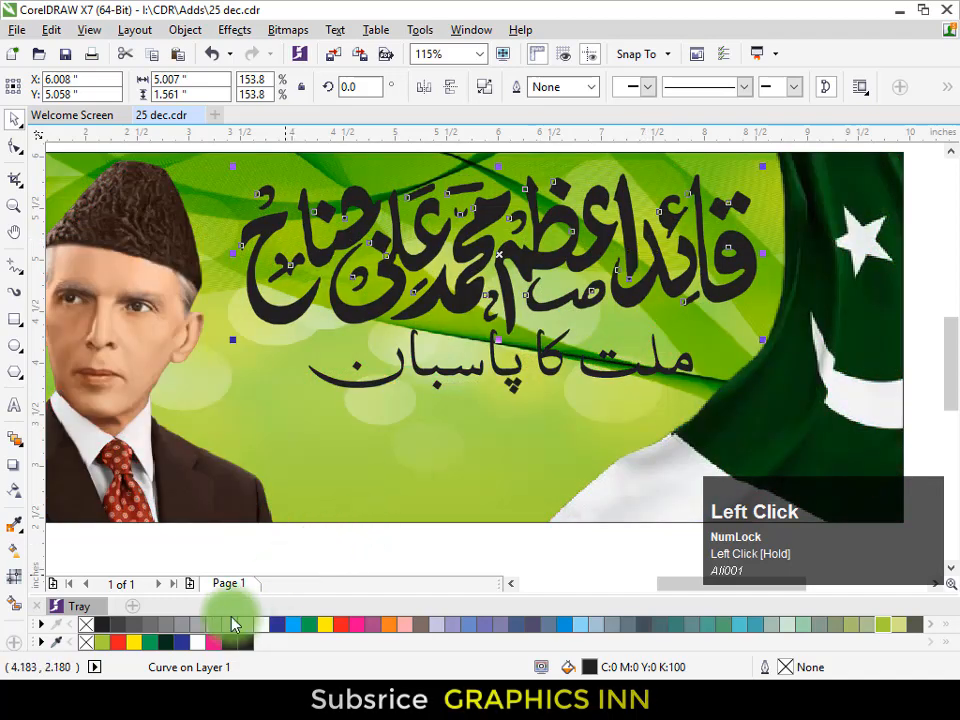
Step: Give the calligraphy title an 8 pt yellow outline and a red fill
{"action": "right_click", "coordinate": [141, 641]}
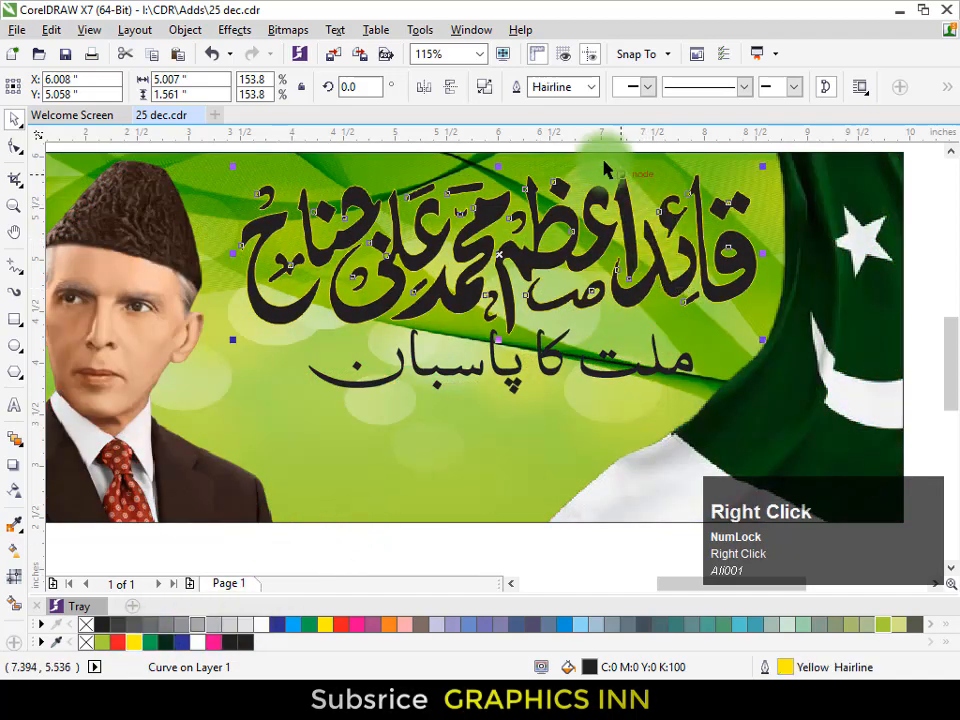
{"action": "left_click", "coordinate": [591, 88]}
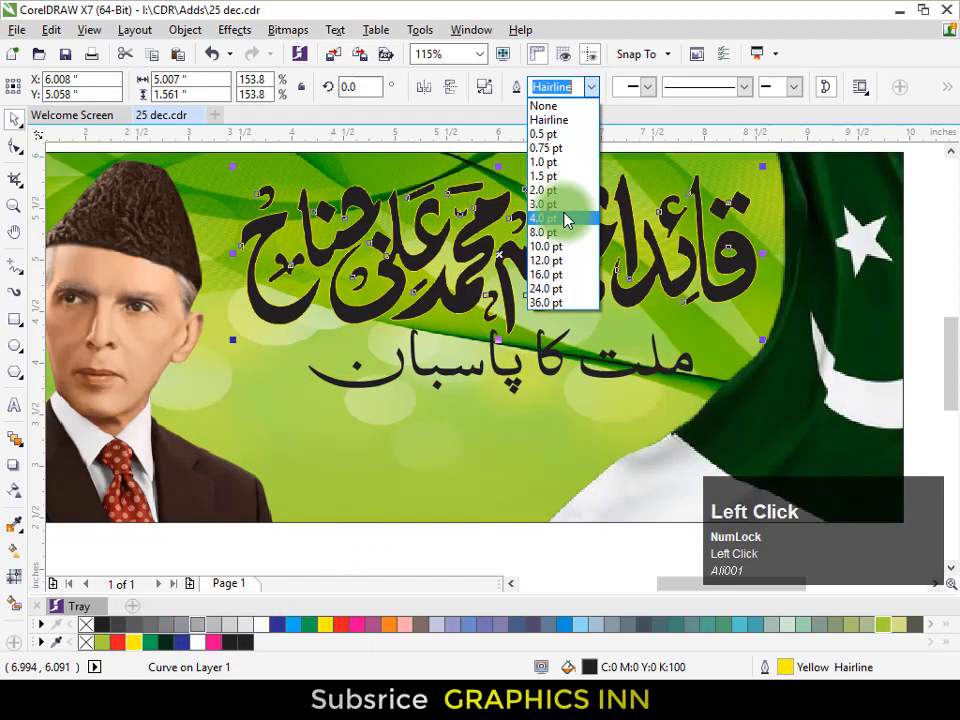
{"action": "left_click", "coordinate": [553, 232]}
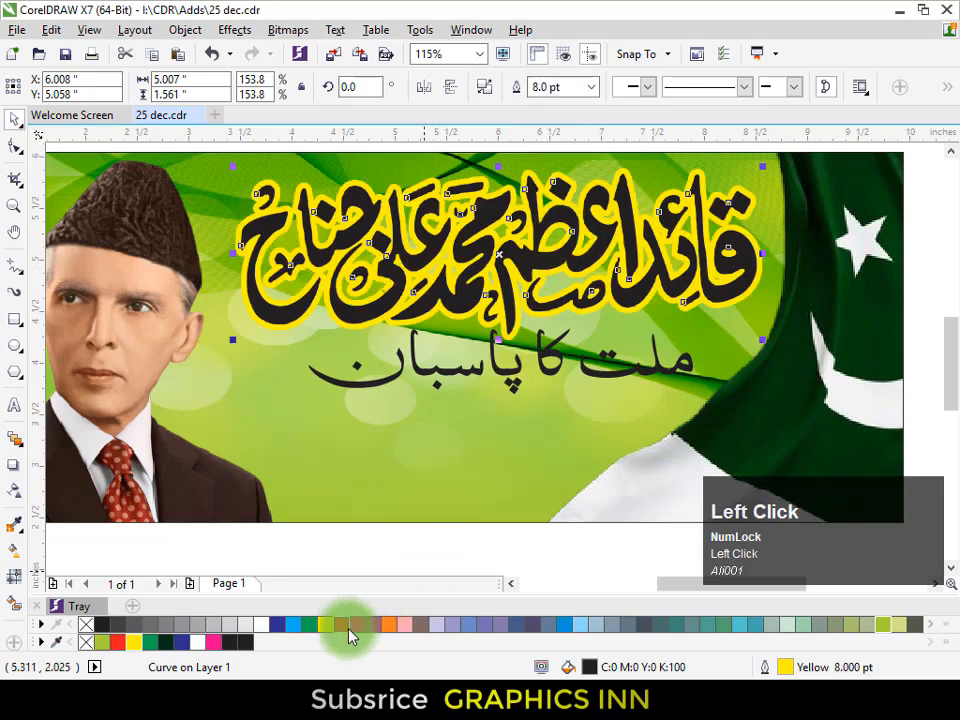
{"action": "left_click", "coordinate": [357, 622]}
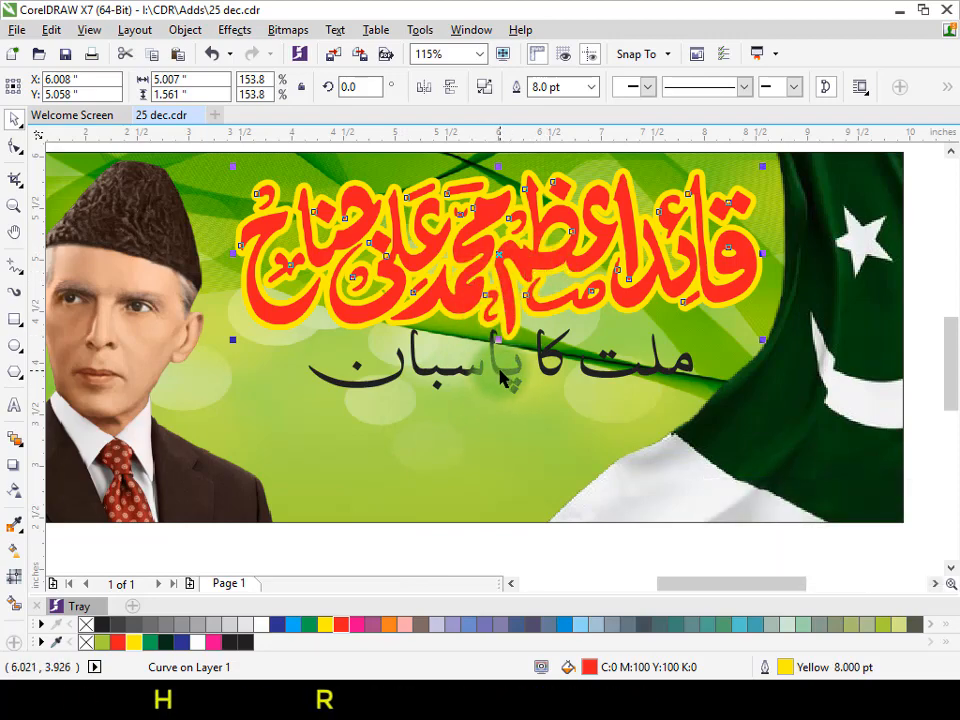
Step: Move the tagline down to the banner's lower edge and give the calligraphy title a drop shadow offset about 0.23 by -0.186 inches
{"action": "left_click_drag", "start_coordinate": [495, 390], "coordinate": [405, 500]}
{"action": "left_click", "coordinate": [495, 310]}
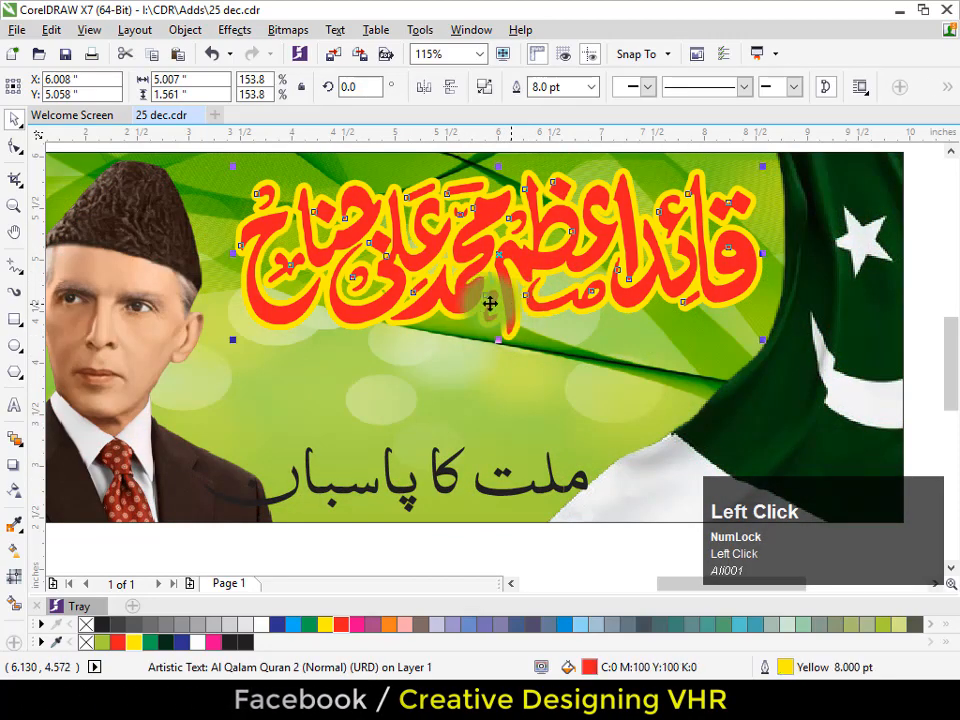
{"action": "left_click", "coordinate": [14, 466]}
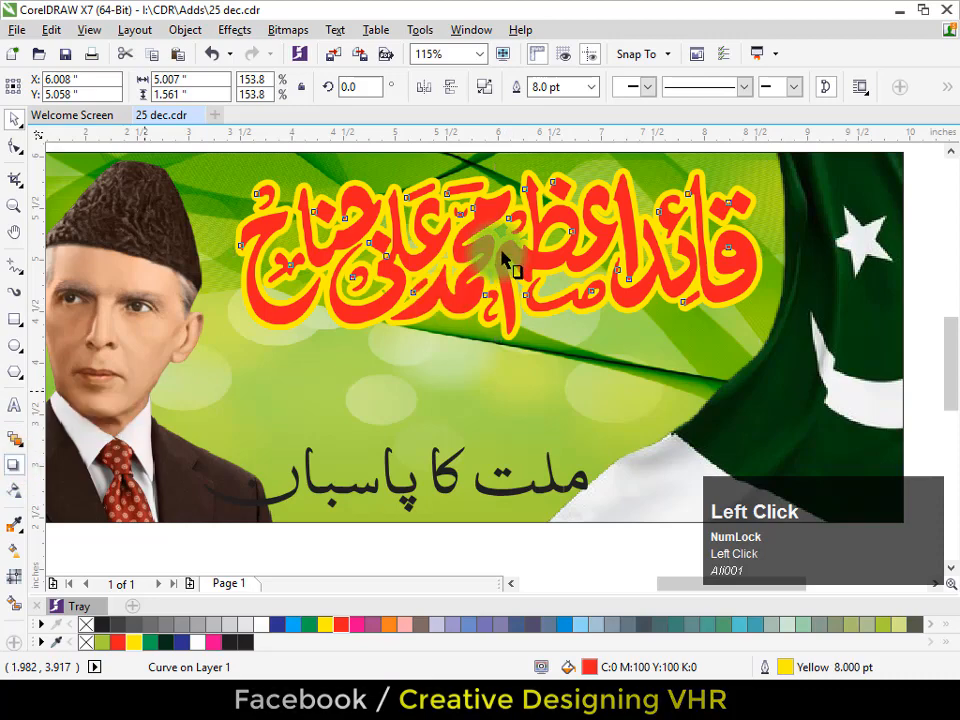
{"action": "left_click_drag", "start_coordinate": [506, 259], "coordinate": [630, 358]}
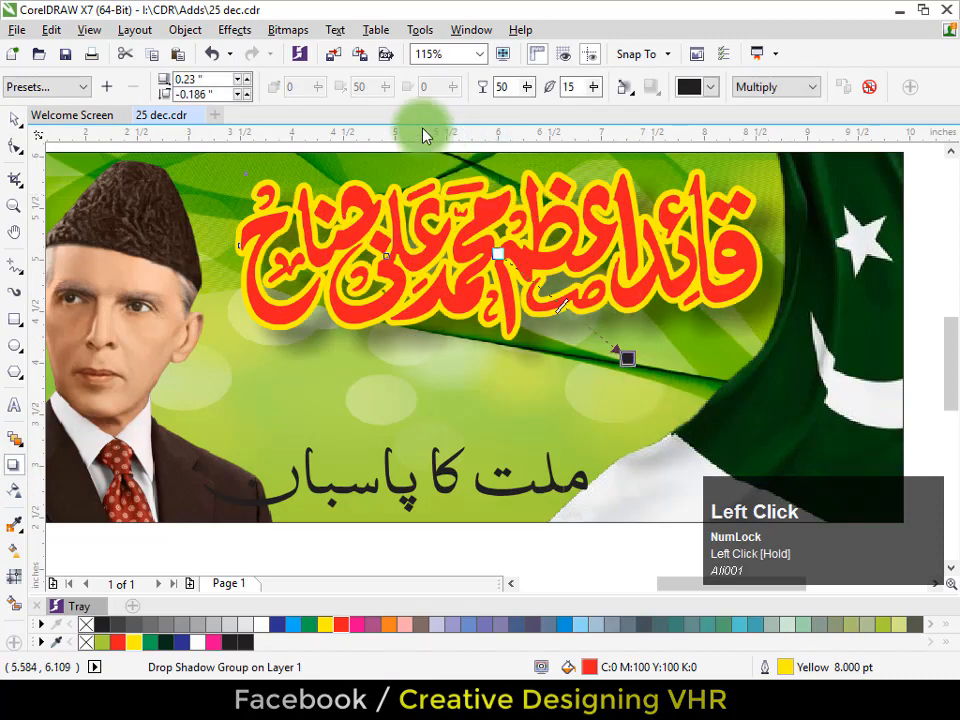
Step: Set the title's shadow opacity to 85 and feathering to 5, and shorten its offset to about 0.127 by -0.101 inches
{"action": "left_click_drag", "start_coordinate": [516, 86], "coordinate": [468, 87]}
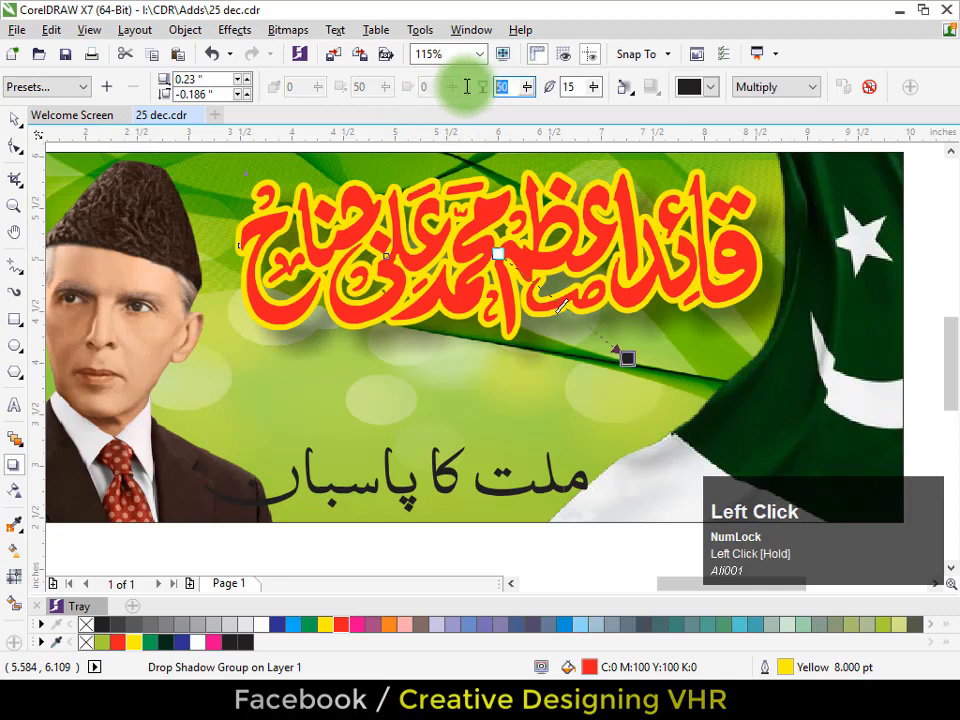
{"action": "type", "text": "85"}
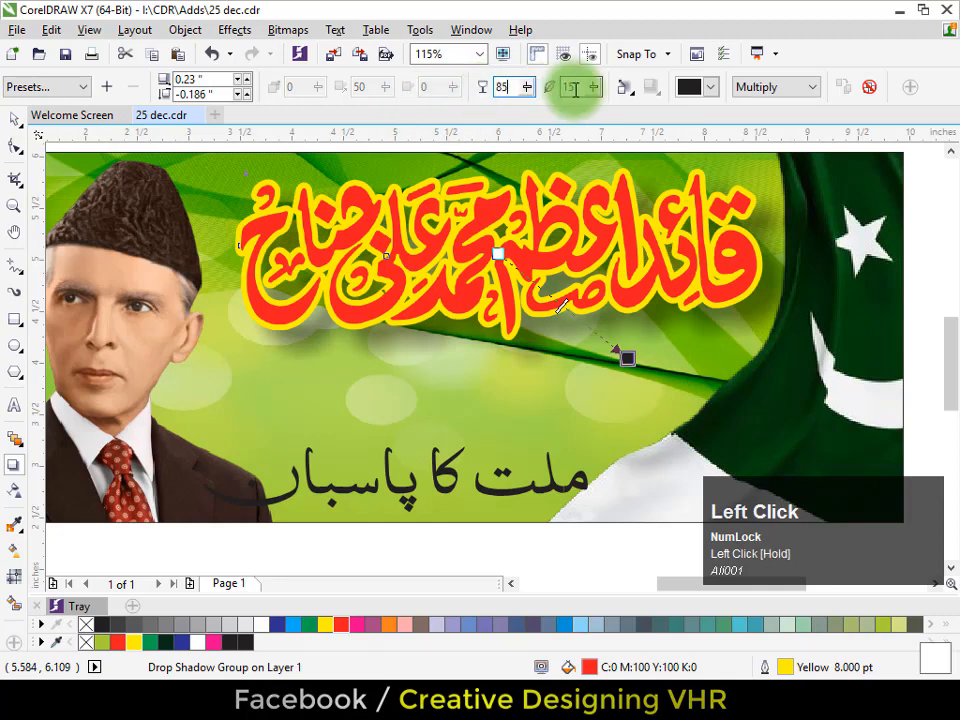
{"action": "left_click_drag", "start_coordinate": [574, 88], "coordinate": [533, 93]}
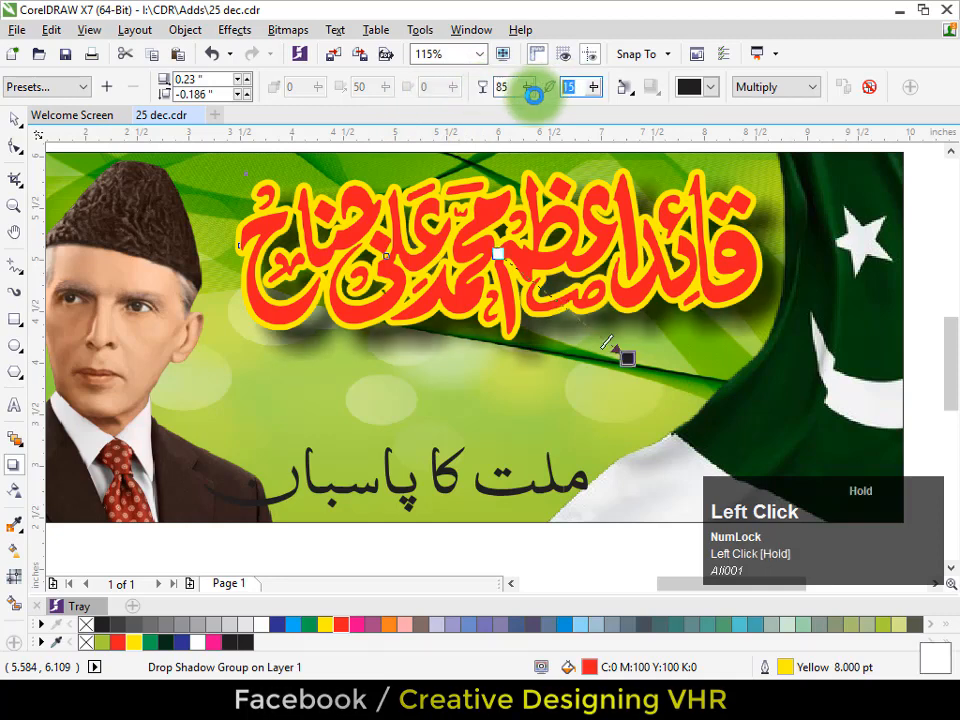
{"action": "left_click", "coordinate": [636, 297]}
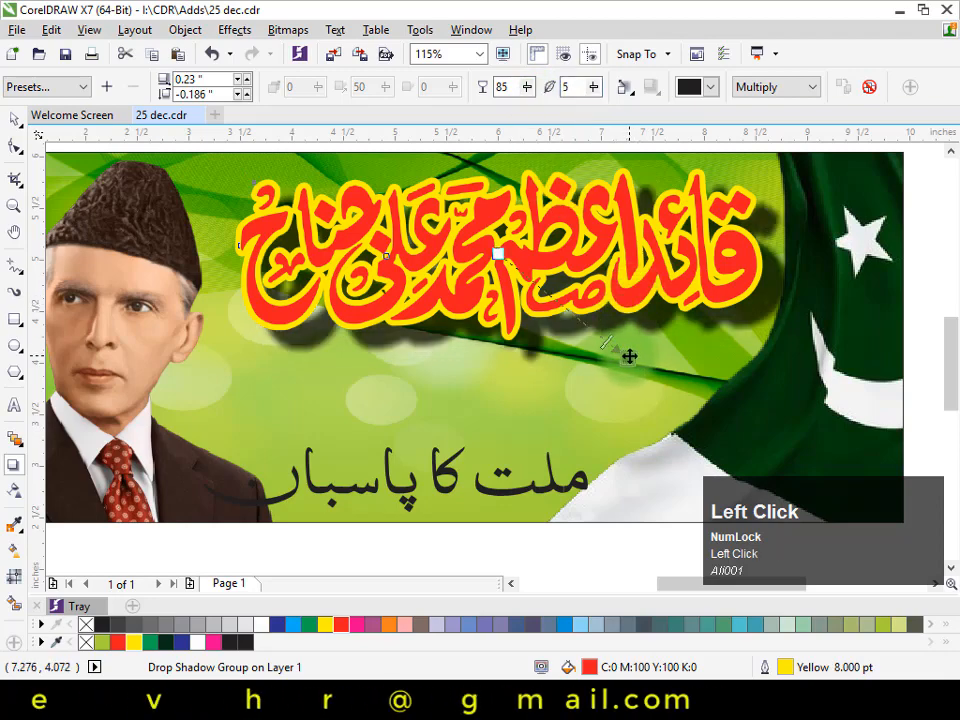
{"action": "mouse_move", "coordinate": [628, 354]}
{"action": "left_mouse_down"}
{"action": "mouse_move", "coordinate": [617, 343]}
{"action": "mouse_move", "coordinate": [620, 352]}
{"action": "left_mouse_up"}
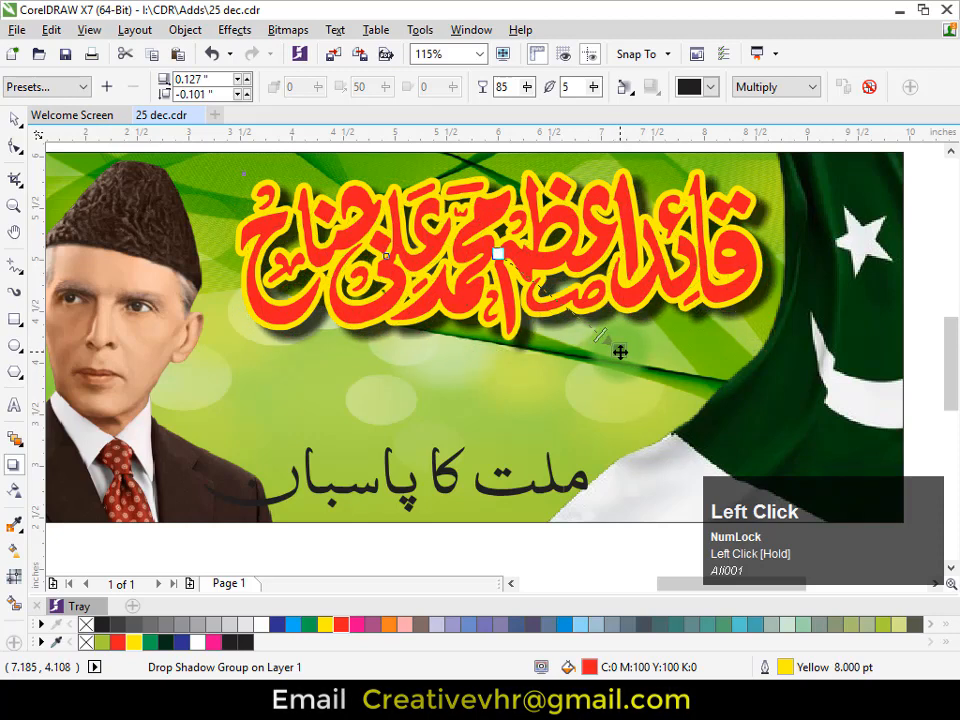
Step: Break the shadow apart from the calligraphy title, group both objects, and shift the group slightly left to about X 5.98 inches
{"action": "key", "text": "space"}
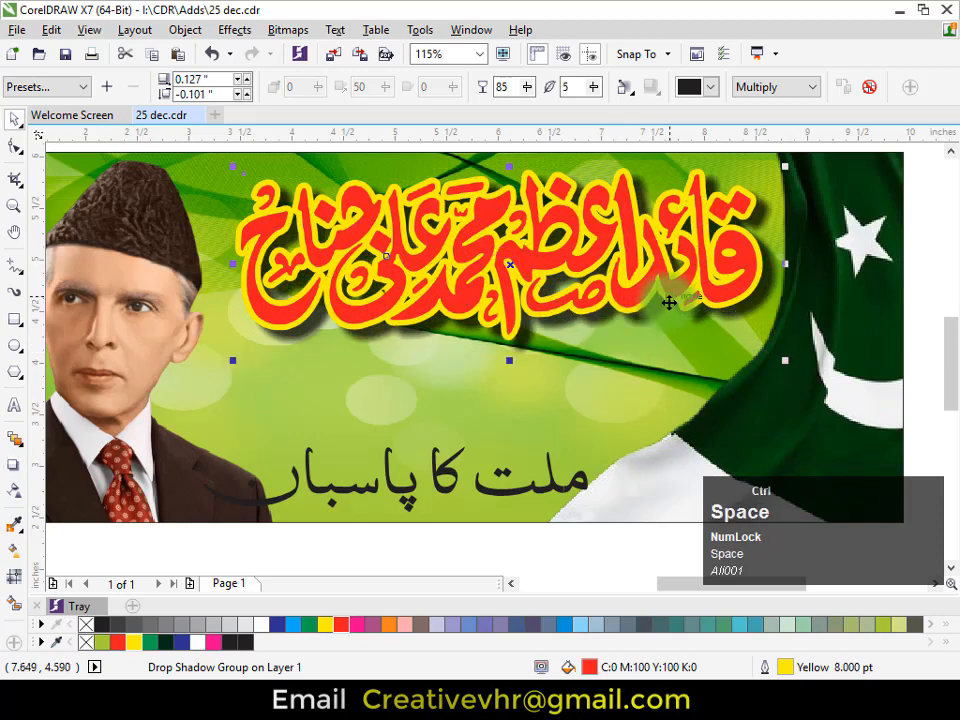
{"action": "key", "text": "ctrl+k"}
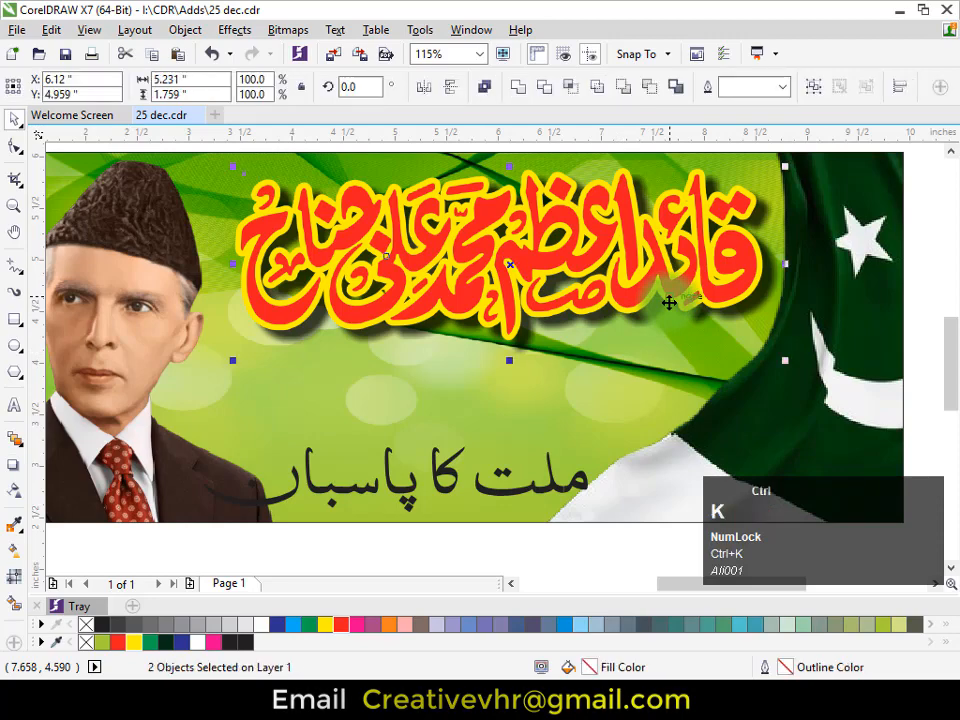
{"action": "key", "text": "ctrl+g"}
{"action": "left_click_drag", "start_coordinate": [653, 281], "coordinate": [639, 281]}
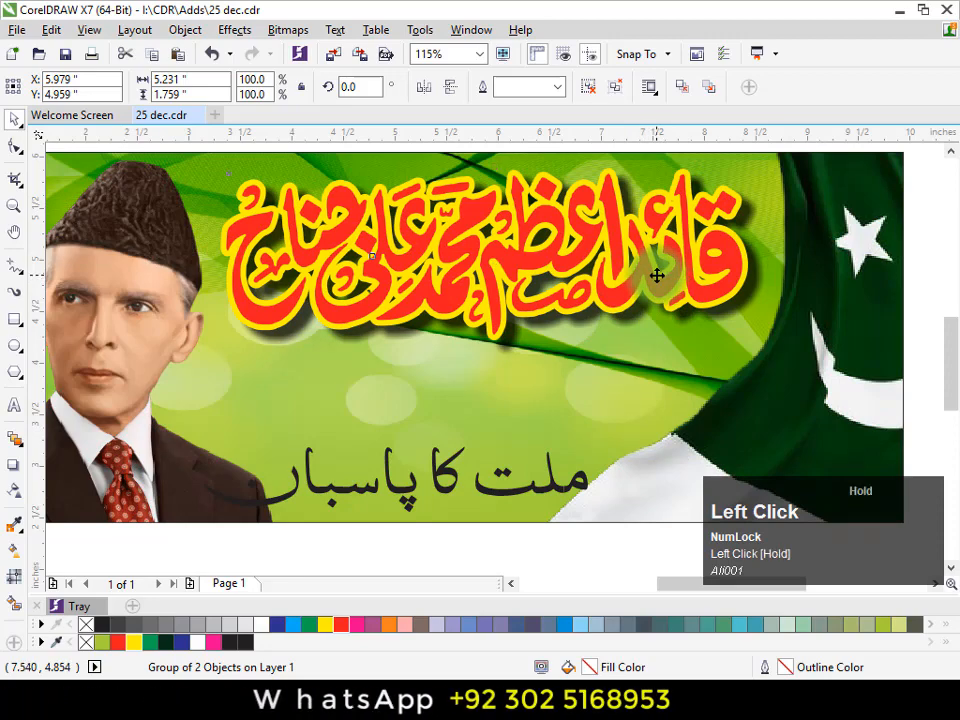
Step: Move the tagline "ملت کا پاسبان" up beneath the calligraphy title, to about X 5.63 and Y 3.73 inches
{"action": "left_click", "coordinate": [657, 276]}
{"action": "left_click", "coordinate": [519, 493]}
{"action": "left_click_drag", "start_coordinate": [519, 493], "coordinate": [574, 396]}
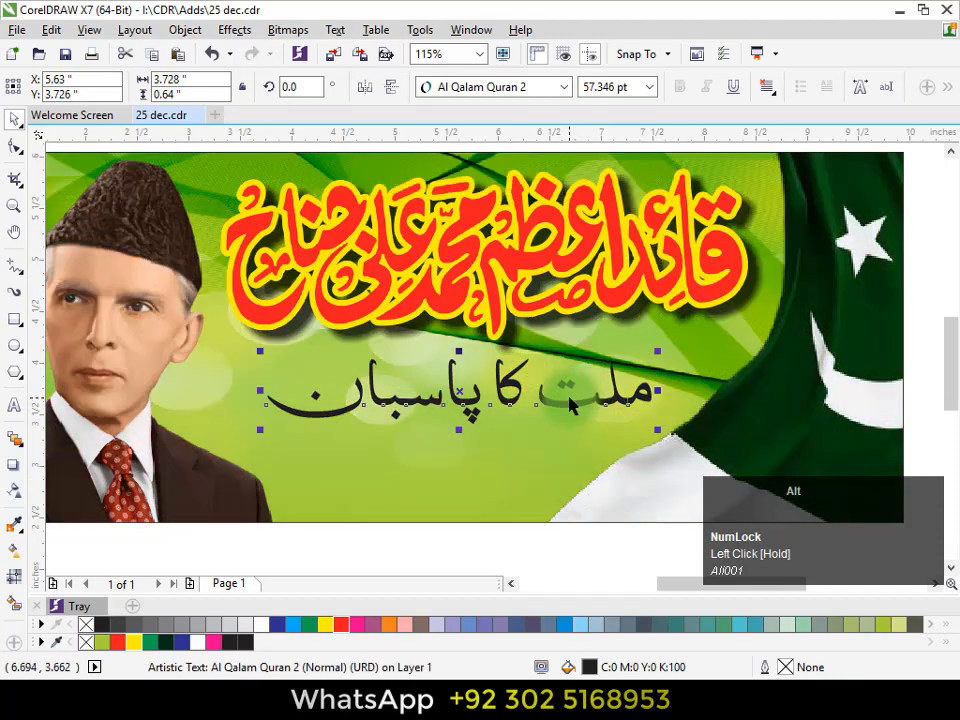
Step: Add the two-line text "25 December" and "Birth Day" below the banner and break it apart so "25" is a separate object
{"action": "key", "text": "alt+Down"}
{"action": "key", "text": "alt+Down"}
{"action": "key", "text": "alt+Down"}
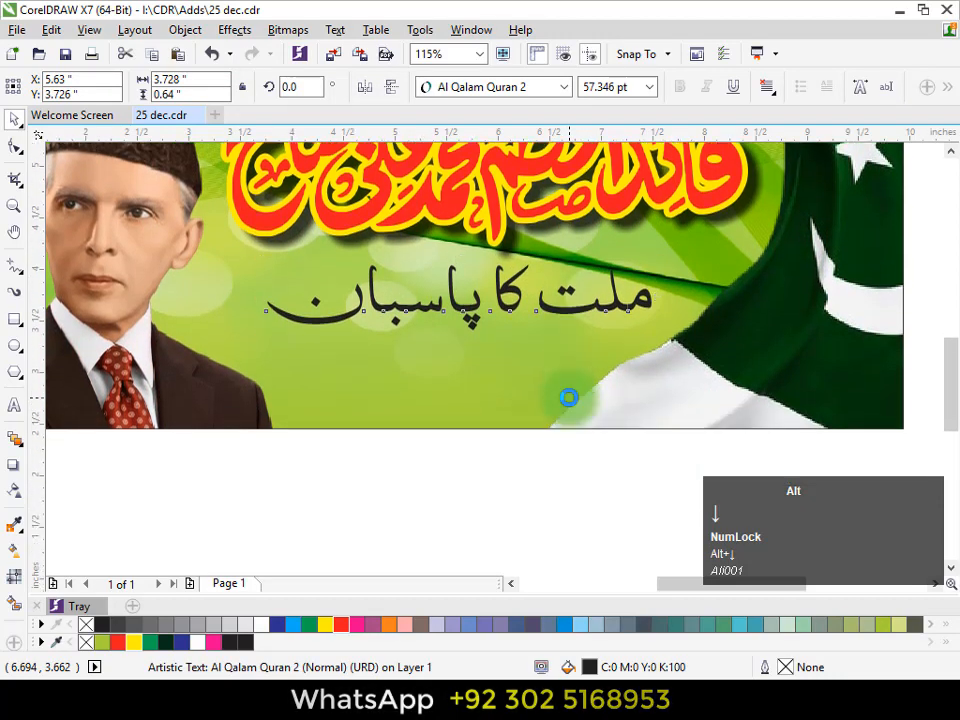
{"action": "left_click", "coordinate": [14, 406]}
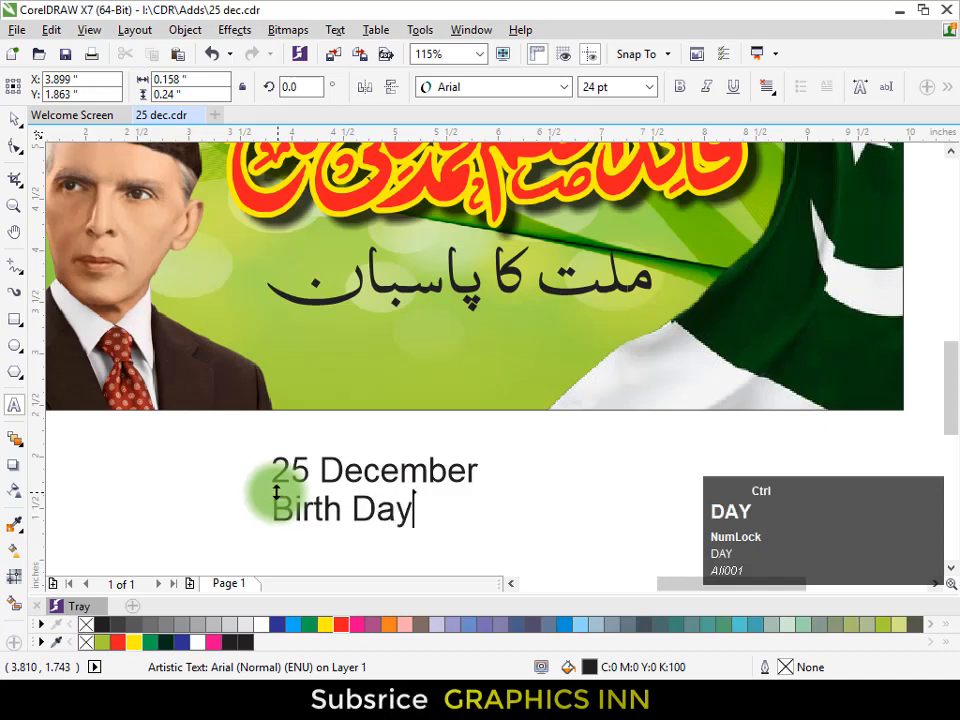
{"action": "key", "text": "ctrl+space"}
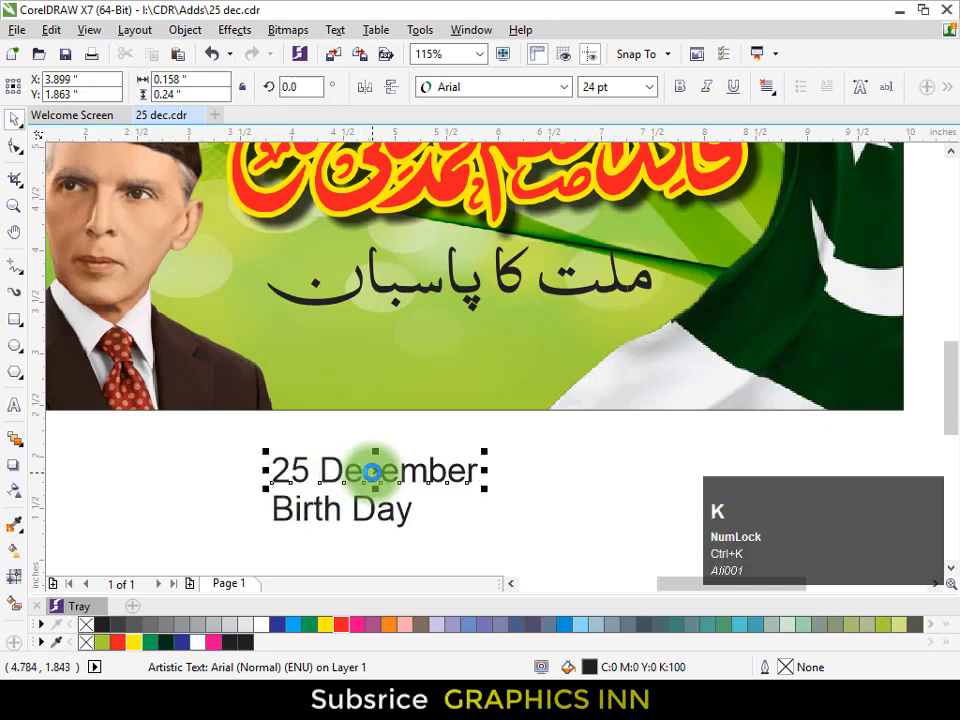
{"action": "key", "text": "ctrl+k"}
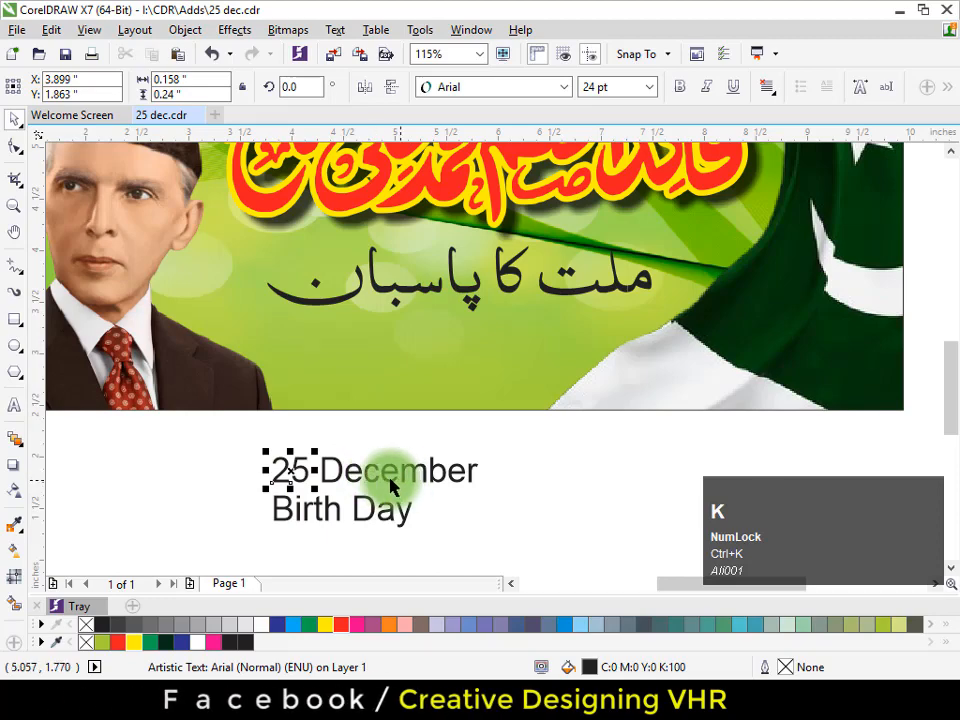
Step: Move the "25" onto the banner under the tagline, and raise the tagline to about Y 3.92 inches
{"action": "key", "text": "Escape"}
{"action": "left_click", "coordinate": [313, 463]}
{"action": "left_click_drag", "start_coordinate": [313, 463], "coordinate": [336, 331]}
{"action": "left_click_drag", "start_coordinate": [392, 298], "coordinate": [392, 278]}
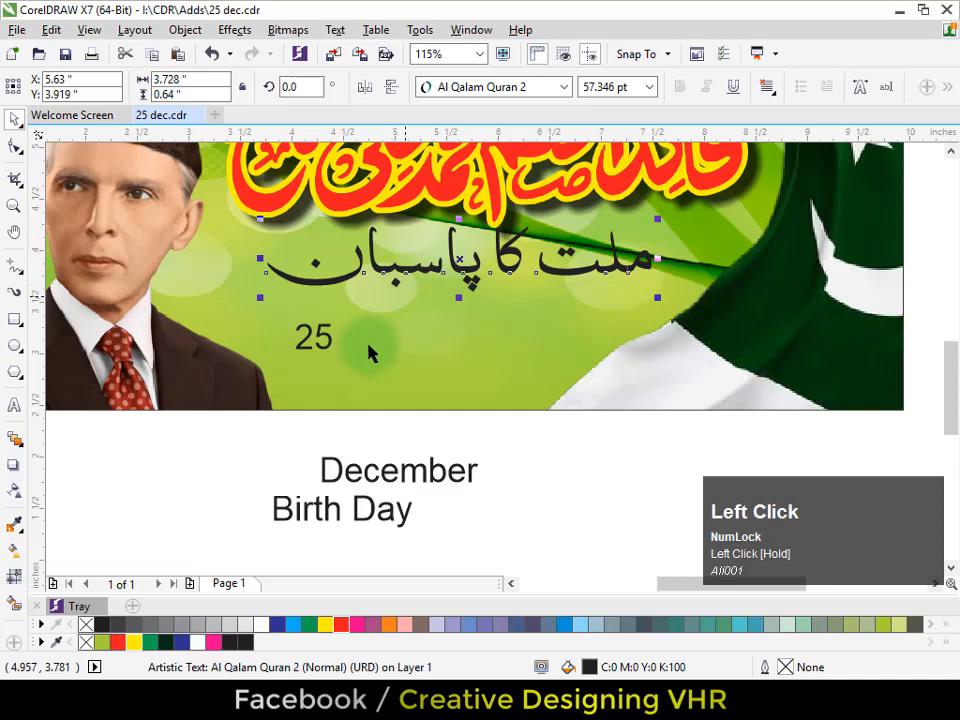
Step: Draw a strip about 6.27 by 0.35 inches along the banner's bottom right, filled dark green C87 M50 Y87 K68 without an outline
{"action": "left_click", "coordinate": [14, 318]}
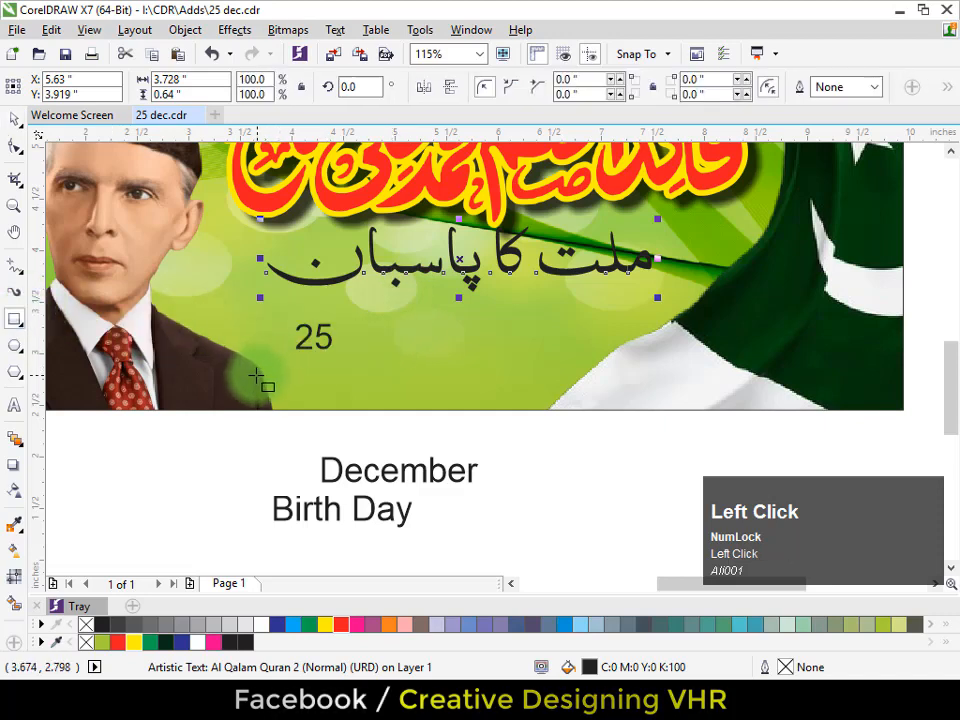
{"action": "left_click_drag", "start_coordinate": [257, 373], "coordinate": [905, 410]}
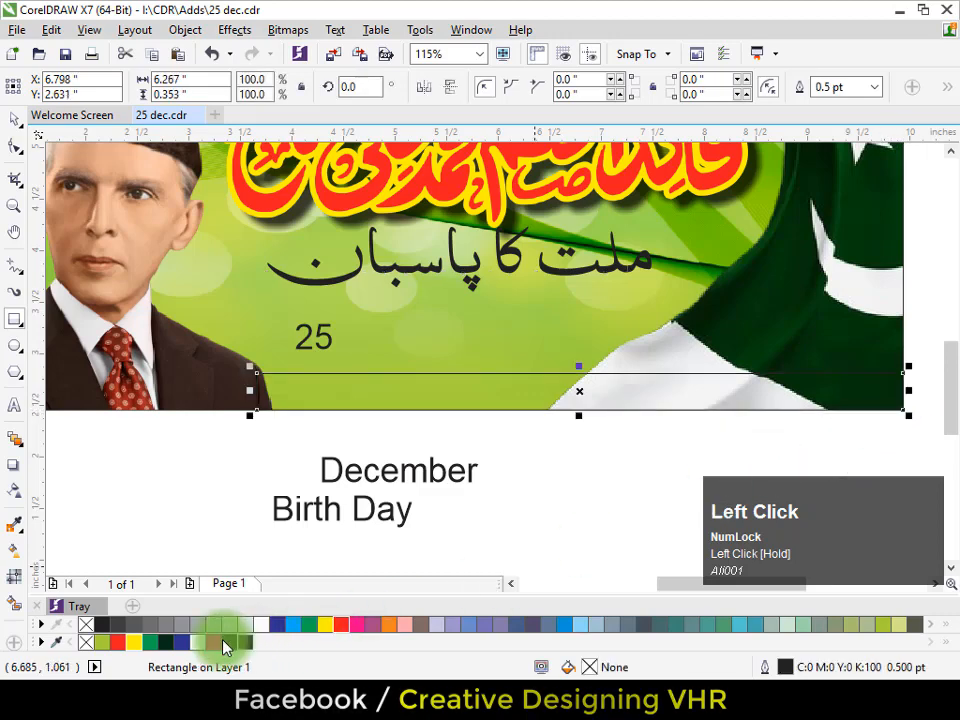
{"action": "left_click", "coordinate": [168, 645]}
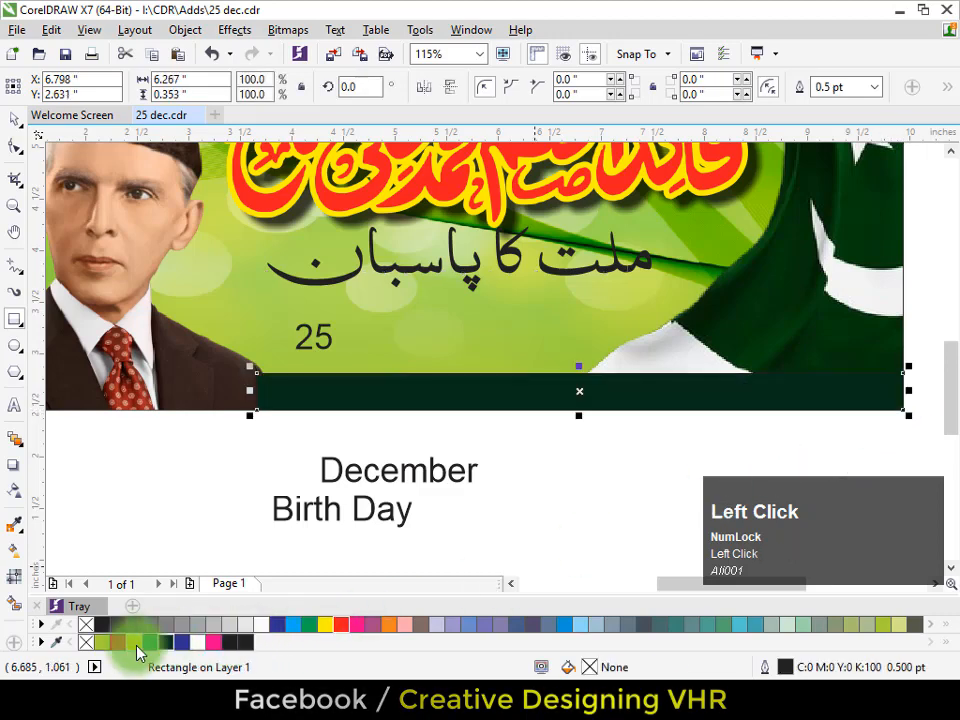
{"action": "right_click", "coordinate": [86, 650]}
Step: Place the dark green strip inside the banner's PowerClip frame
{"action": "left_click", "coordinate": [13, 119]}
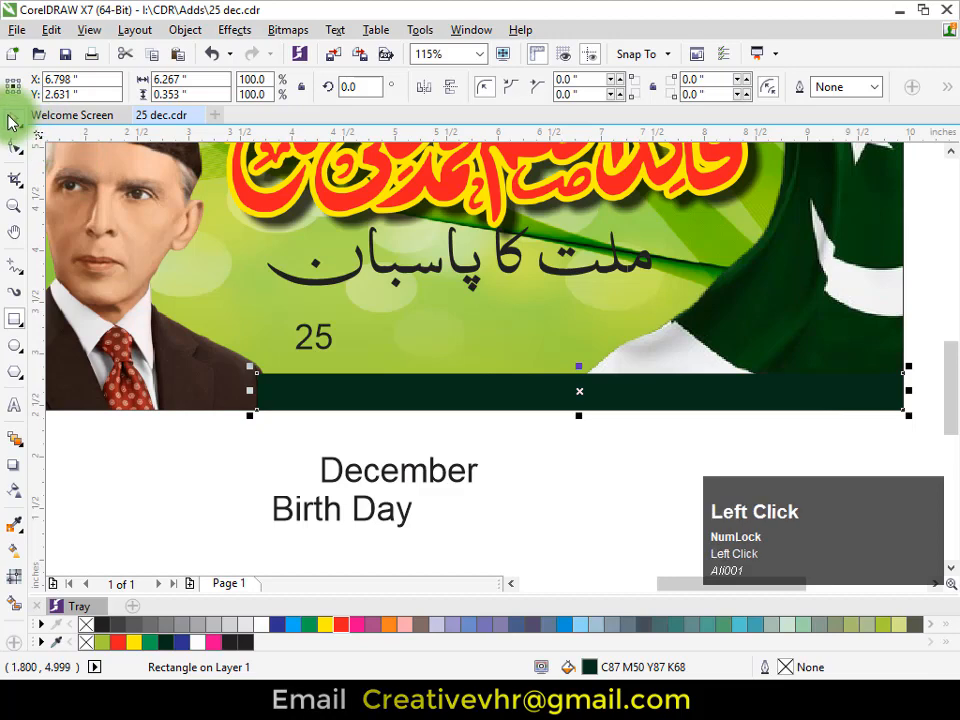
{"action": "right_click", "coordinate": [548, 360]}
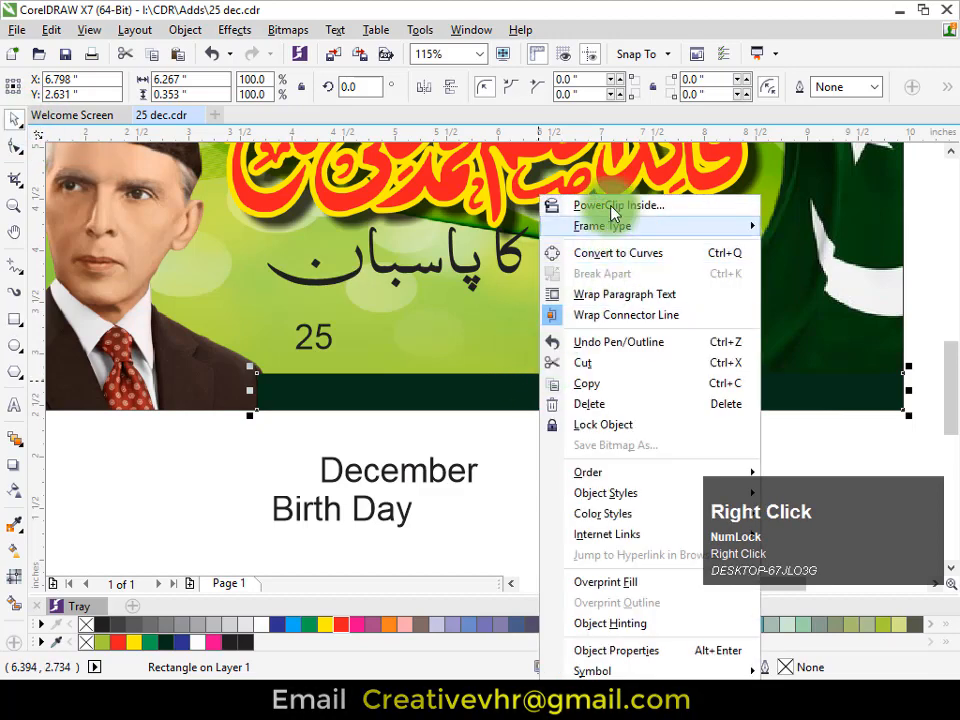
{"action": "left_click", "coordinate": [578, 204]}
{"action": "left_click", "coordinate": [733, 281]}
Step: Edit the banner's PowerClip contents, bring the portrait in front of the dark green strip, and finish editing
{"action": "right_click", "coordinate": [733, 281]}
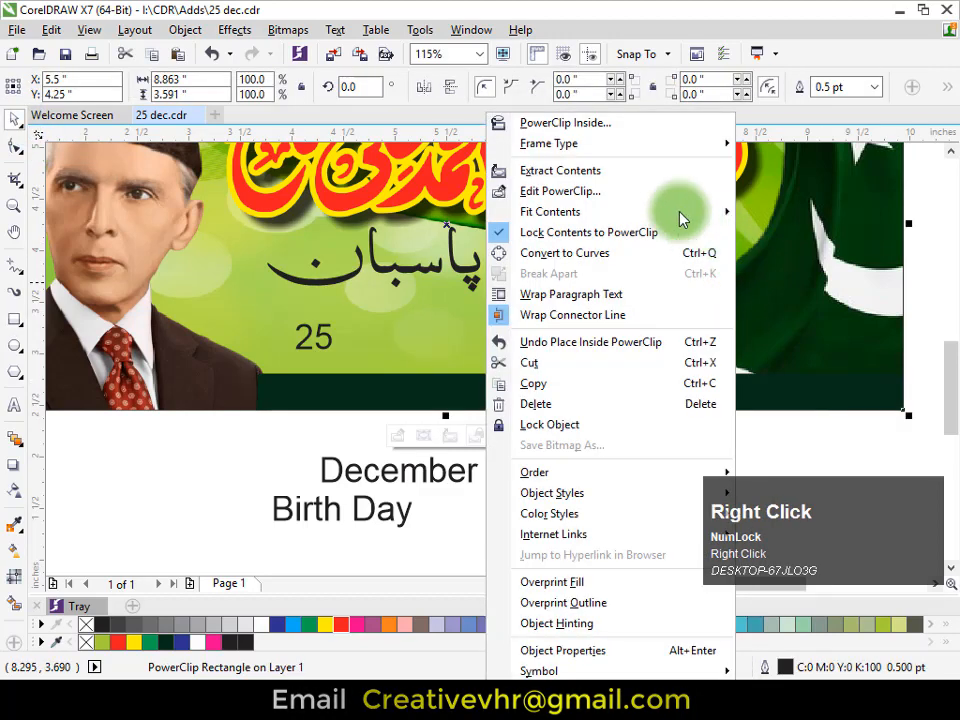
{"action": "left_click", "coordinate": [631, 191]}
{"action": "left_click", "coordinate": [135, 372]}
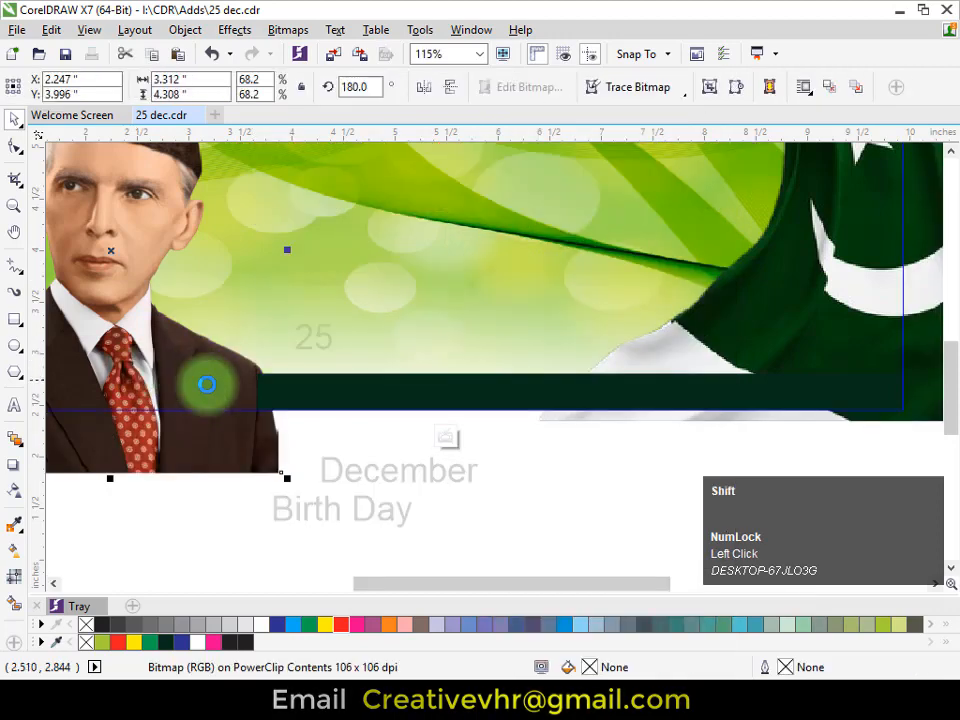
{"action": "key", "text": "shift+Page_Up"}
{"action": "right_click", "coordinate": [206, 392]}
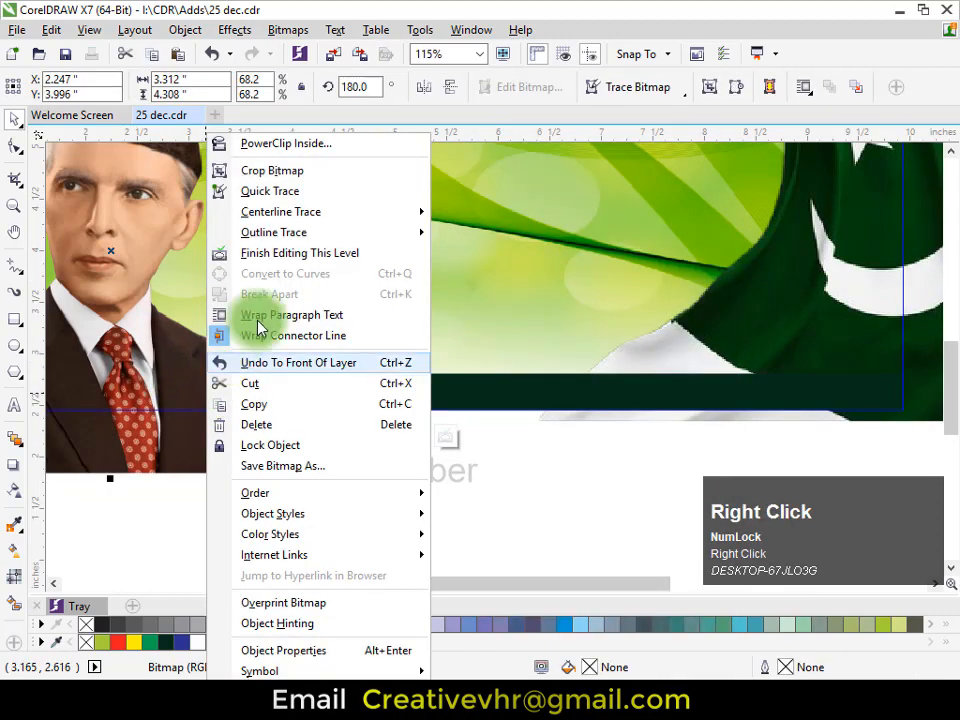
{"action": "left_click", "coordinate": [290, 253]}
Step: Make the "25" bold and move the tagline aside to the right, to about X 9.54 inches
{"action": "left_click", "coordinate": [318, 342]}
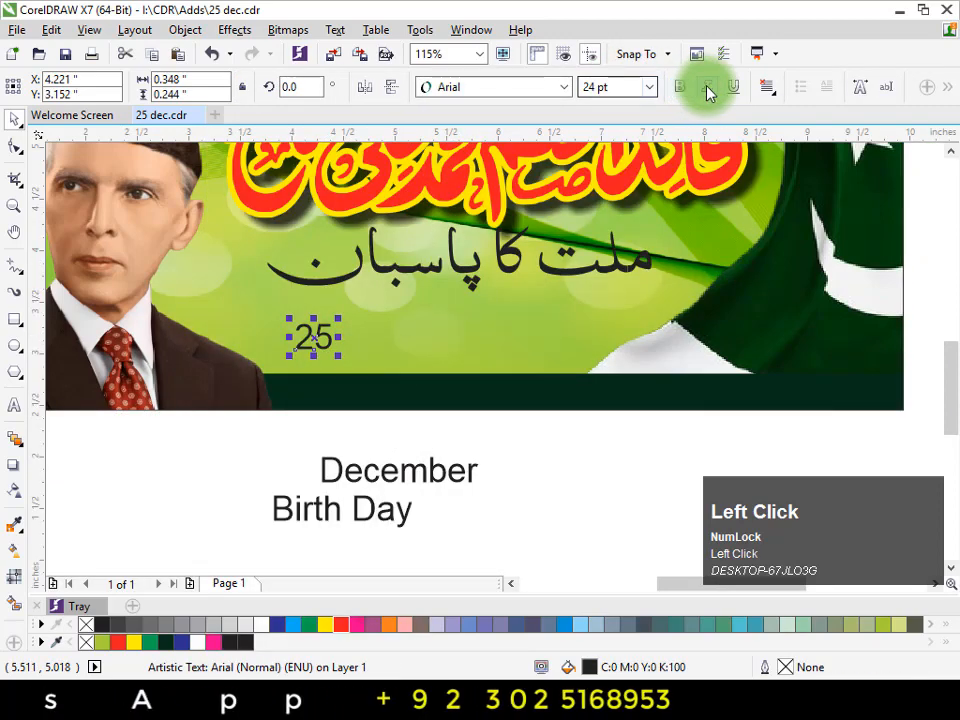
{"action": "left_click", "coordinate": [680, 87]}
{"action": "left_click_drag", "start_coordinate": [585, 282], "coordinate": [783, 294]}
{"action": "key", "text": "ctrl+r"}
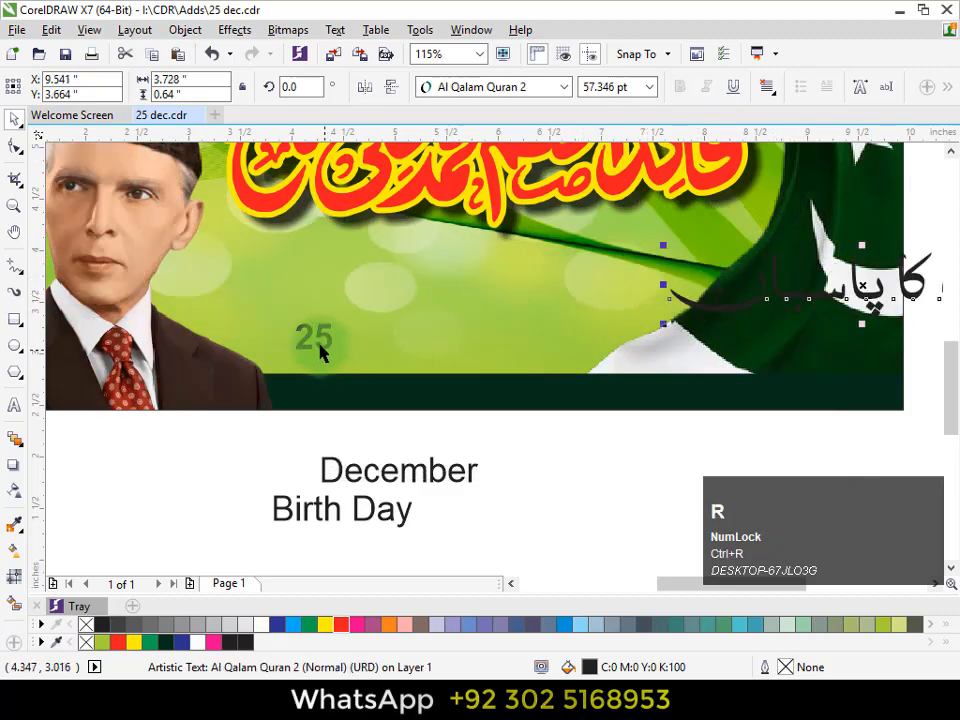
Step: Enlarge the "25" to about 82.4 pt above the dark green strip and set its font to Swiss921 BT
{"action": "left_click_drag", "start_coordinate": [334, 341], "coordinate": [406, 355]}
{"action": "left_click_drag", "start_coordinate": [381, 345], "coordinate": [380, 351]}
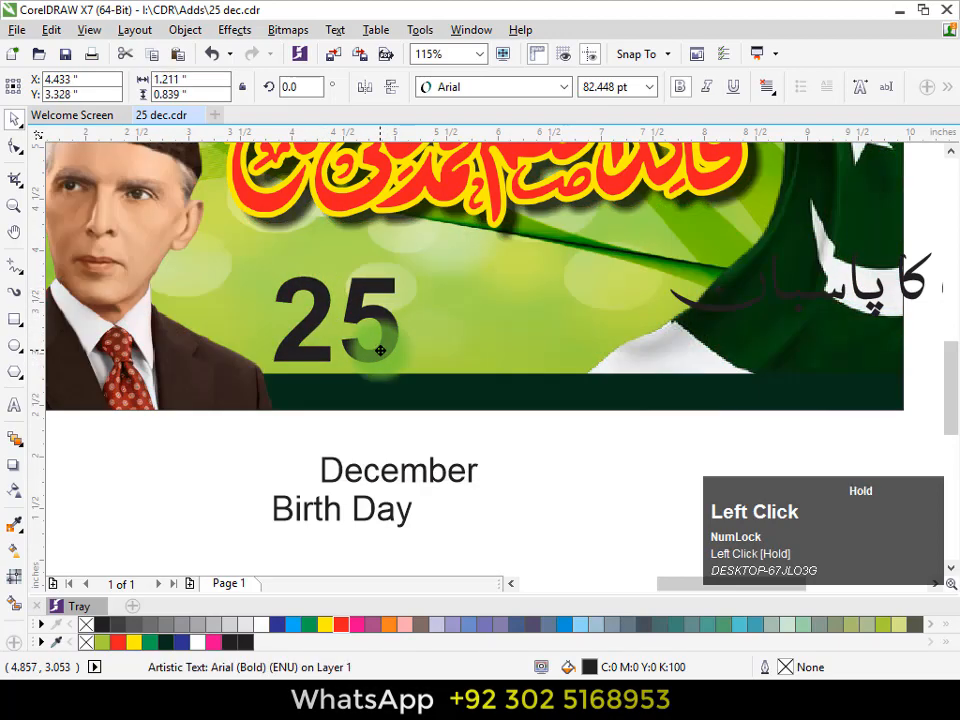
{"action": "left_click", "coordinate": [566, 87]}
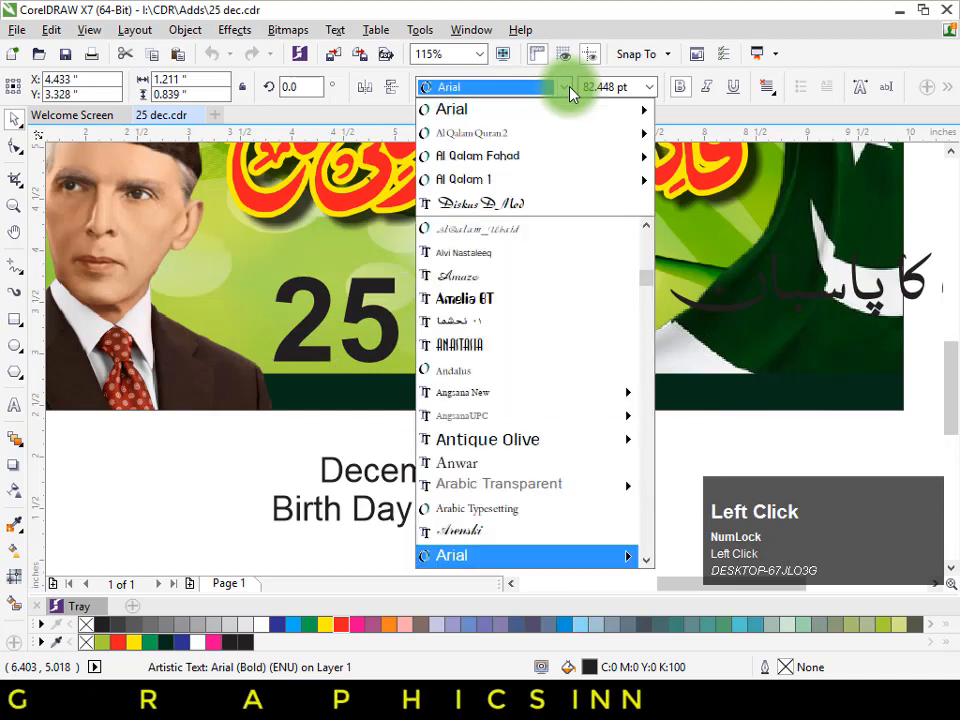
{"action": "type", "text": "sw"}
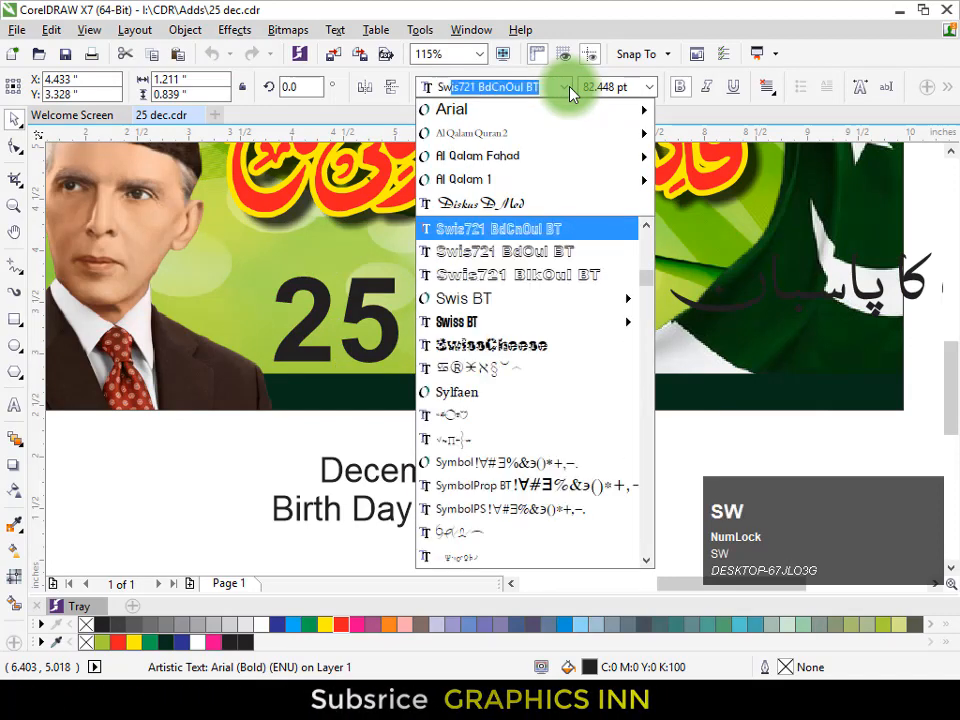
{"action": "mouse_move", "coordinate": [491, 328]}
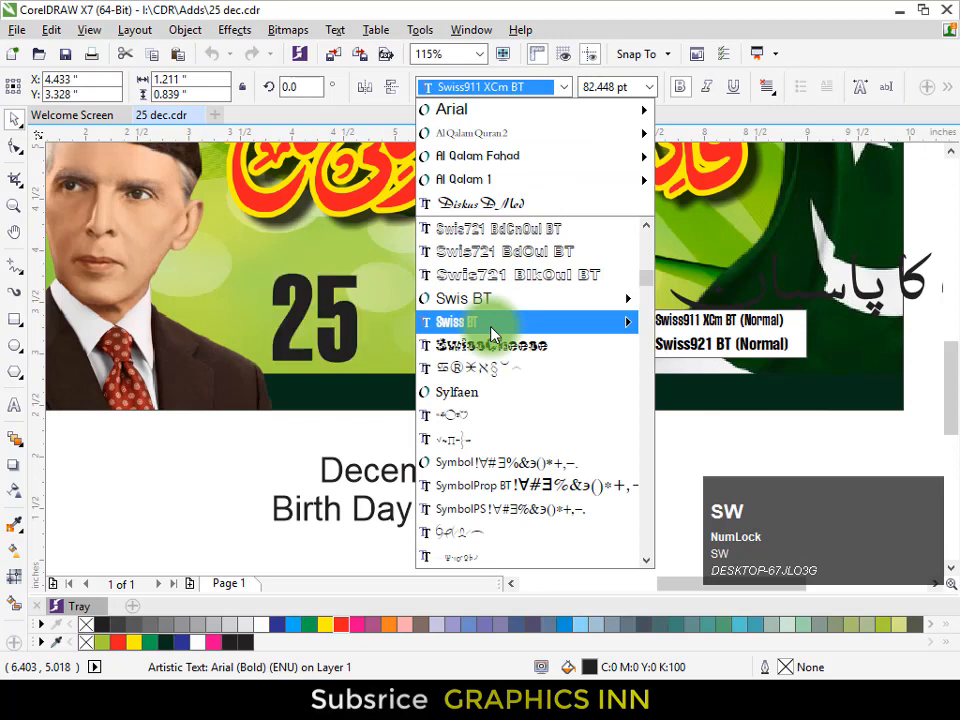
{"action": "left_click", "coordinate": [670, 348]}
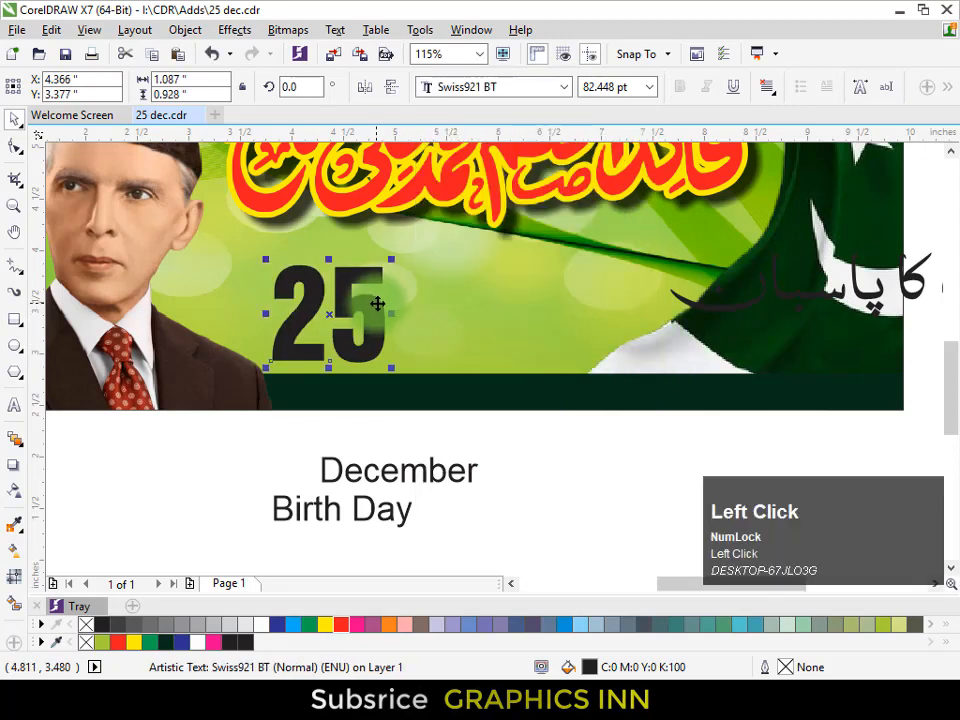
Step: Seat the "25" on the strip's top edge at about 87.4 pt and place "December" at its lower right
{"action": "left_click_drag", "start_coordinate": [377, 310], "coordinate": [378, 316]}
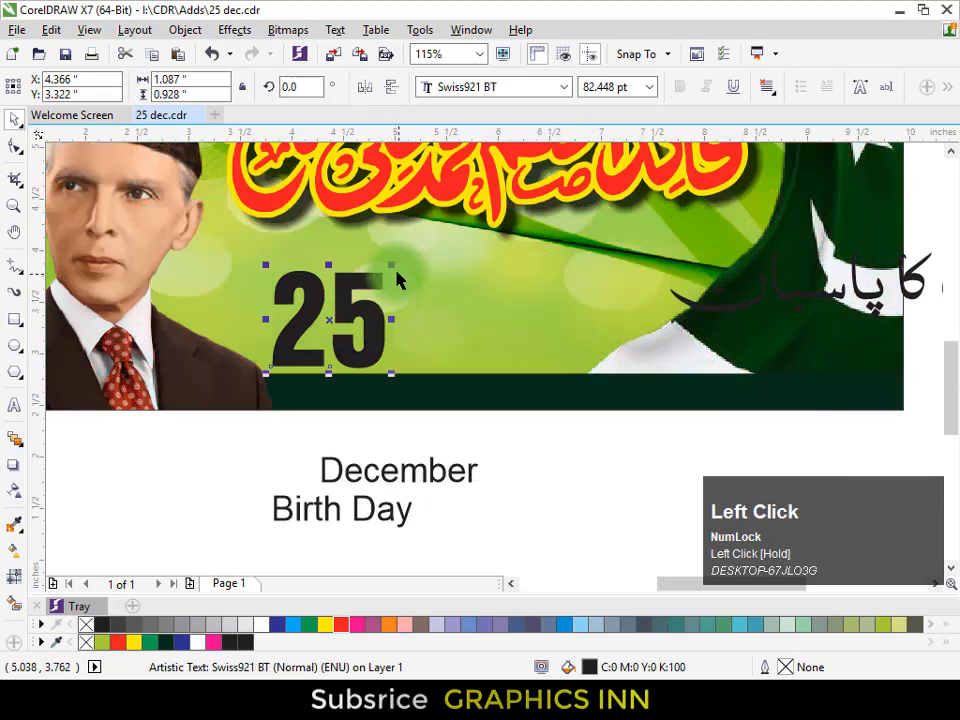
{"action": "left_click_drag", "start_coordinate": [390, 267], "coordinate": [397, 261]}
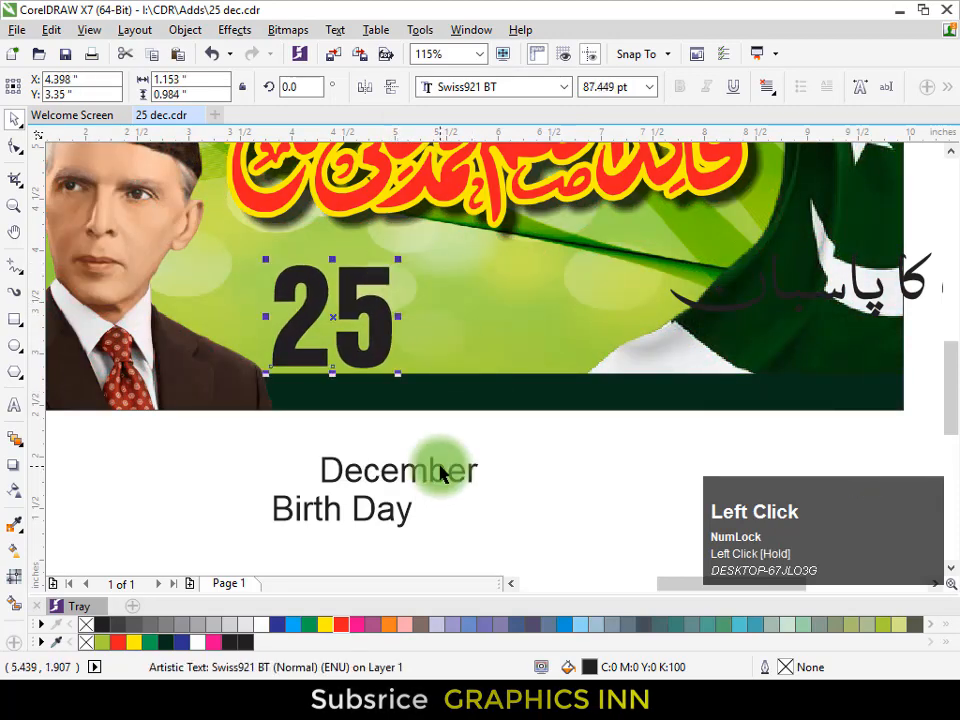
{"action": "left_click_drag", "start_coordinate": [439, 471], "coordinate": [525, 347]}
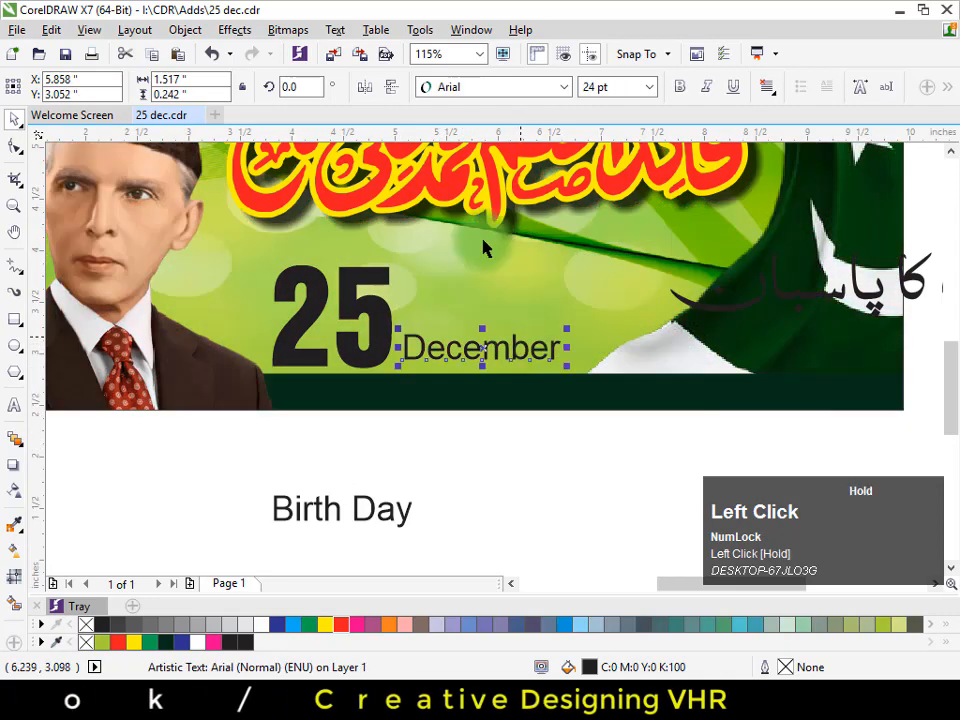
Step: Set "December" in the Swiss921 BT font and enlarge it to about 34.3 pt beside the "25"
{"action": "left_click", "coordinate": [494, 92]}
{"action": "left_click", "coordinate": [489, 133]}
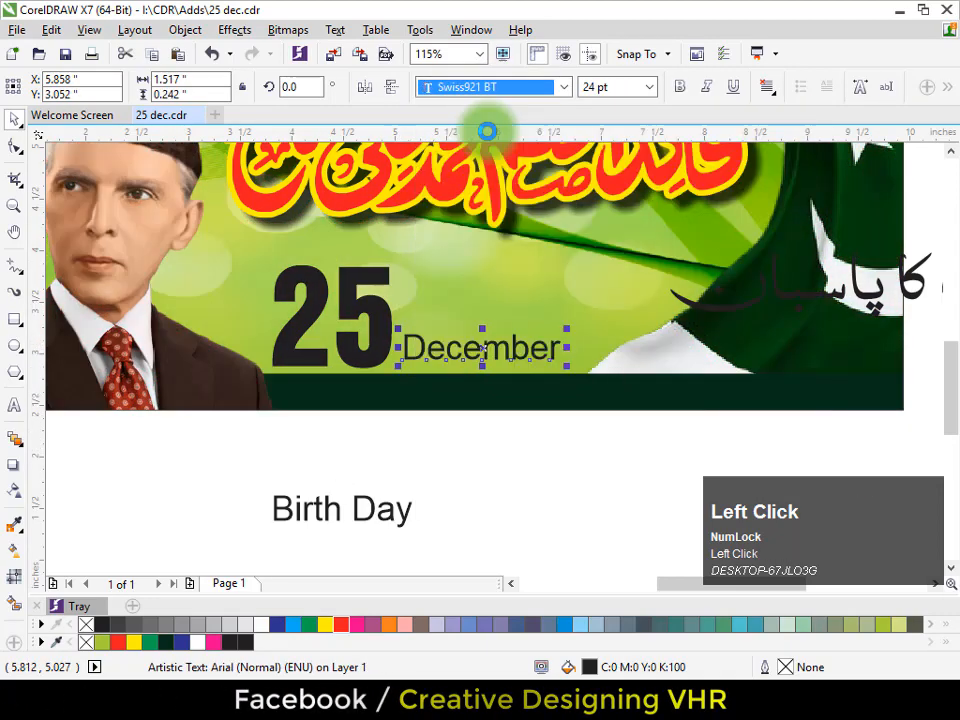
{"action": "left_click_drag", "start_coordinate": [550, 330], "coordinate": [610, 295]}
Step: Set the "Birth Day" text below the banner in the DiskusDMed font
{"action": "left_click", "coordinate": [382, 508]}
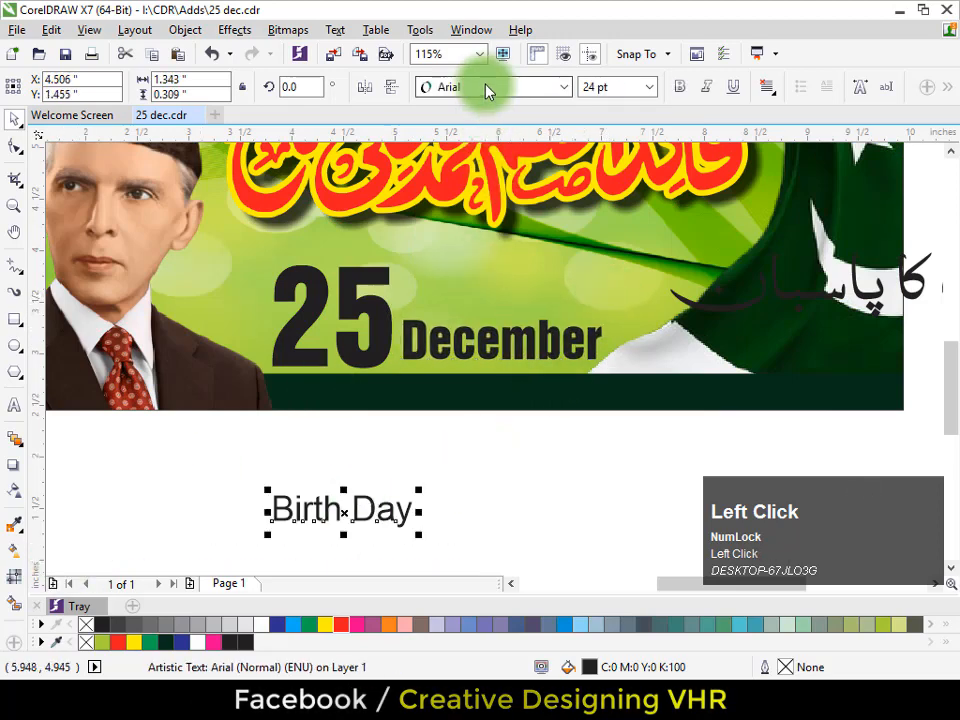
{"action": "left_click", "coordinate": [488, 90]}
{"action": "scroll", "coordinate": [514, 200], "scroll_direction": "up", "scroll_amount": 1}
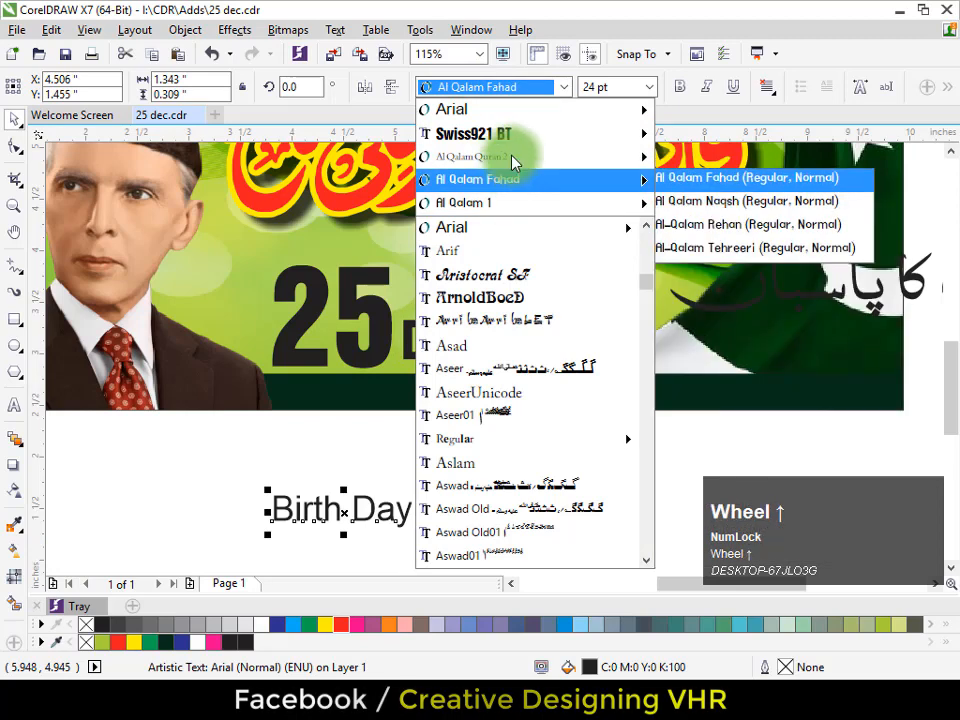
{"action": "mouse_move", "coordinate": [516, 137]}
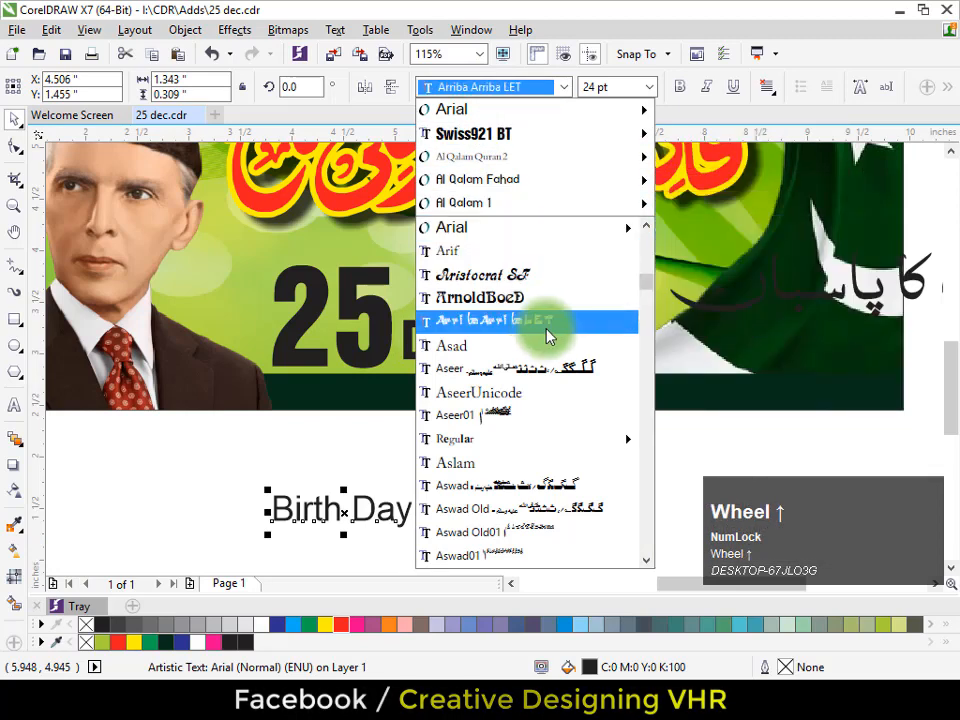
{"action": "key", "text": "d"}
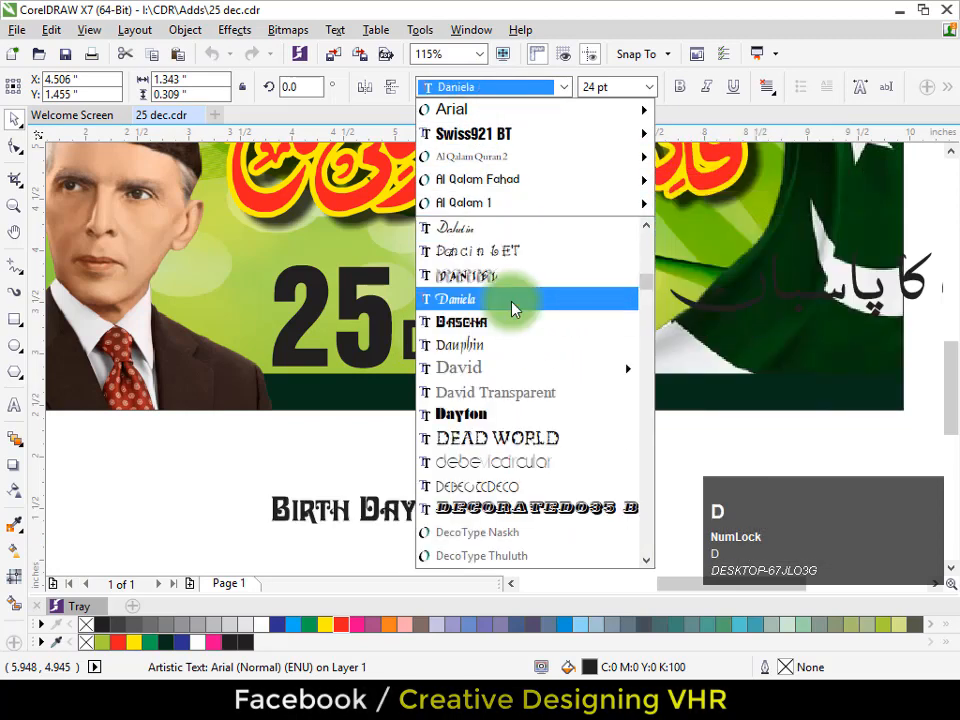
{"action": "scroll", "coordinate": [527, 350], "scroll_direction": "up", "scroll_amount": 3}
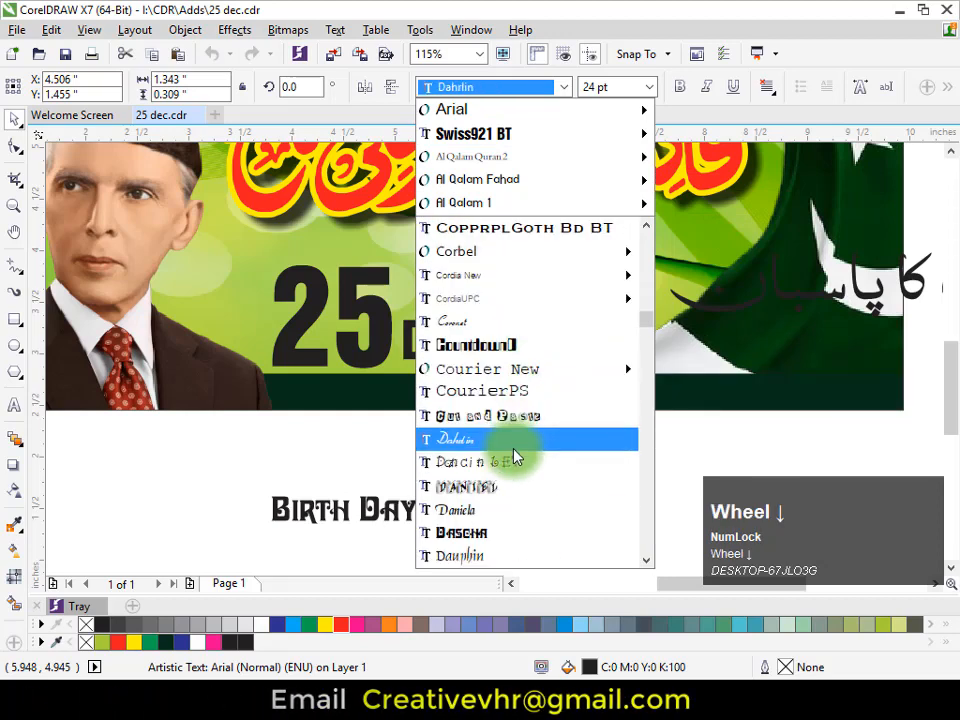
{"action": "scroll", "coordinate": [518, 455], "scroll_direction": "down", "scroll_amount": 1}
{"action": "scroll", "coordinate": [518, 468], "scroll_direction": "down", "scroll_amount": 4}
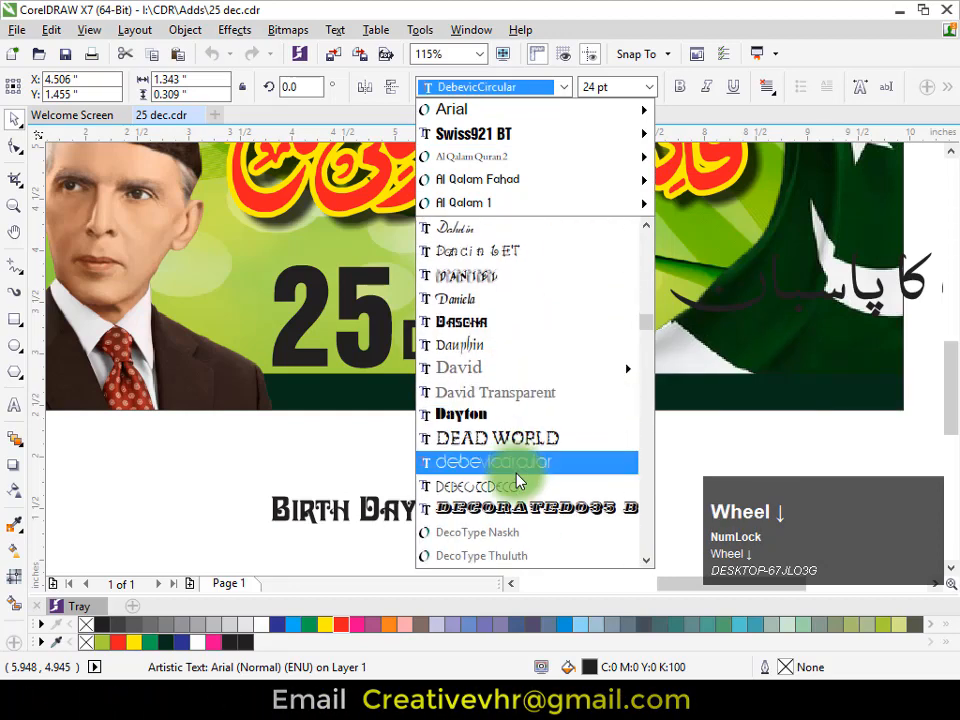
{"action": "scroll", "coordinate": [521, 481], "scroll_direction": "down", "scroll_amount": 4}
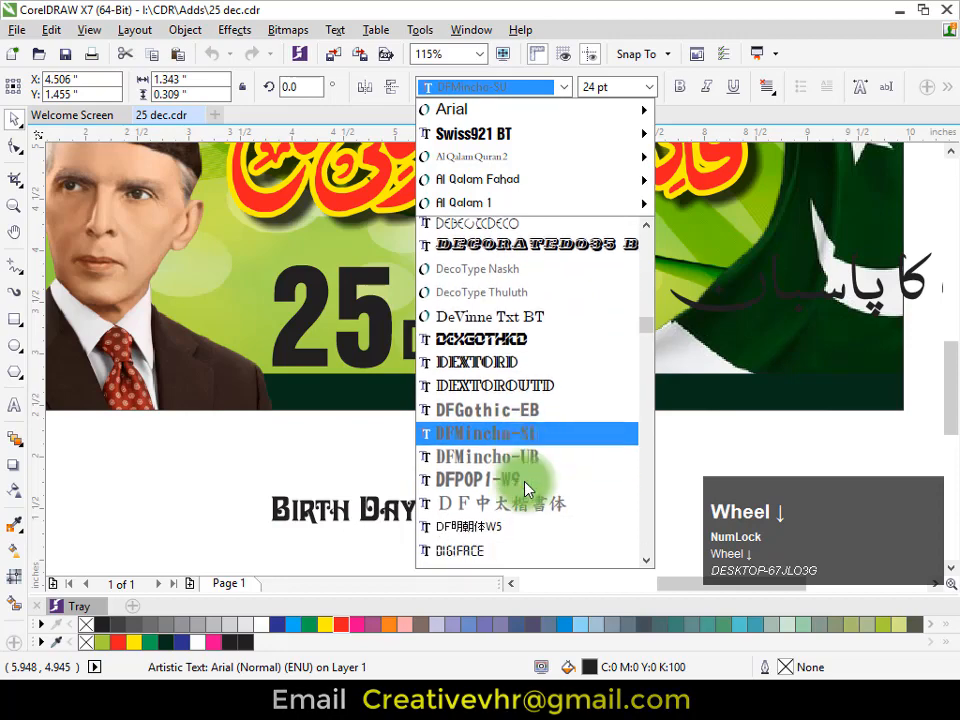
{"action": "scroll", "coordinate": [529, 488], "scroll_direction": "down", "scroll_amount": 1}
{"action": "left_click", "coordinate": [527, 488]}
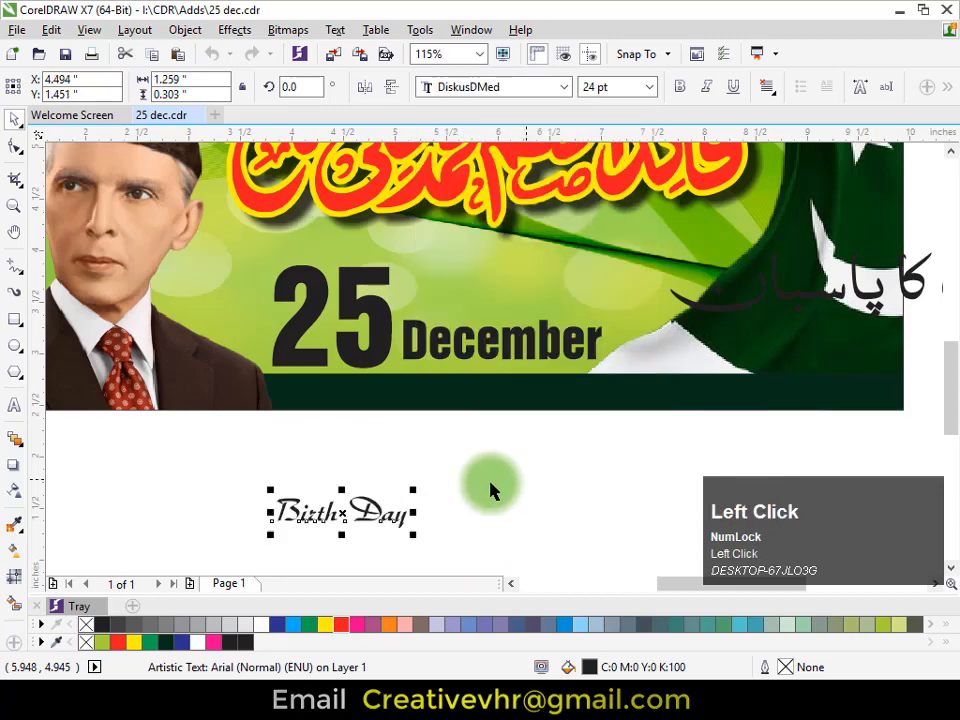
Step: Place "Birth Day" directly above "December" beside the "25", enlarged to about 40.2 pt
{"action": "left_click_drag", "start_coordinate": [403, 510], "coordinate": [626, 238]}
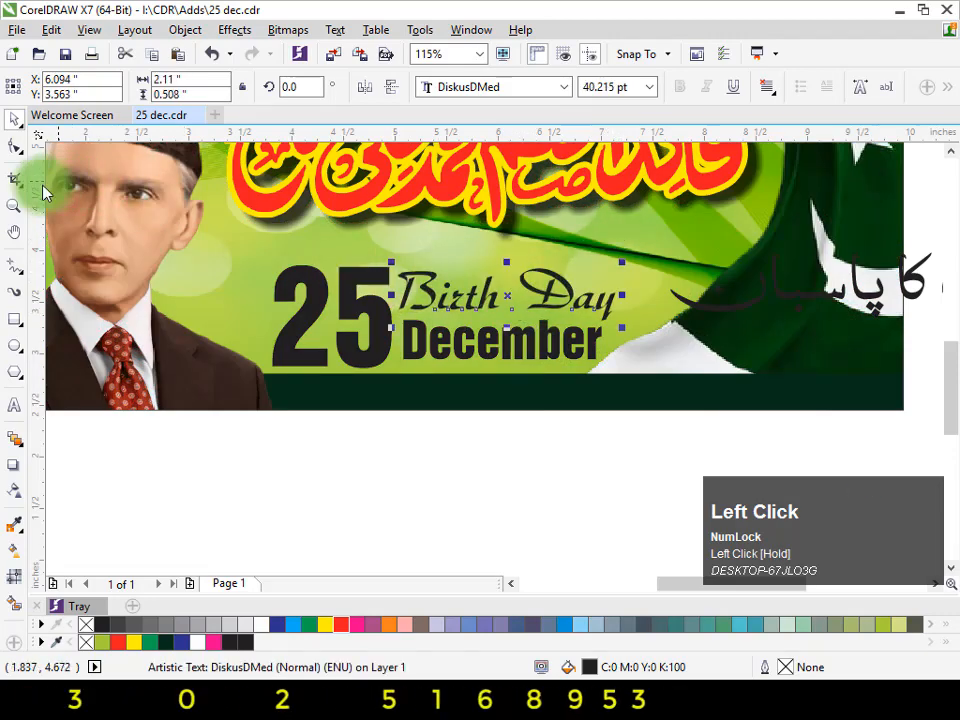
{"action": "left_click", "coordinate": [14, 205]}
{"action": "left_click_drag", "start_coordinate": [258, 232], "coordinate": [756, 417]}
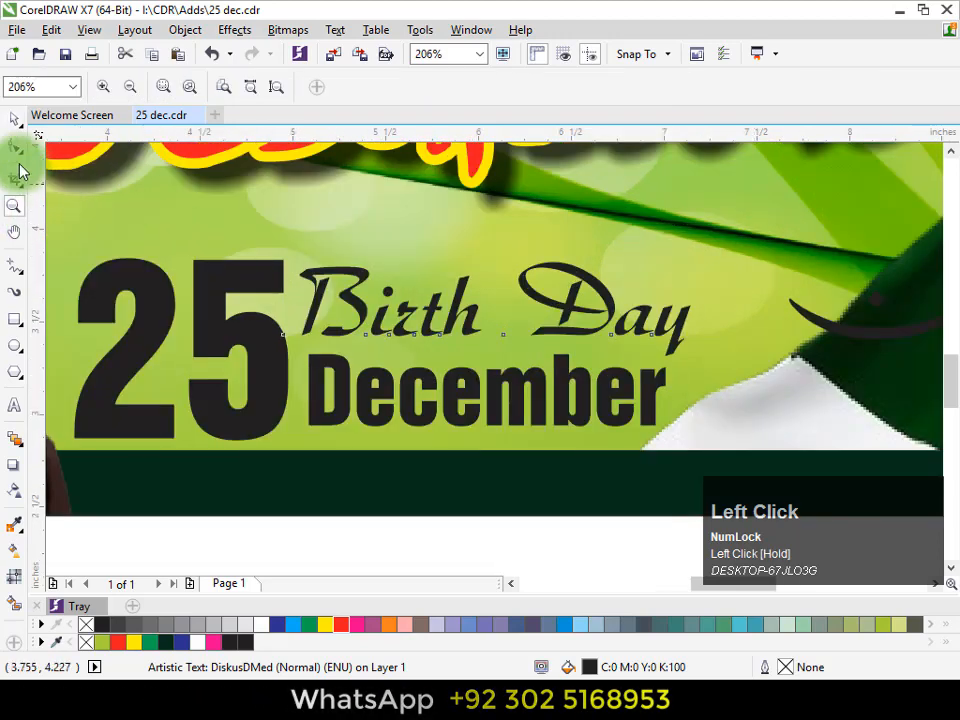
{"action": "left_click", "coordinate": [14, 119]}
{"action": "key", "text": "Escape"}
{"action": "left_click_drag", "start_coordinate": [552, 342], "coordinate": [553, 327]}
Step: Group "Birth Day" with "December" and align the group's horizontal centre line with that of the "25"
{"action": "left_click_drag", "start_coordinate": [250, 242], "coordinate": [728, 468]}
{"action": "key", "text": "ctrl+g"}
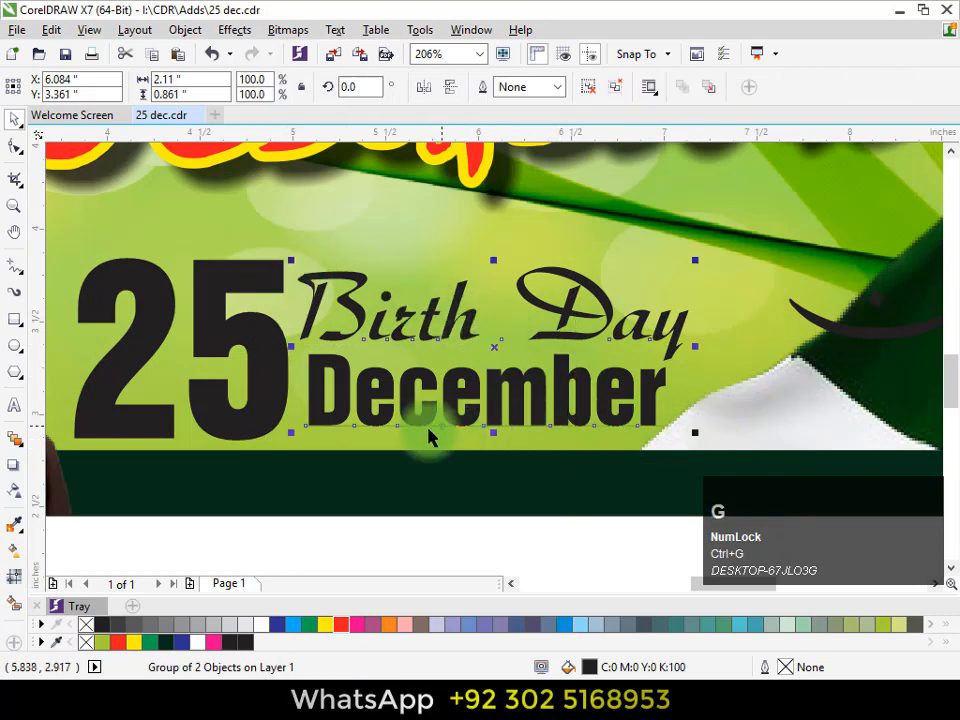
{"action": "left_click", "coordinate": [285, 408], "text": "shift"}
{"action": "key", "text": "e"}
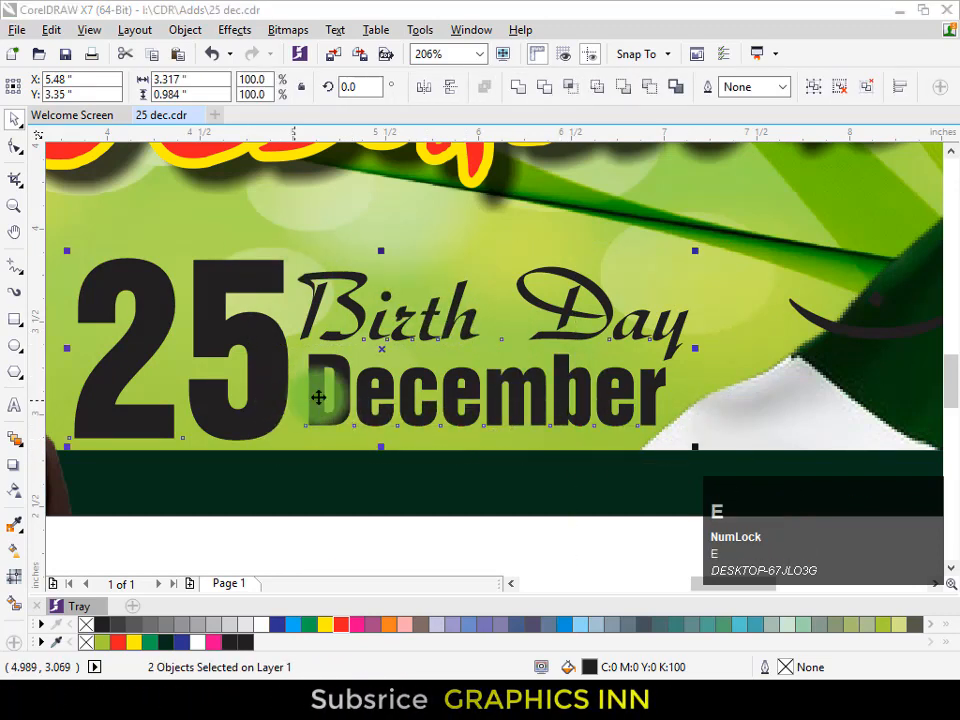
{"action": "left_click", "coordinate": [376, 416]}
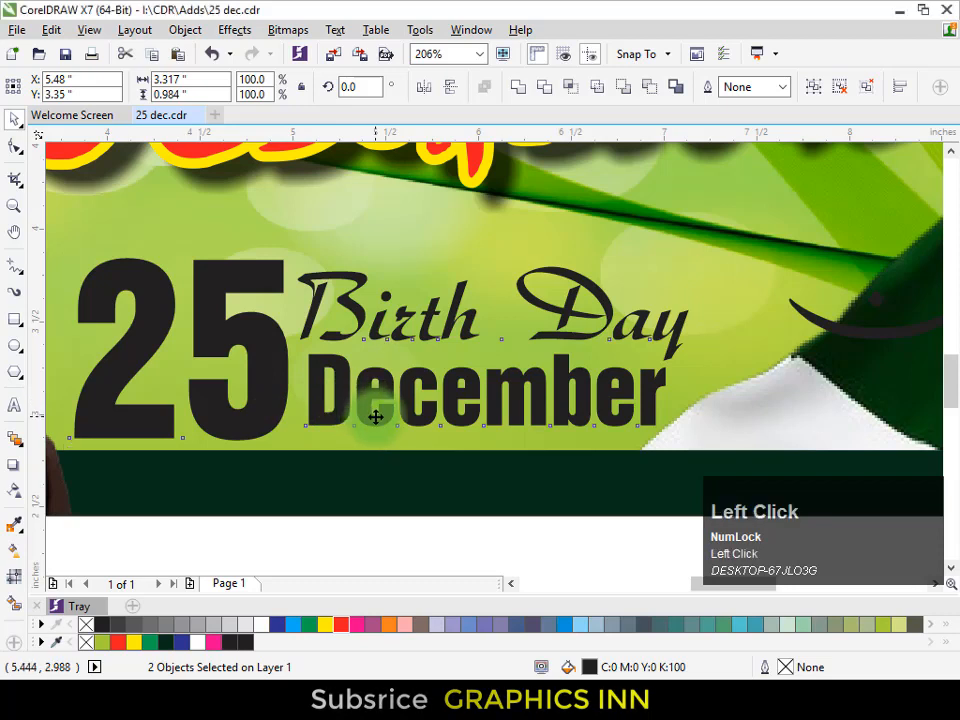
{"action": "left_click", "coordinate": [510, 582]}
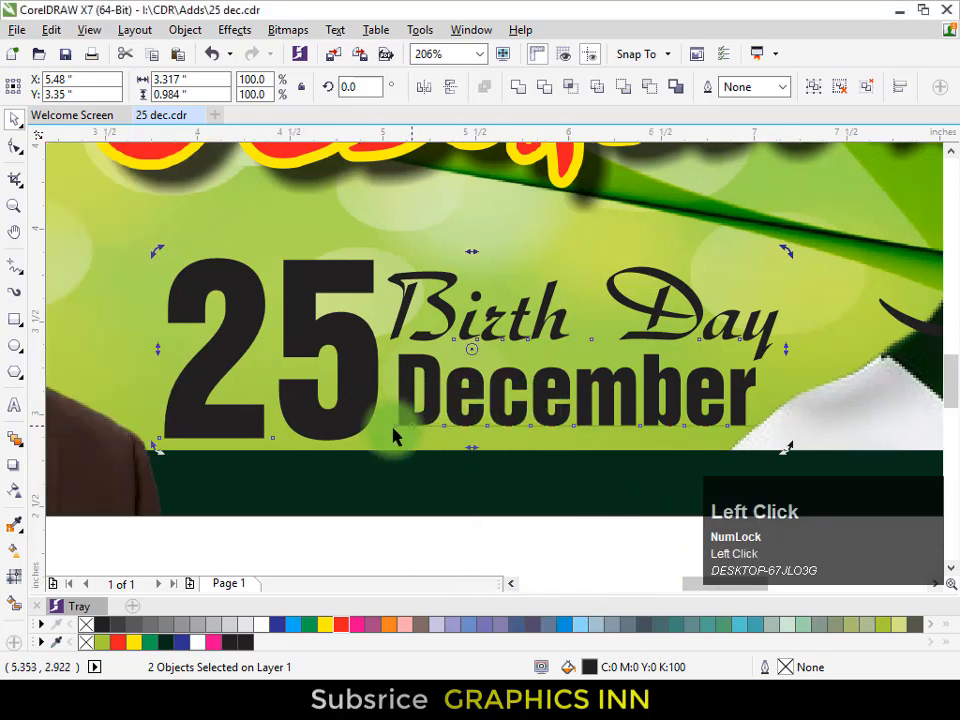
{"action": "key", "text": "Escape"}
{"action": "left_click", "coordinate": [347, 426]}
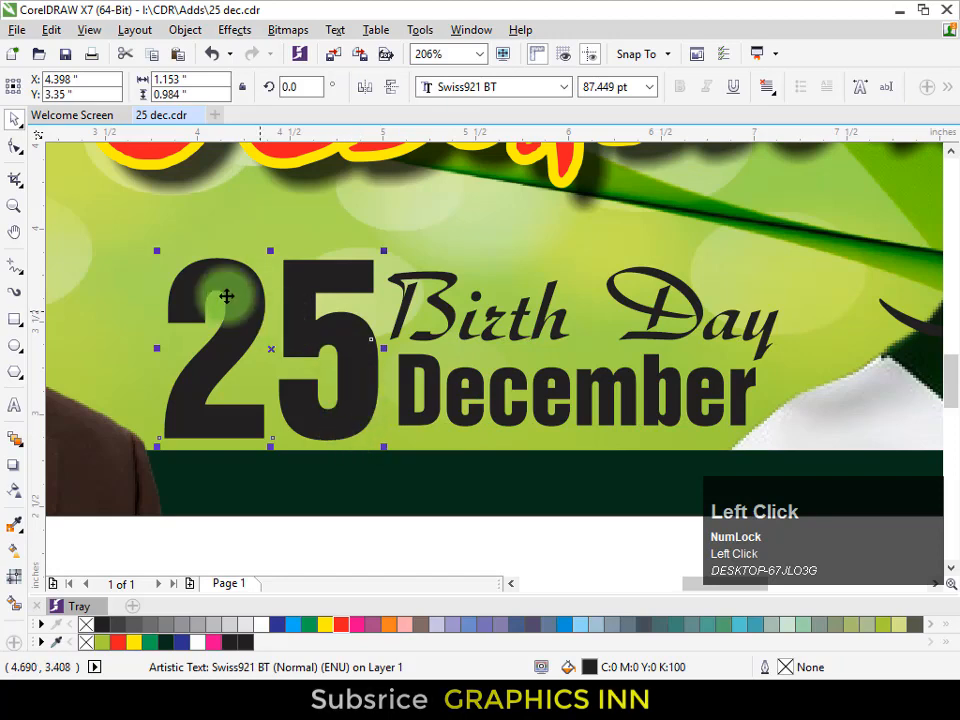
{"action": "left_click_drag", "start_coordinate": [95, 200], "coordinate": [900, 510]}
{"action": "key", "text": "e"}
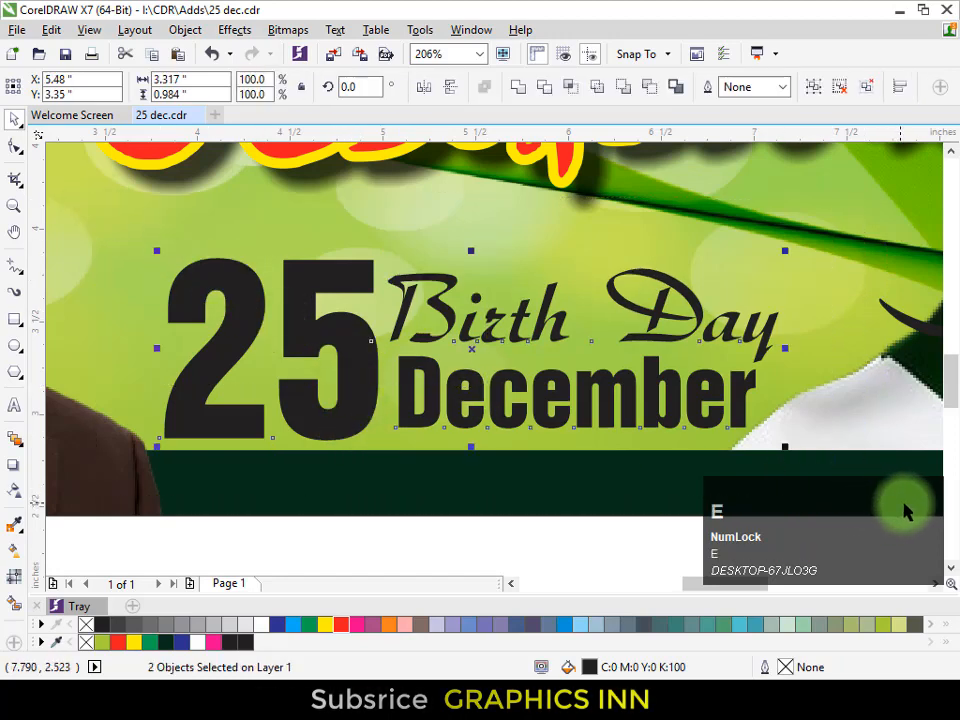
{"action": "key", "text": "e"}
{"action": "key", "text": "Escape"}
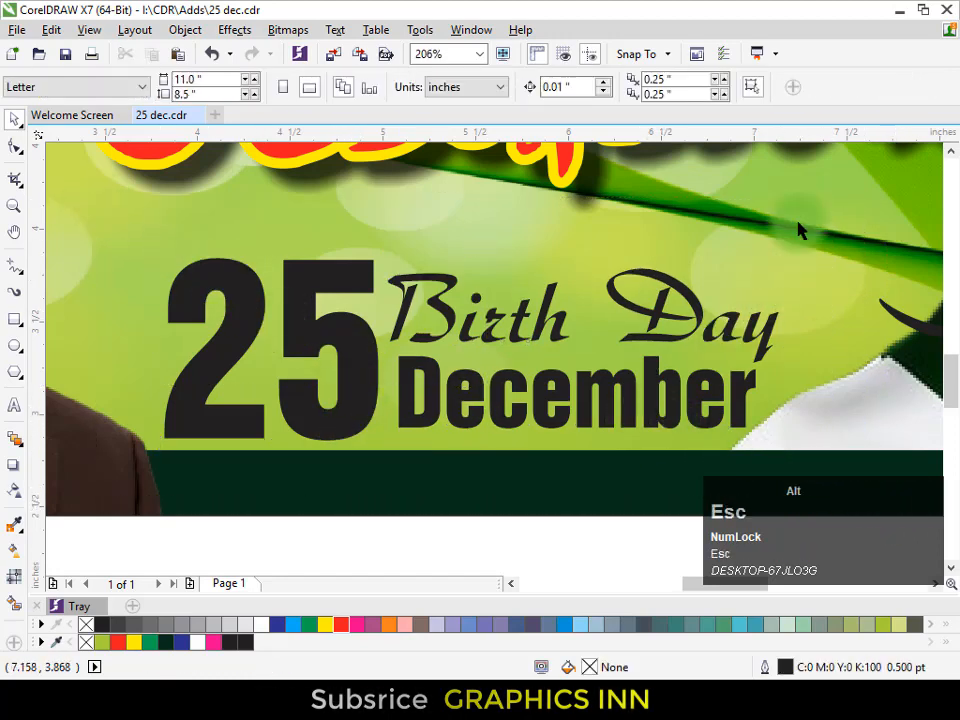
Step: Group the "25" with the "Birth Day December" text and give the group a white 4 pt outline
{"action": "left_click_drag", "start_coordinate": [797, 221], "coordinate": [264, 612]}
{"action": "key", "text": "ctrl+g"}
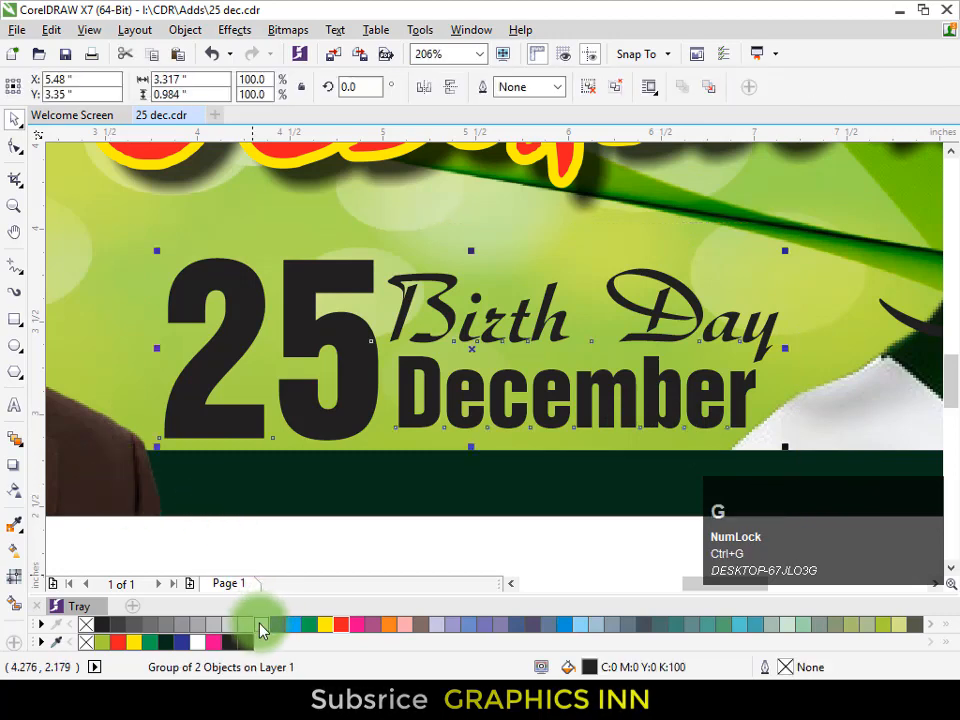
{"action": "right_click", "coordinate": [261, 621]}
{"action": "left_click", "coordinate": [559, 88]}
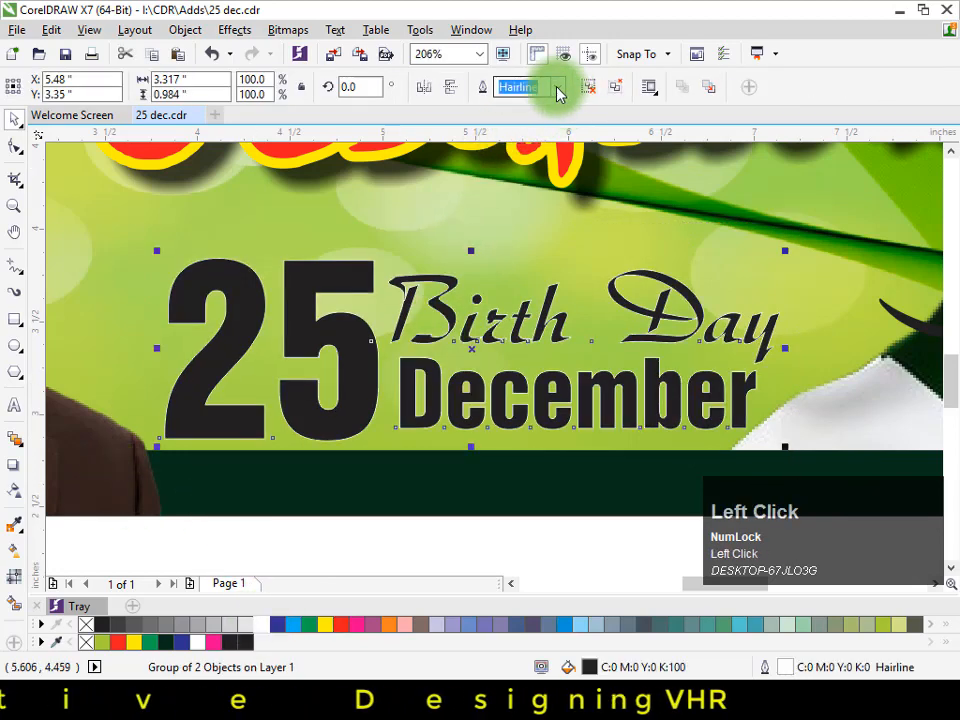
{"action": "left_click", "coordinate": [529, 218]}
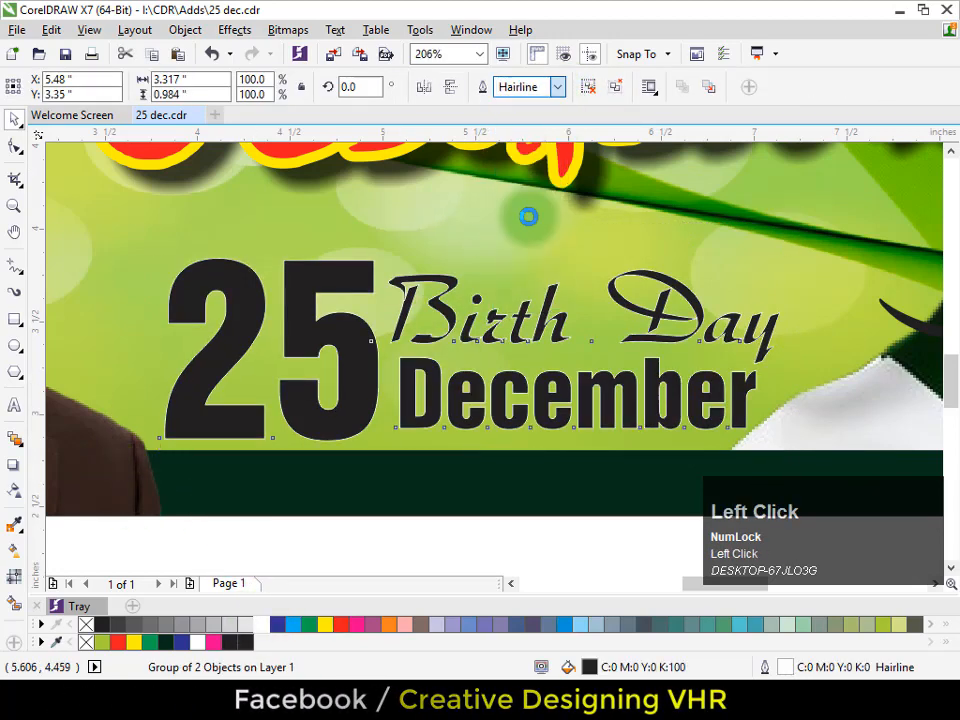
Step: Give the text group's outline rounded corners and round caps, behind the fill, scaled with the object and with overprint outline enabled
{"action": "key", "text": "F12"}
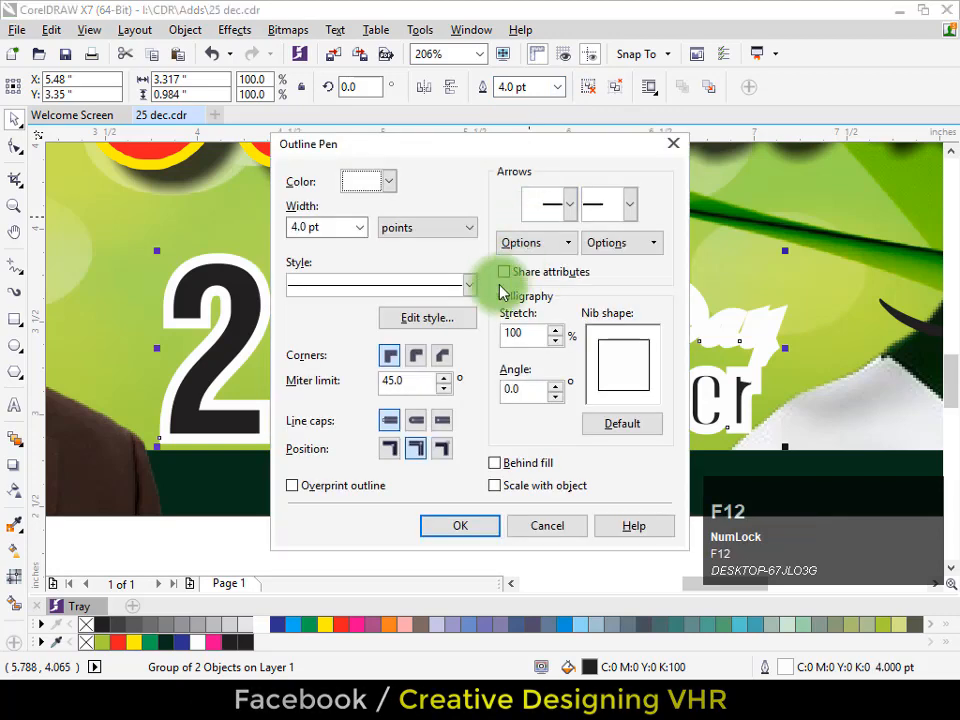
{"action": "left_click", "coordinate": [416, 355]}
{"action": "left_click", "coordinate": [416, 421]}
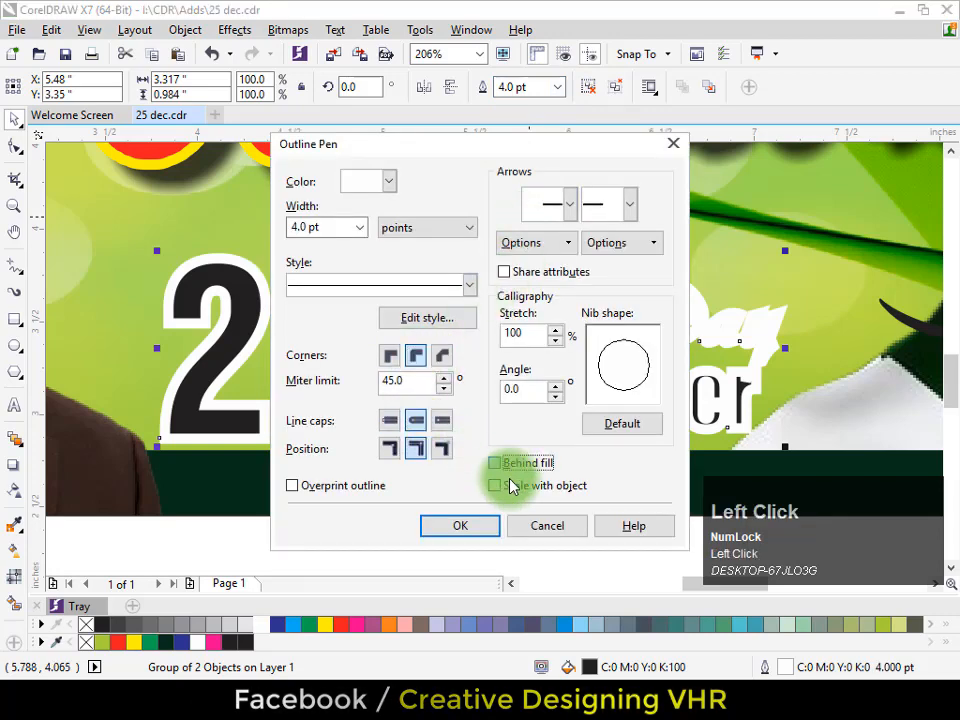
{"action": "left_click", "coordinate": [496, 486]}
{"action": "left_click", "coordinate": [362, 487]}
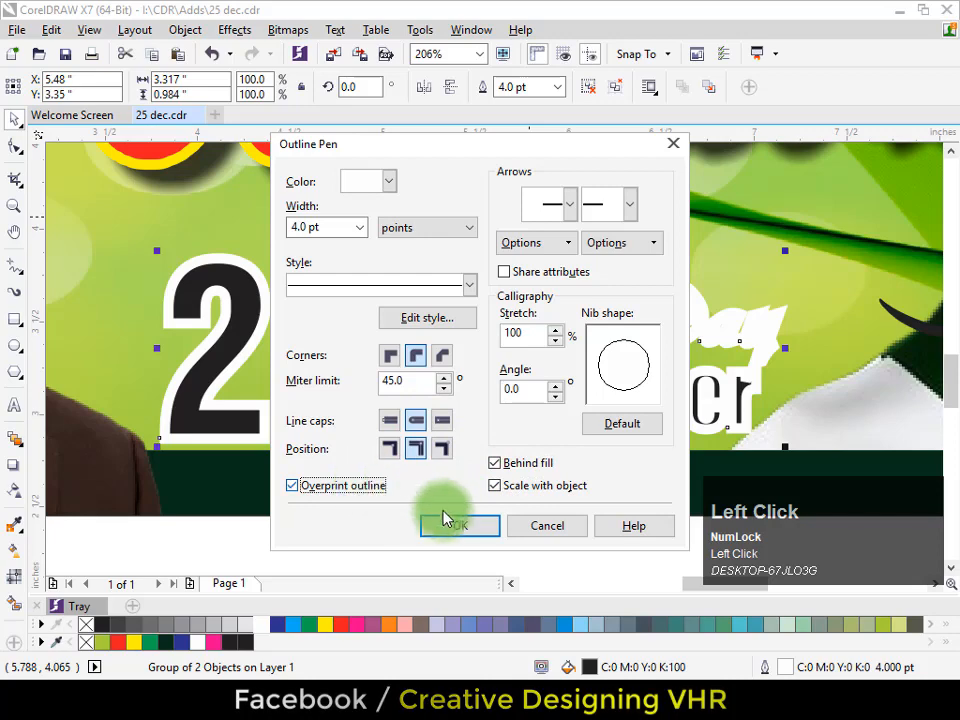
{"action": "left_click", "coordinate": [452, 525]}
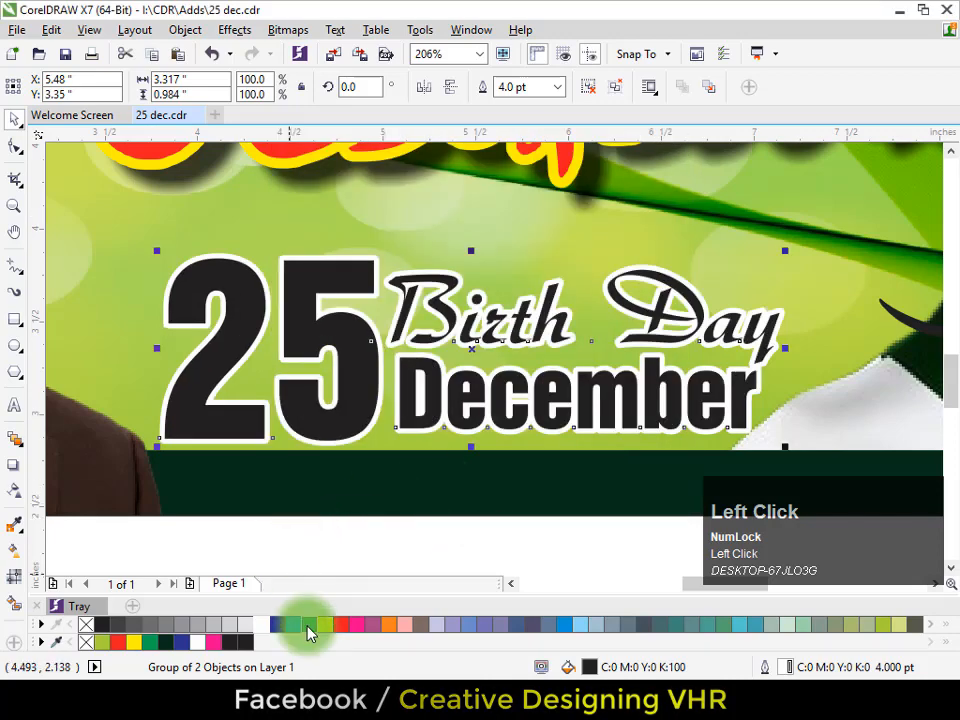
Step: Fill the whole date text with C:100 M:100 blue, and ungroup it after raising it to about Y 3.39 inches
{"action": "left_click", "coordinate": [275, 625]}
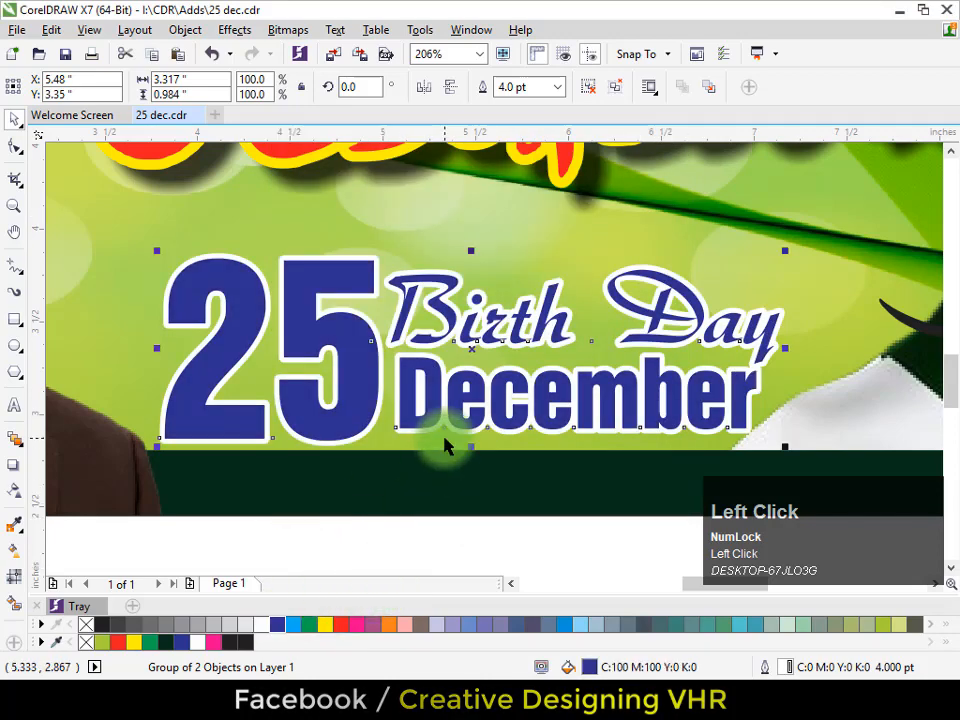
{"action": "left_click_drag", "start_coordinate": [437, 411], "coordinate": [437, 409]}
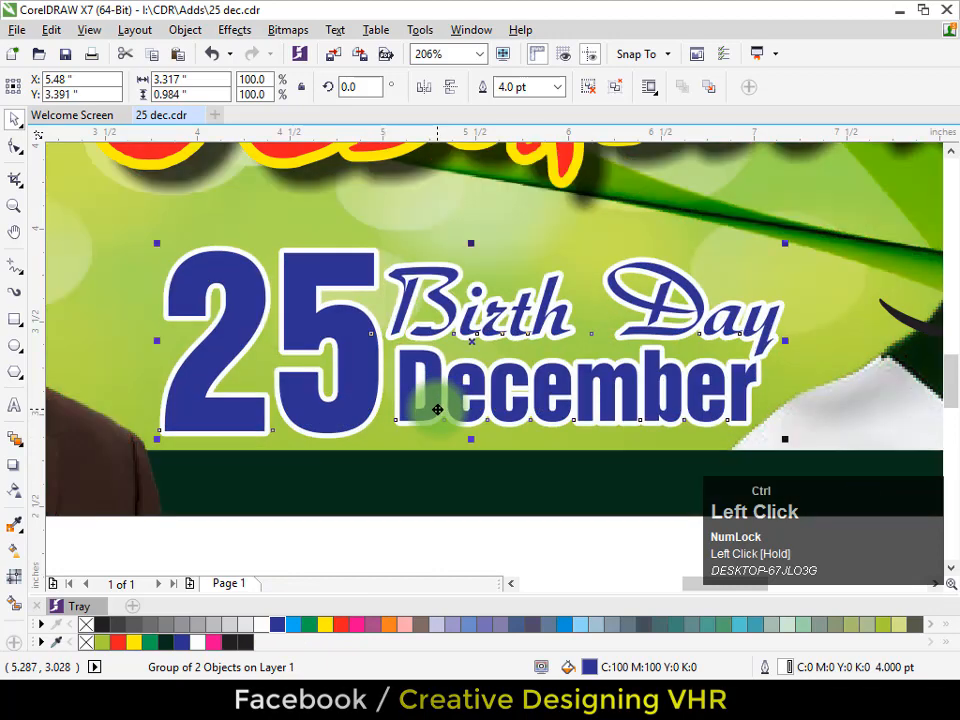
{"action": "key", "text": "ctrl+u"}
{"action": "key", "text": "Escape"}
Step: Apply a vertical fountain fill to the "25", running from dark blue at its base to light blue at its top
{"action": "left_click", "coordinate": [343, 414]}
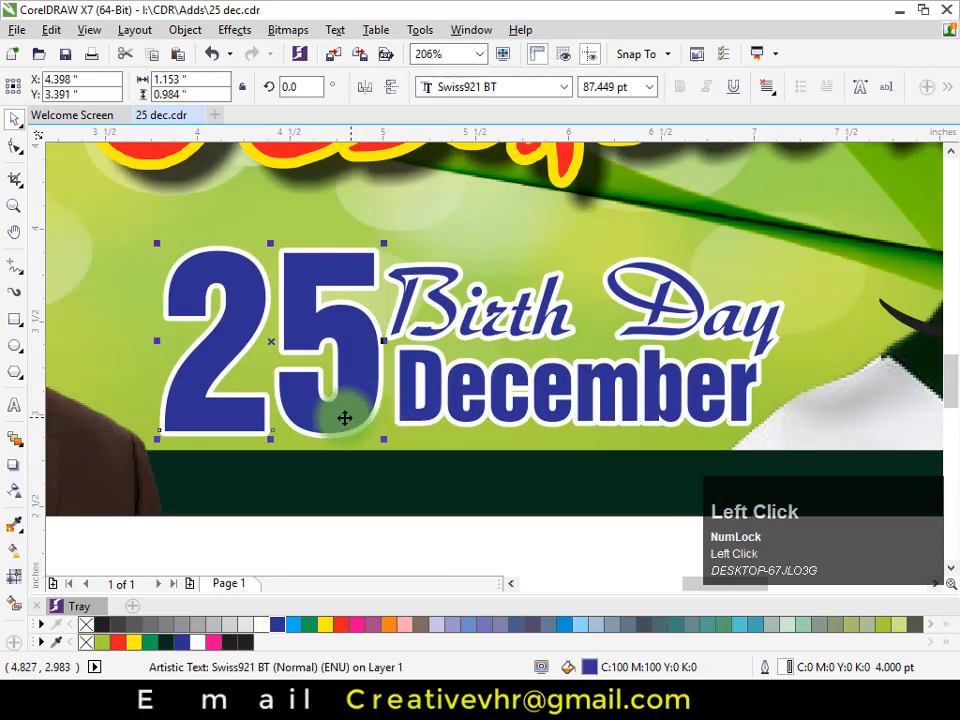
{"action": "left_click", "coordinate": [15, 555]}
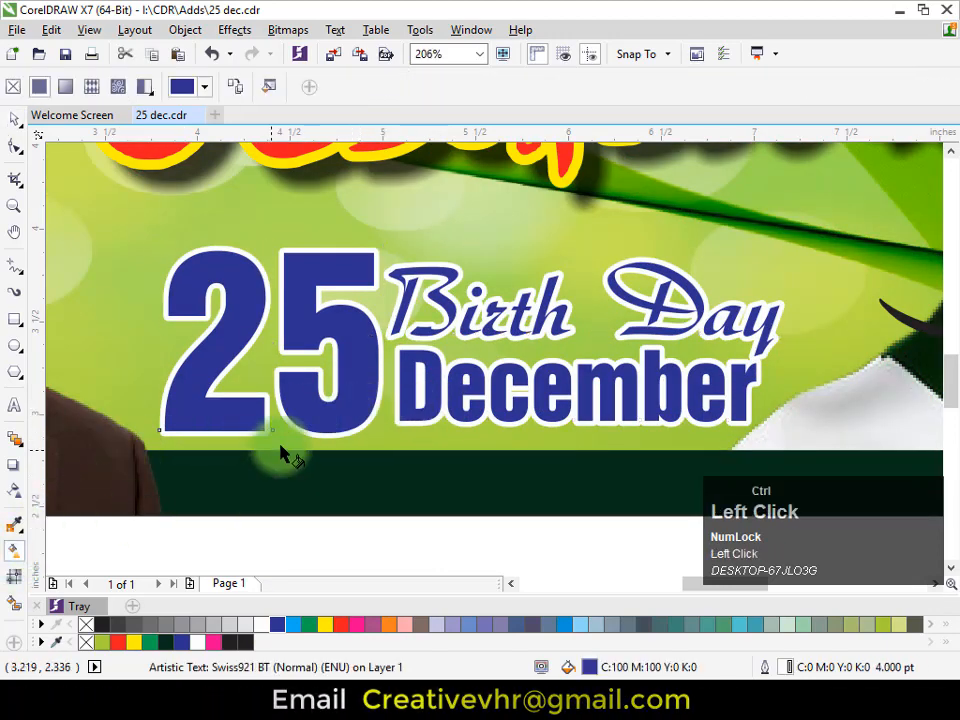
{"action": "left_click_drag", "start_coordinate": [308, 416], "coordinate": [312, 272]}
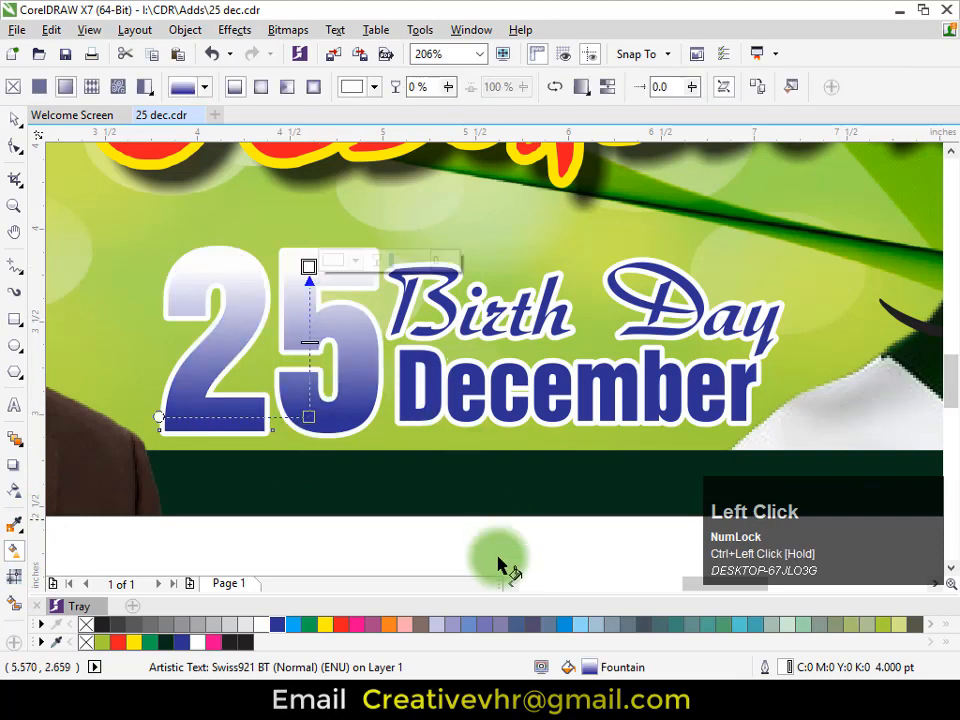
{"action": "left_click_drag", "start_coordinate": [297, 632], "coordinate": [311, 266]}
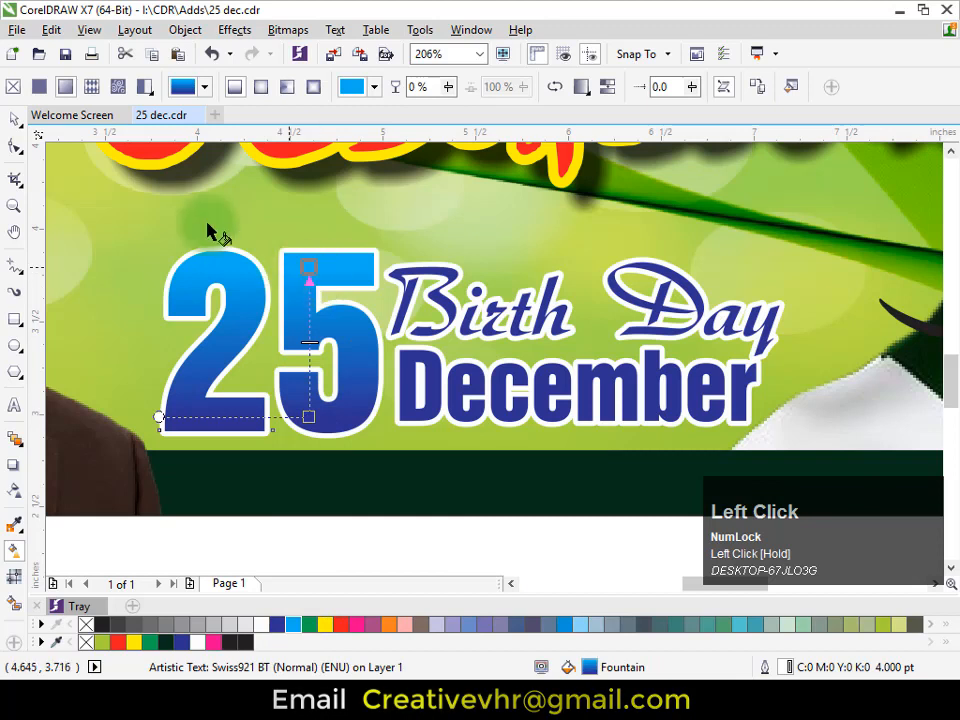
{"action": "left_click", "coordinate": [20, 121]}
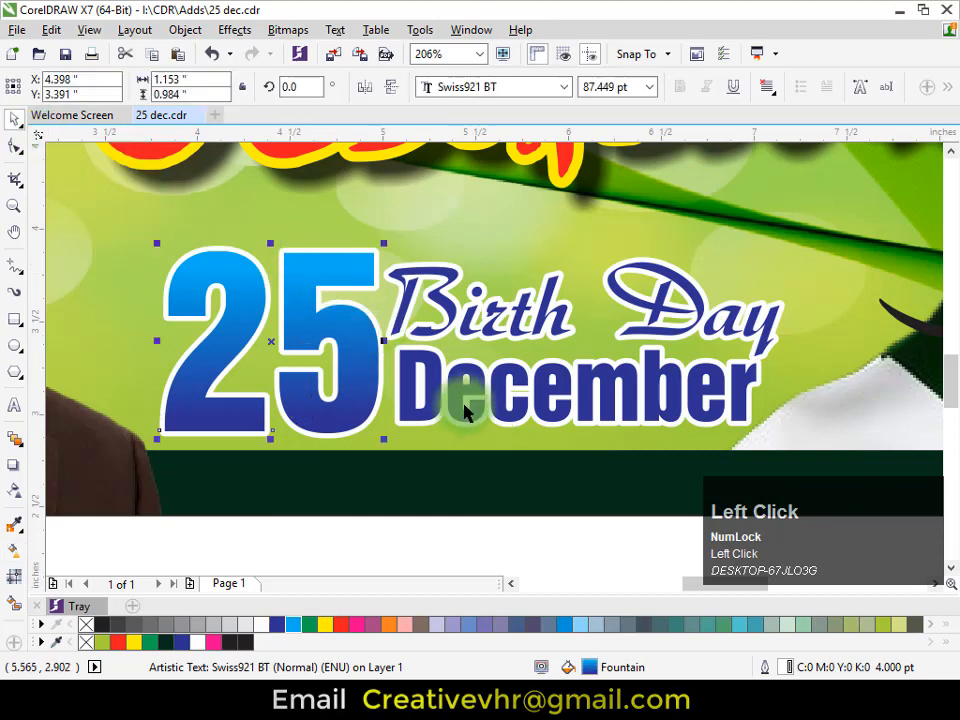
Step: Ungroup the "Birth Day December" text and copy the blue fountain fill of the "25" onto "December"
{"action": "left_click", "coordinate": [450, 398]}
{"action": "key", "text": "ctrl+u"}
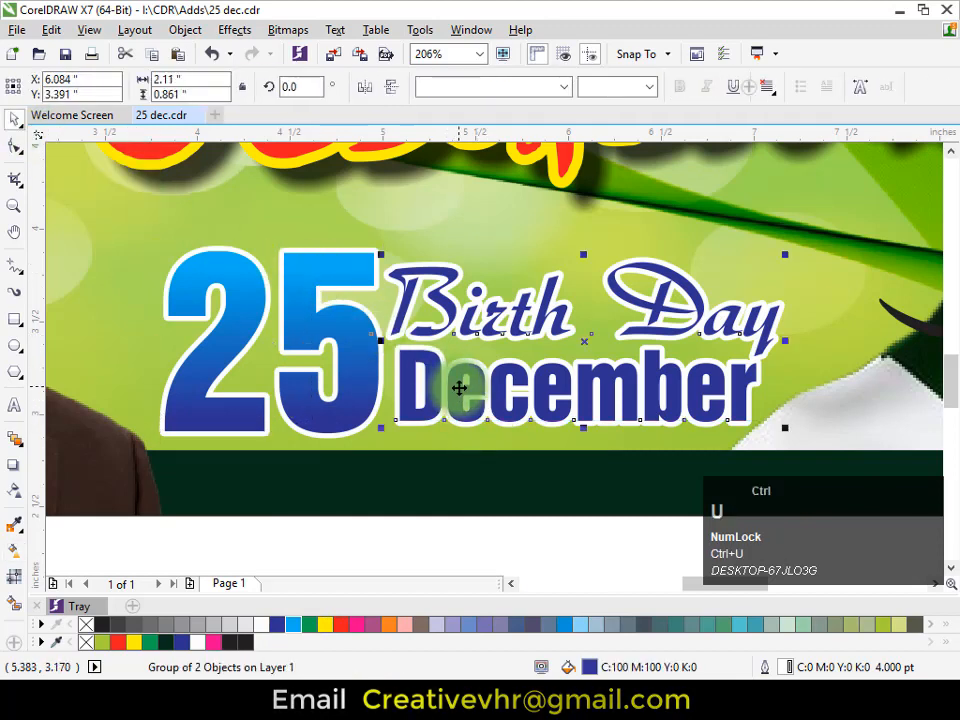
{"action": "left_click", "coordinate": [459, 387]}
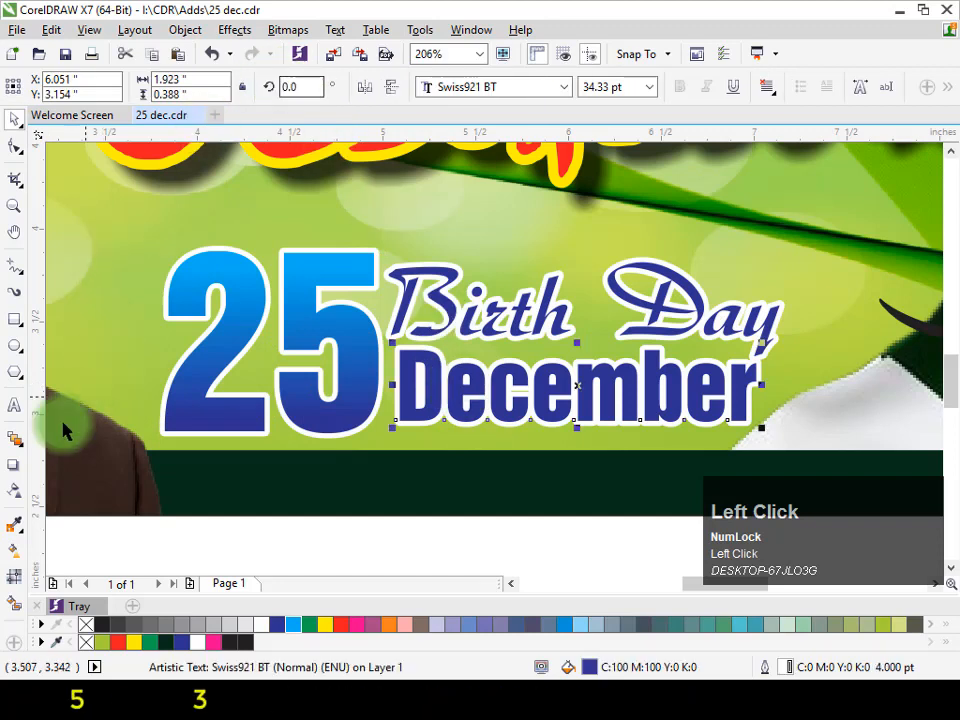
{"action": "left_click", "coordinate": [14, 550]}
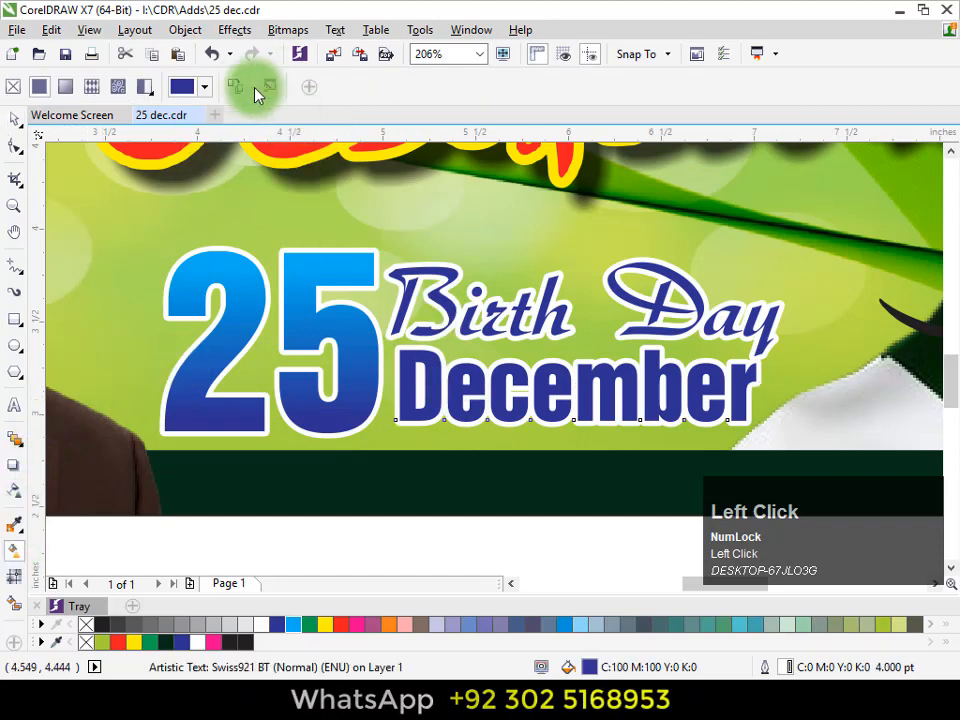
{"action": "left_click", "coordinate": [234, 85]}
{"action": "left_click", "coordinate": [294, 266]}
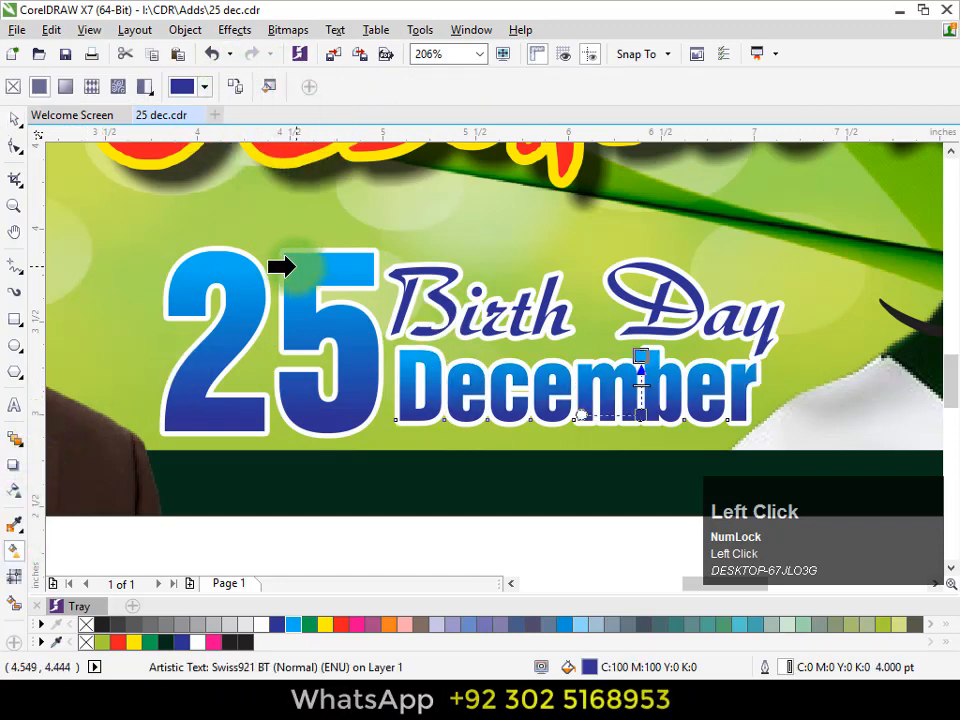
Step: Copy the fountain fill of the "25" onto "Birth Day" and recolour the gradient's upper end pink
{"action": "left_click", "coordinate": [449, 315]}
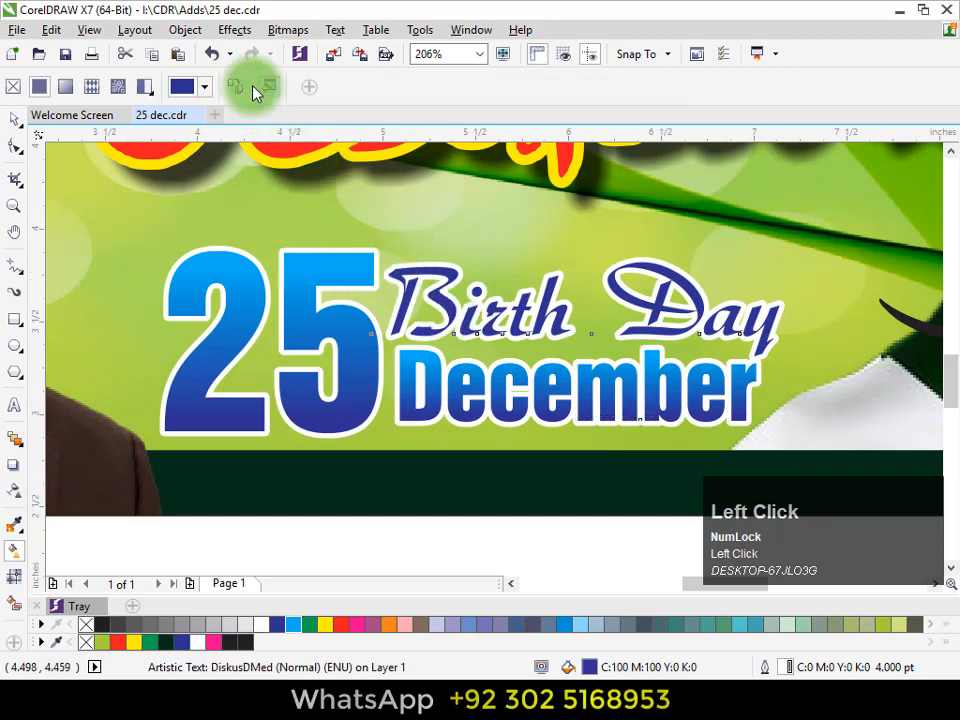
{"action": "left_click", "coordinate": [325, 265]}
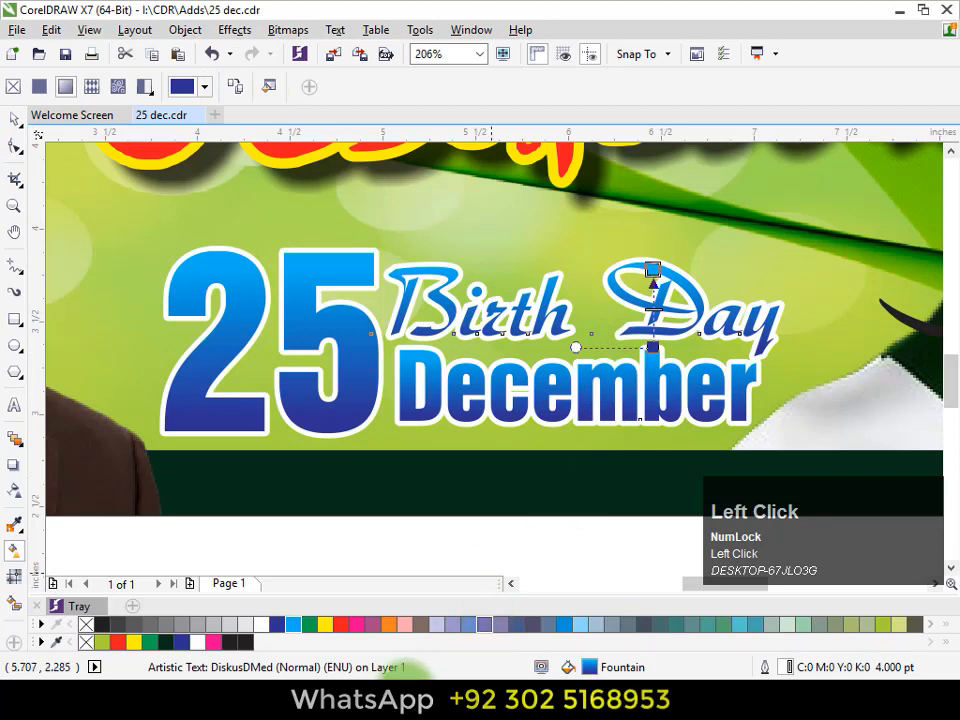
{"action": "left_click_drag", "start_coordinate": [361, 629], "coordinate": [624, 447]}
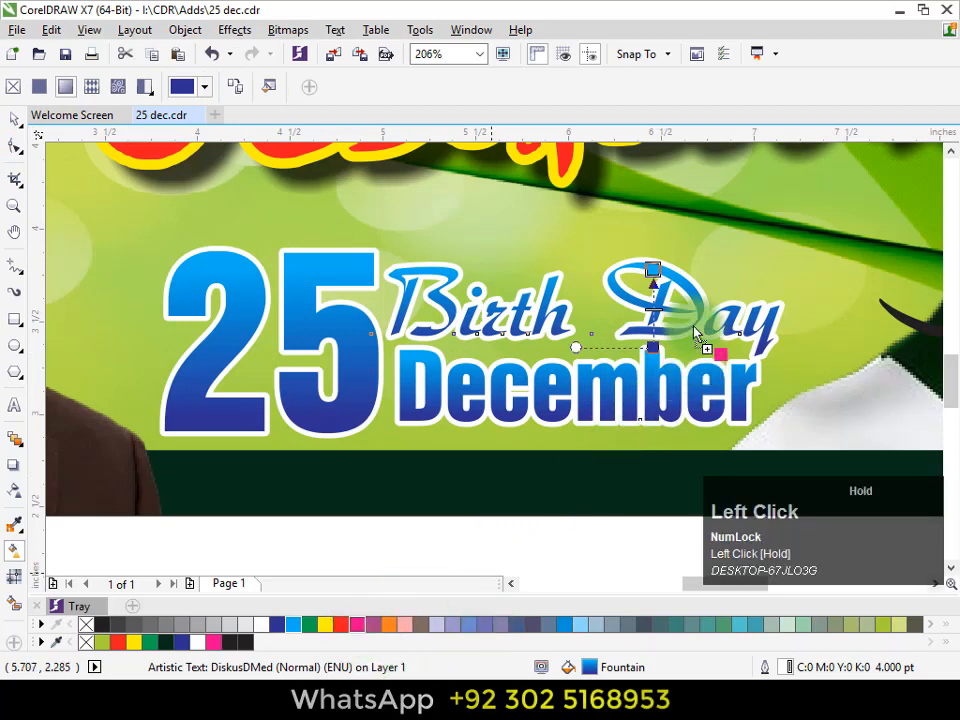
{"action": "left_click_drag", "start_coordinate": [655, 280], "coordinate": [654, 276]}
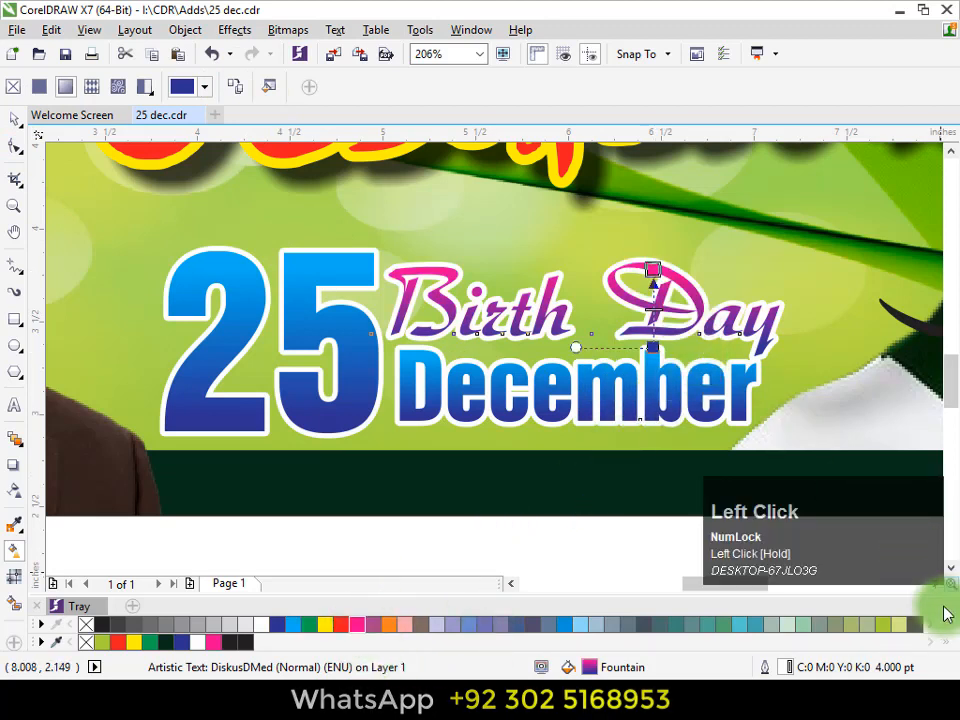
Step: Try a purple base colour in the "Birth Day" gradient and undo it
{"action": "left_click", "coordinate": [948, 637]}
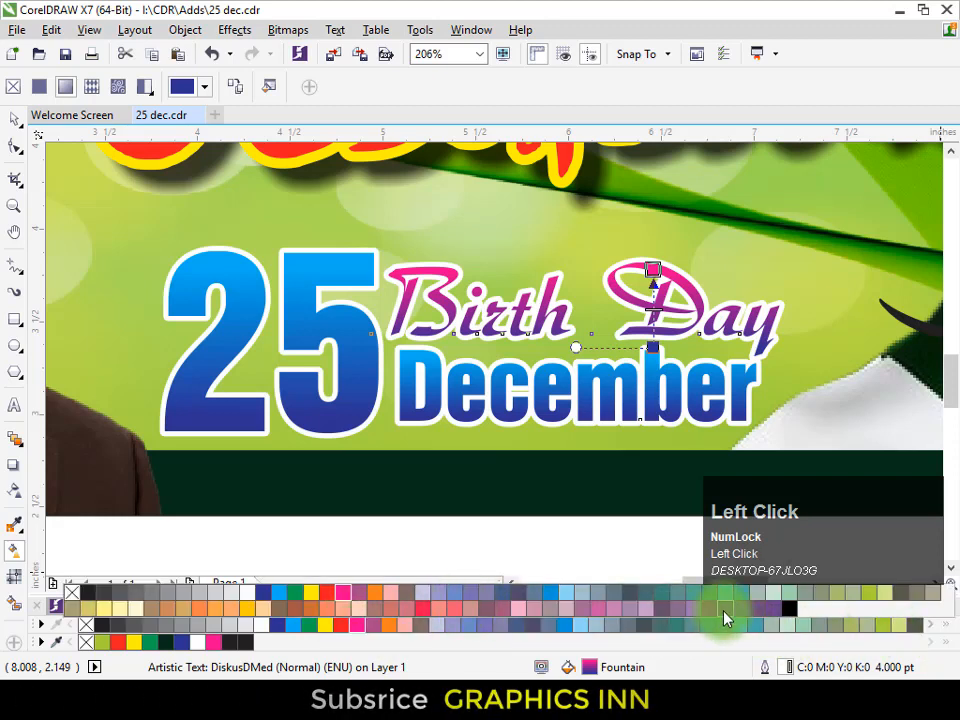
{"action": "mouse_move", "coordinate": [708, 617]}
{"action": "left_mouse_down"}
{"action": "mouse_move", "coordinate": [643, 435]}
{"action": "mouse_move", "coordinate": [637, 368]}
{"action": "mouse_move", "coordinate": [651, 345]}
{"action": "left_mouse_up"}
{"action": "left_click", "coordinate": [555, 437]}
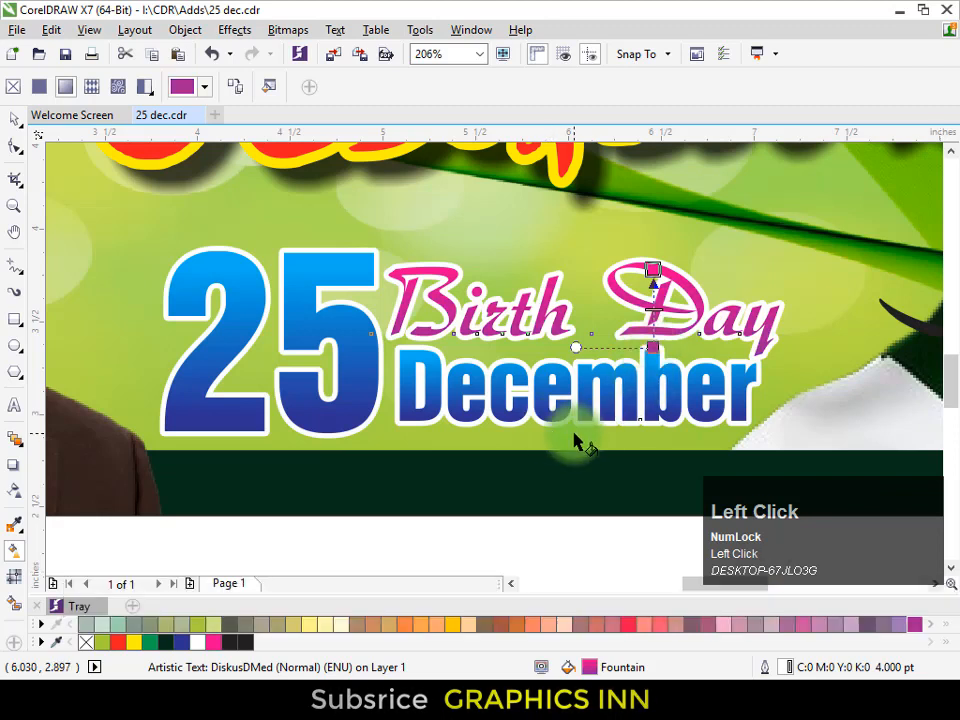
{"action": "key", "text": "ctrl+z"}
Step: Group "25", "Birth Day" and "December" and move the group to about X 5.41, Y 3.37 inches
{"action": "left_click", "coordinate": [15, 121]}
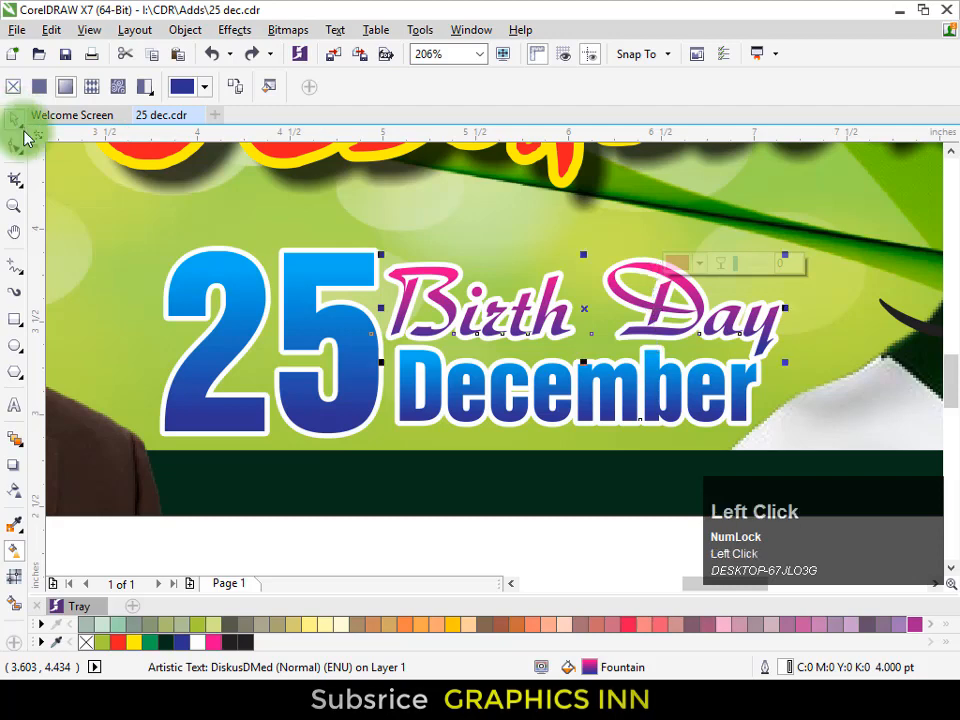
{"action": "left_click", "coordinate": [274, 537]}
{"action": "key", "text": "F4"}
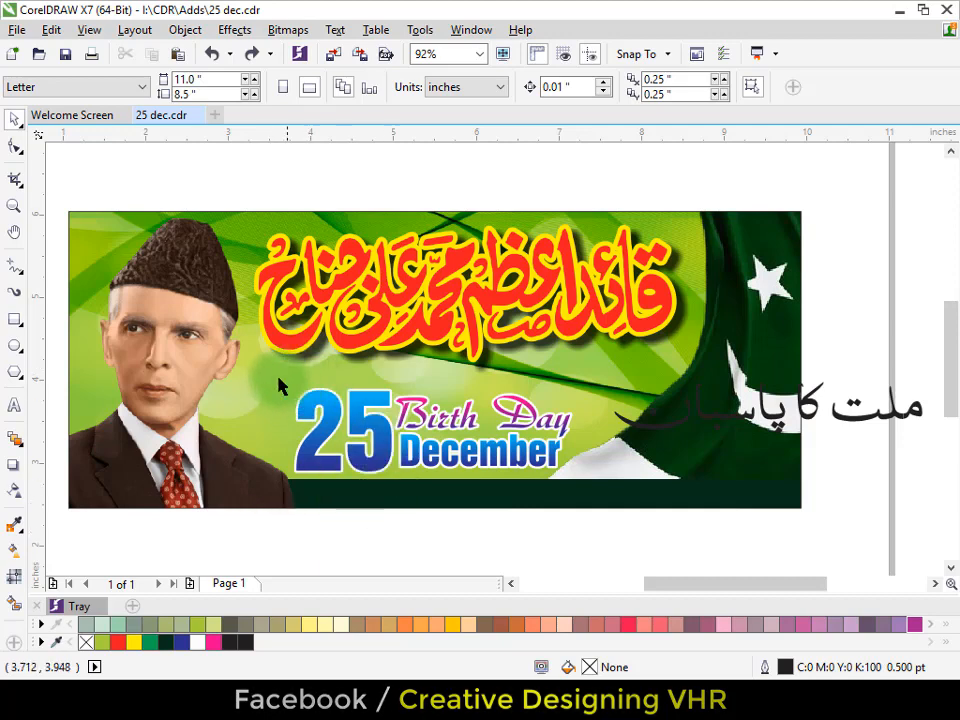
{"action": "left_click_drag", "start_coordinate": [257, 364], "coordinate": [589, 495]}
{"action": "key", "text": "ctrl+g"}
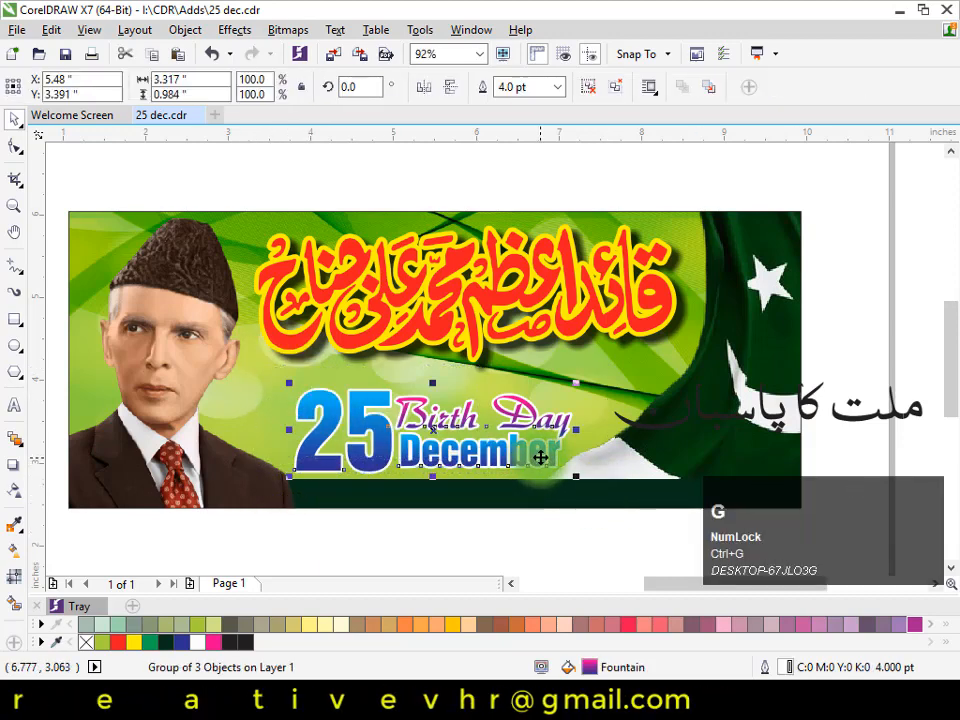
{"action": "left_click_drag", "start_coordinate": [540, 457], "coordinate": [526, 459]}
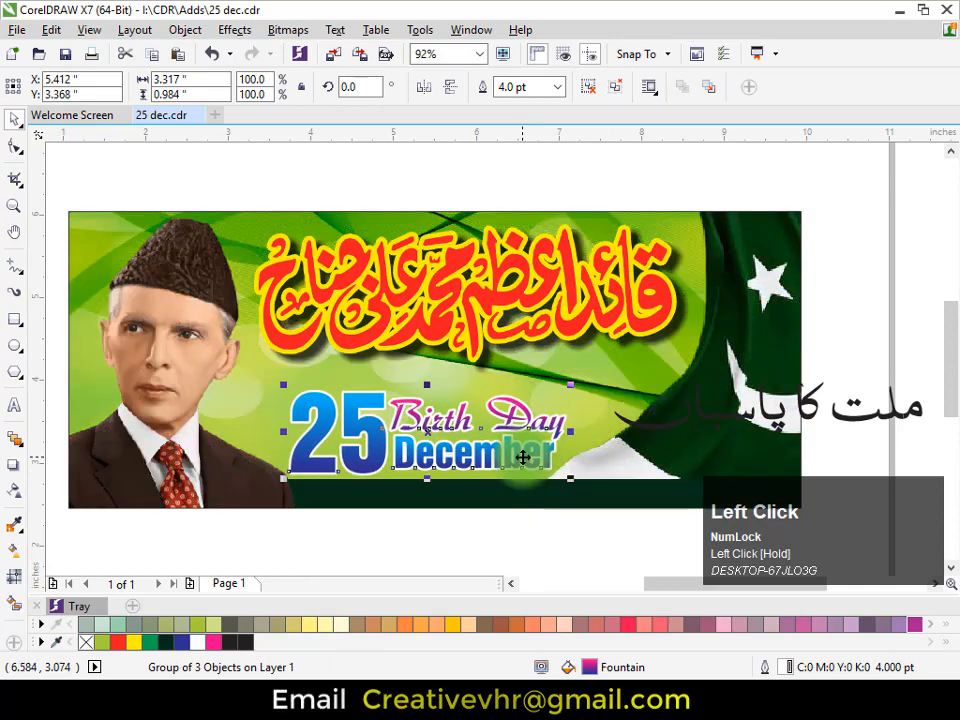
Step: Place the black Urdu tagline beneath the Urdu title at about X 6.74, Y 4.11 inches, scaled to about 31.7 pt
{"action": "left_click", "coordinate": [723, 411]}
{"action": "left_click_drag", "start_coordinate": [726, 418], "coordinate": [195, 367]}
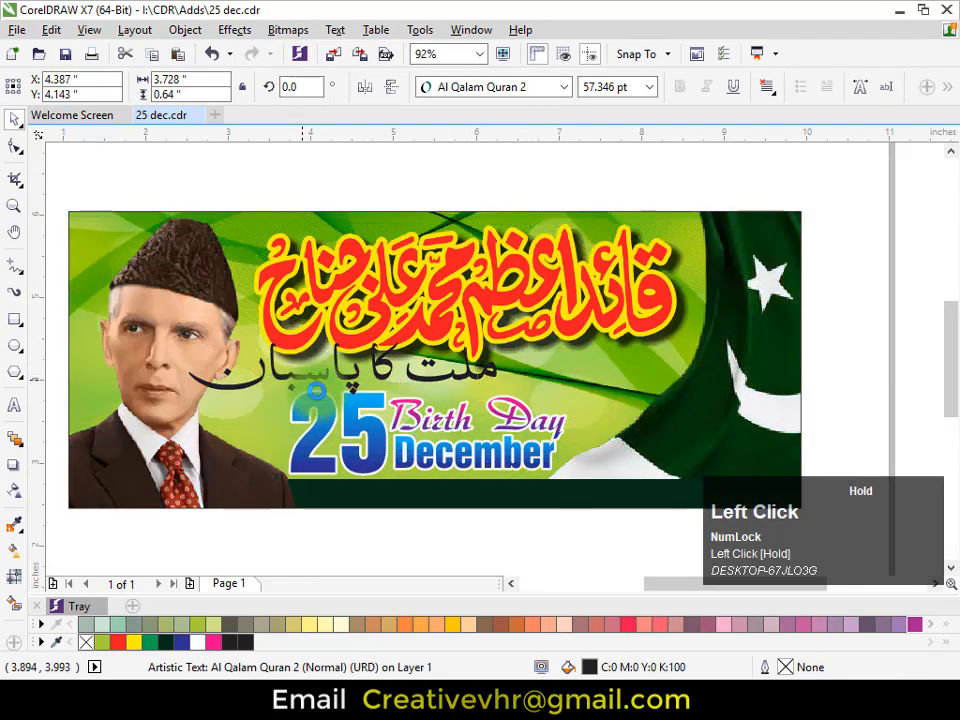
{"action": "left_click_drag", "start_coordinate": [501, 404], "coordinate": [410, 403]}
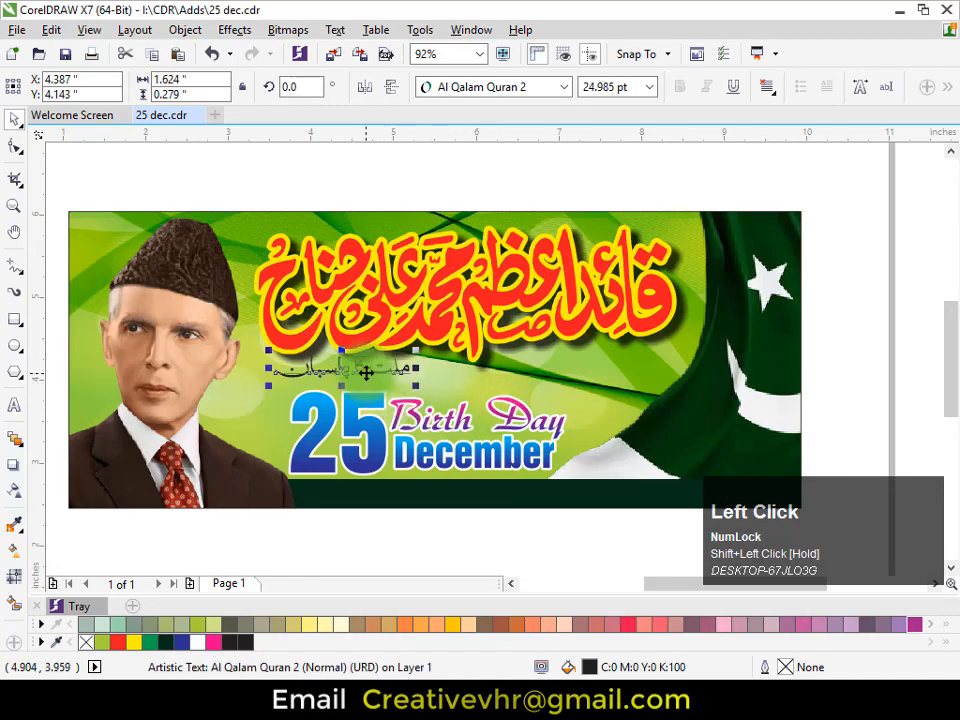
{"action": "left_click_drag", "start_coordinate": [368, 368], "coordinate": [598, 372]}
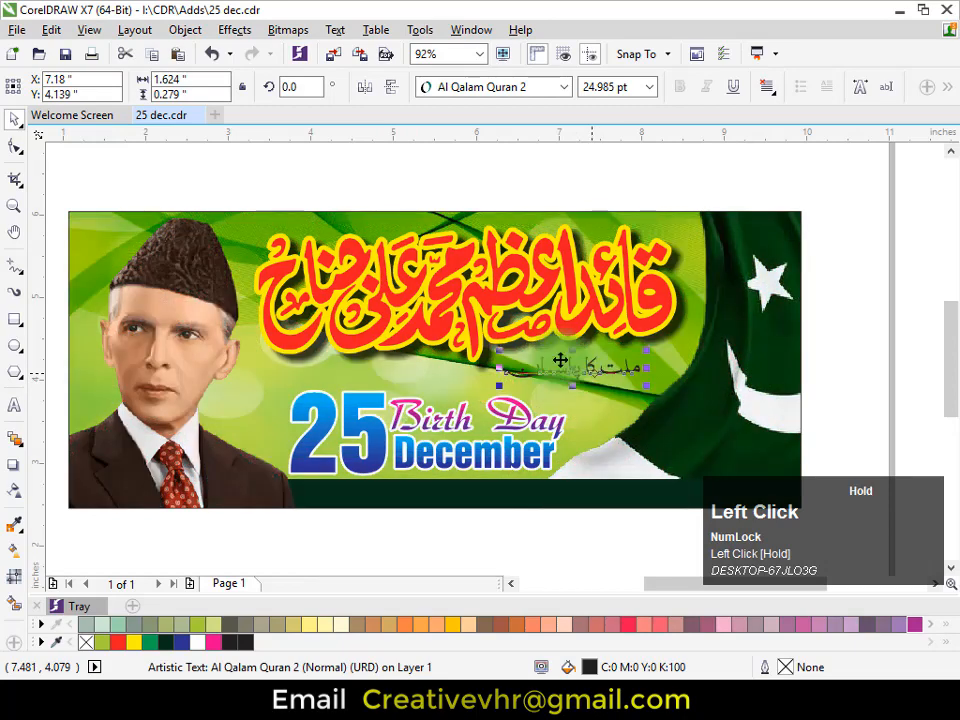
{"action": "key", "text": "F2"}
{"action": "left_click_drag", "start_coordinate": [413, 347], "coordinate": [864, 481]}
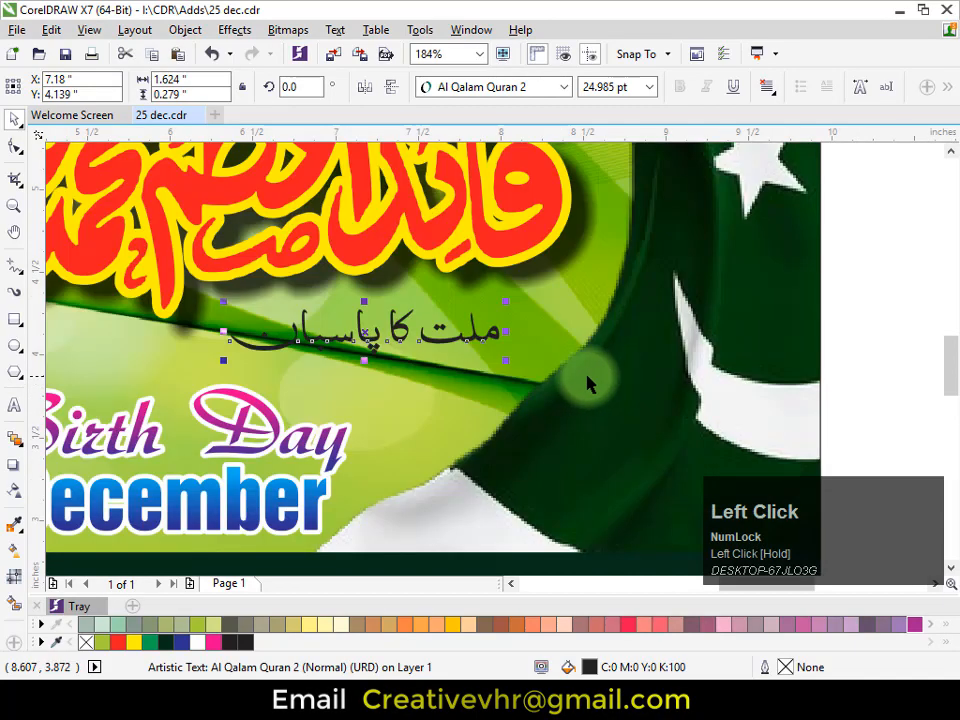
{"action": "left_click_drag", "start_coordinate": [506, 366], "coordinate": [455, 348]}
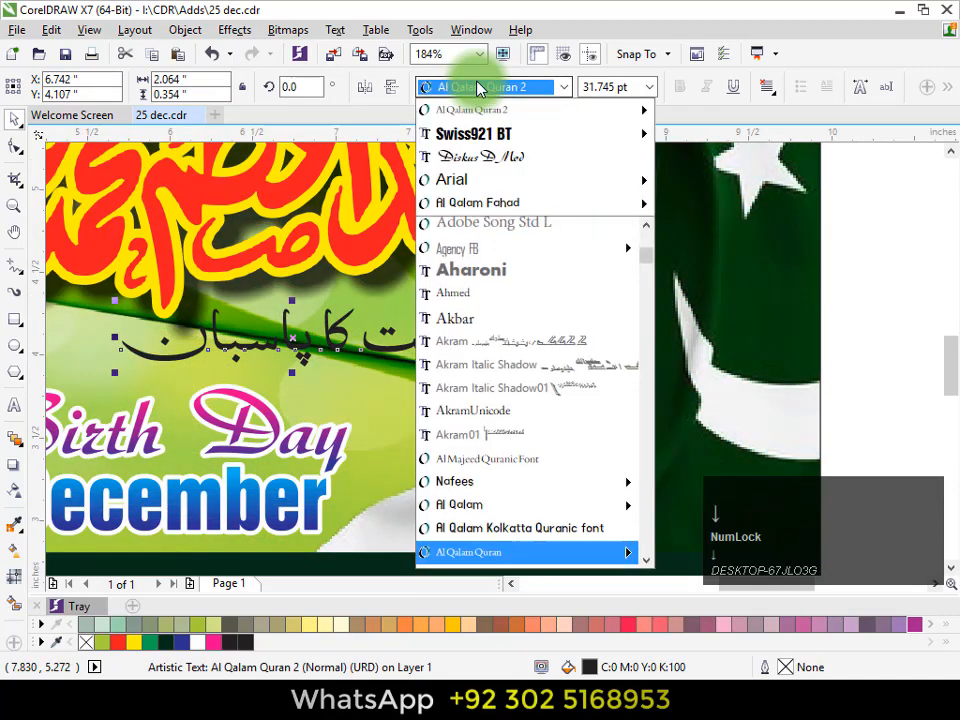
Step: Preview the fonts from Al Qalam Quran Majeed to Albertus on the tagline and try applying Alamat
{"action": "key", "text": "Down"}
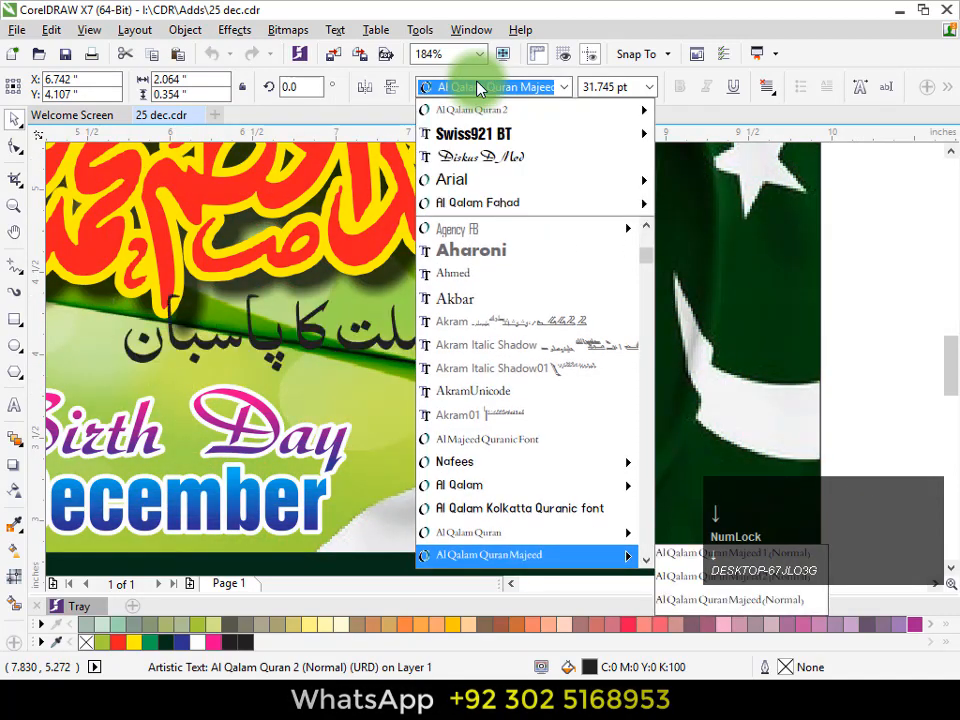
{"action": "key", "text": "Down"}
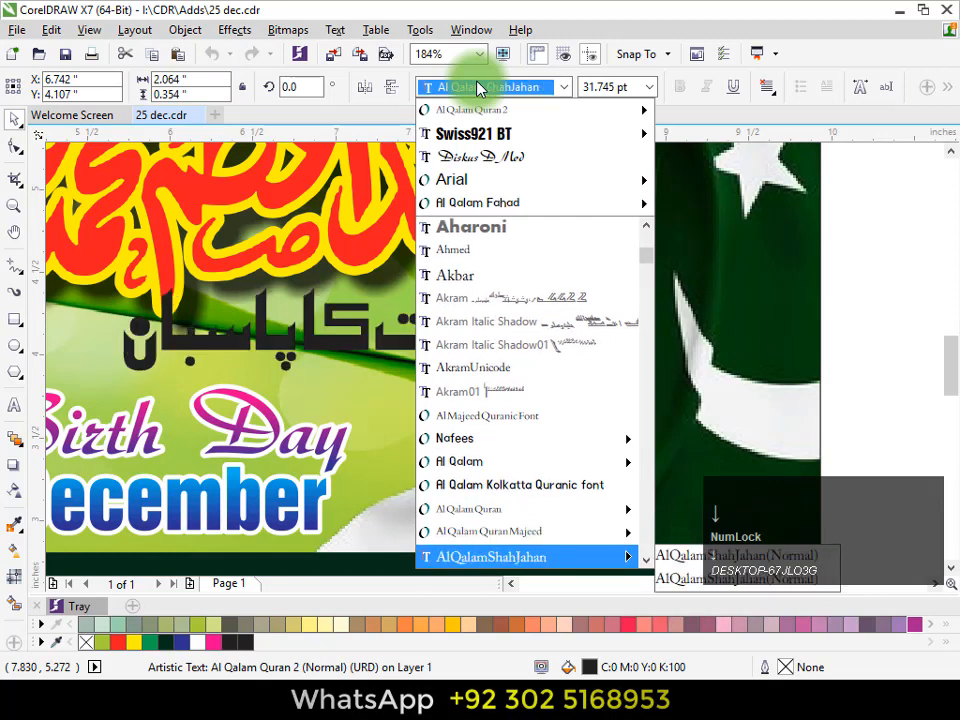
{"action": "key", "text": "Down"}
{"action": "key", "text": "Down"}
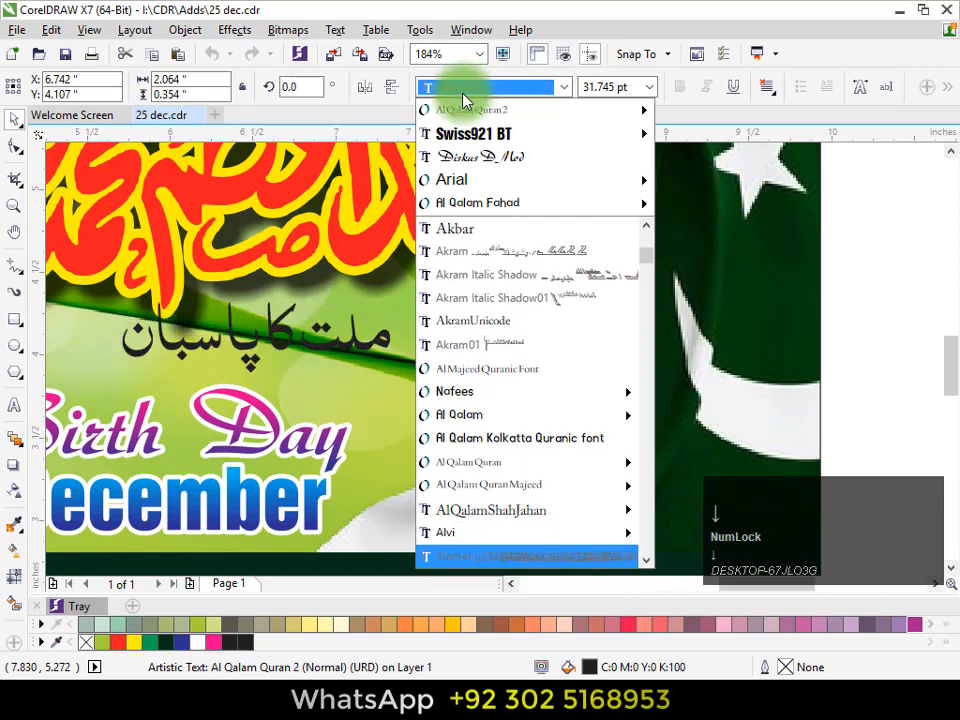
{"action": "key", "text": "Down"}
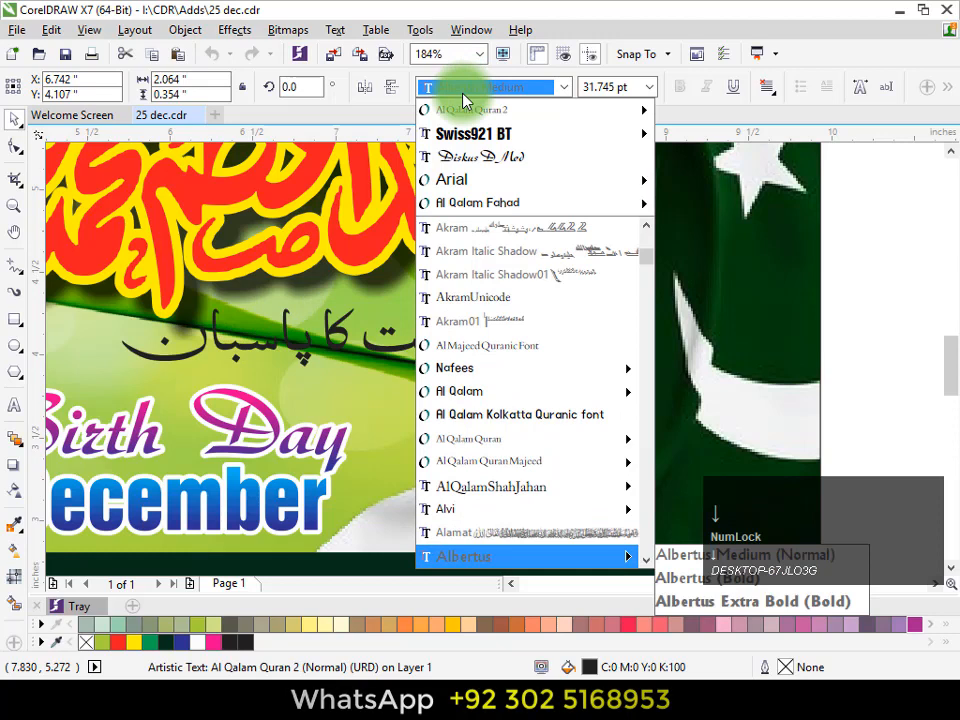
{"action": "key", "text": "Return"}
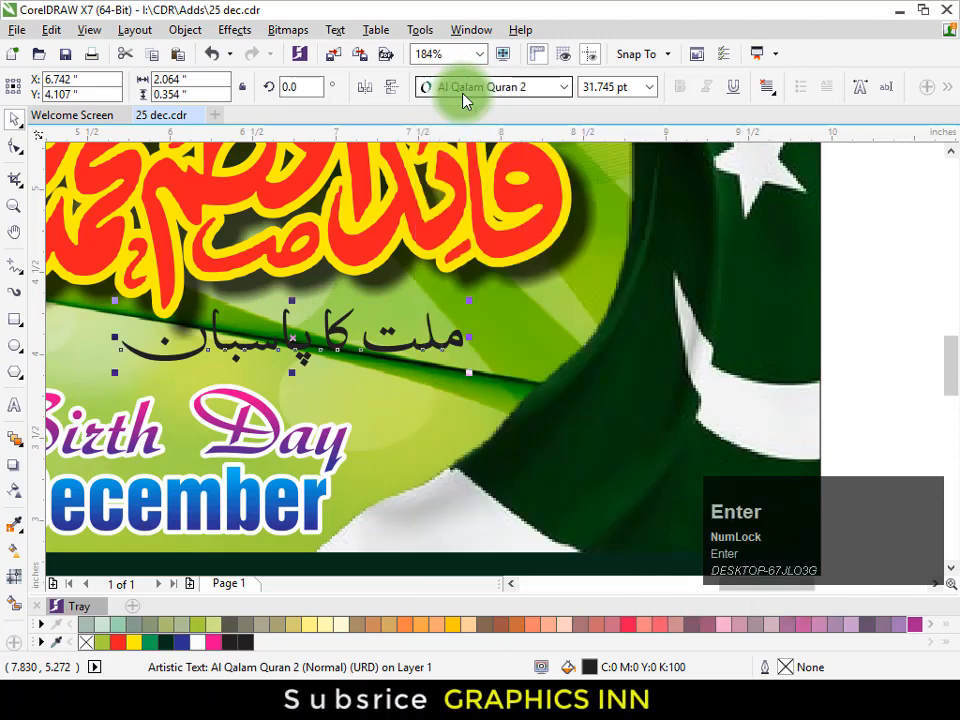
Step: Set the tagline's font to Al Qalam 1 and enlarge it to about 36.9 pt, centred near X 7.25, Y 4.06 inches
{"action": "left_click", "coordinate": [464, 96]}
{"action": "key", "text": "Up"}
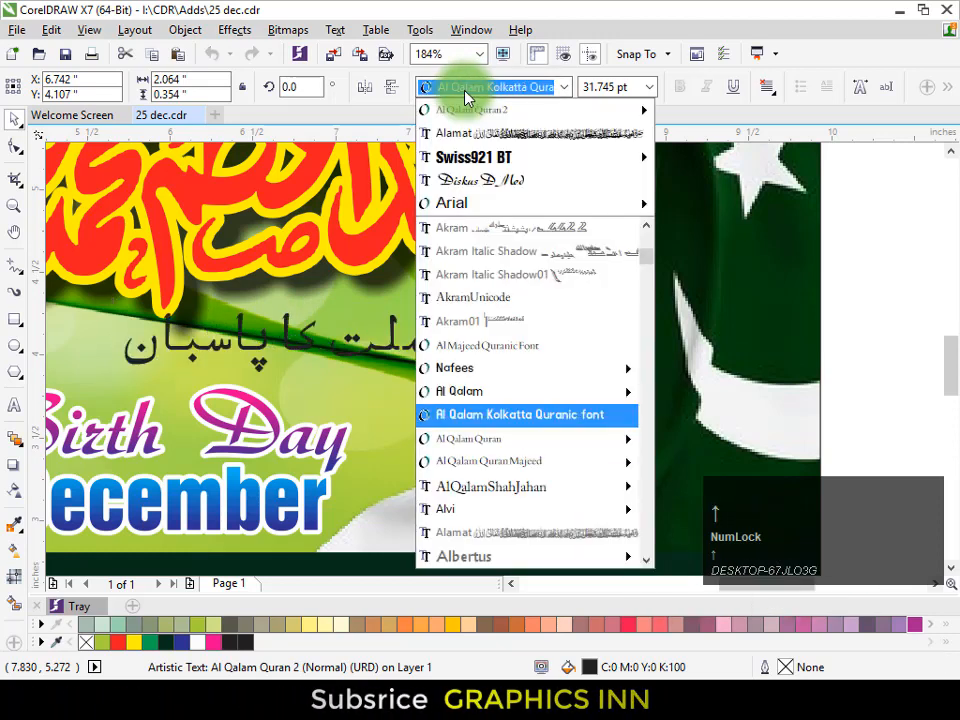
{"action": "key", "text": "Up"}
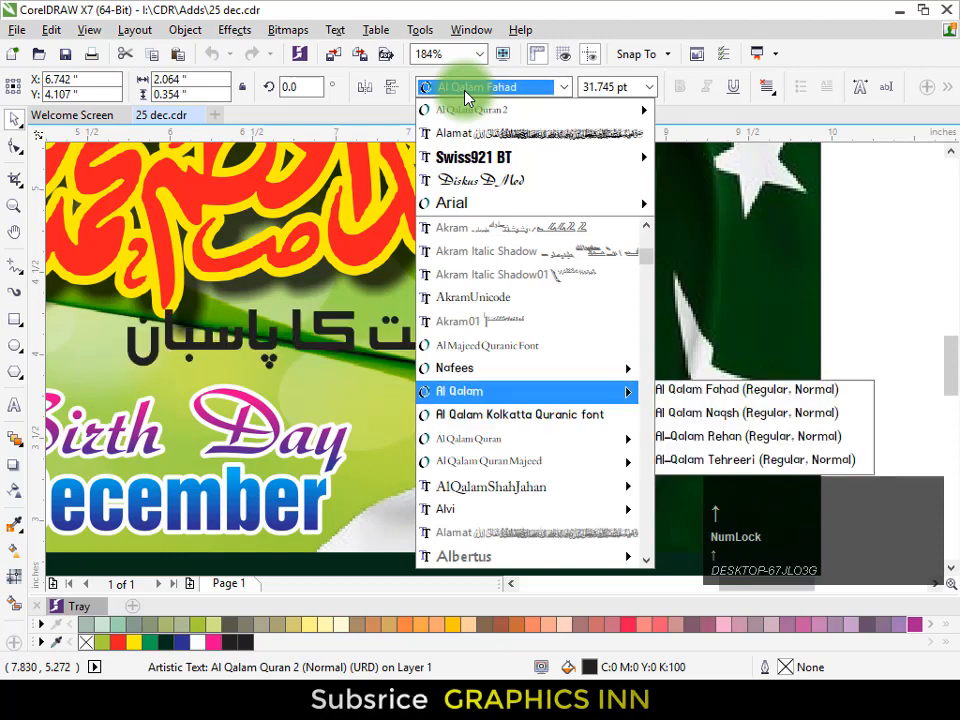
{"action": "key", "text": "Up"}
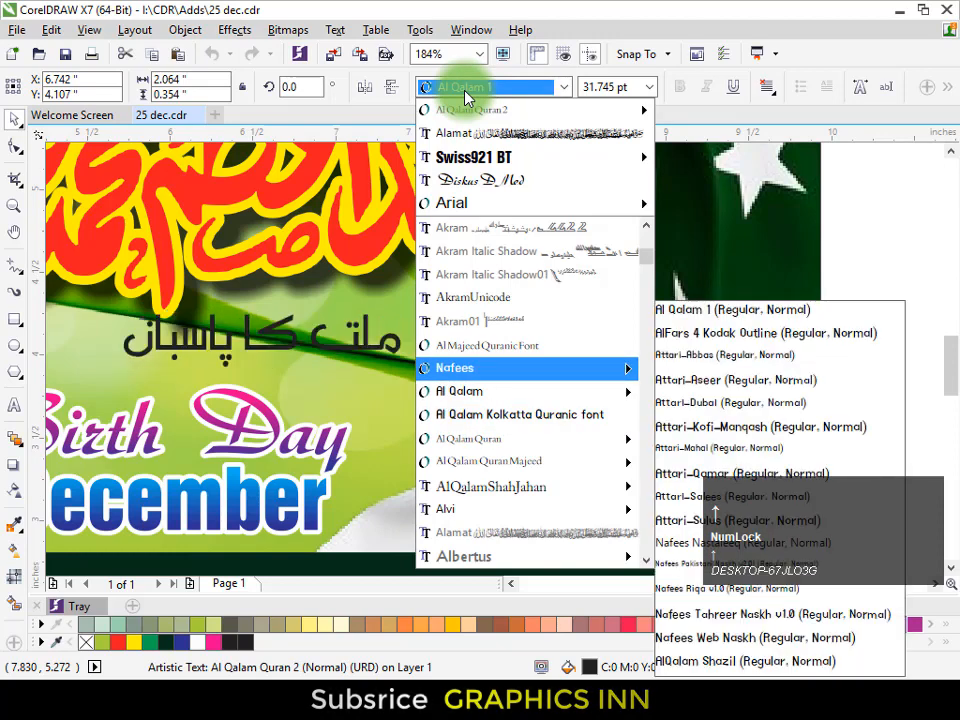
{"action": "key", "text": "Return"}
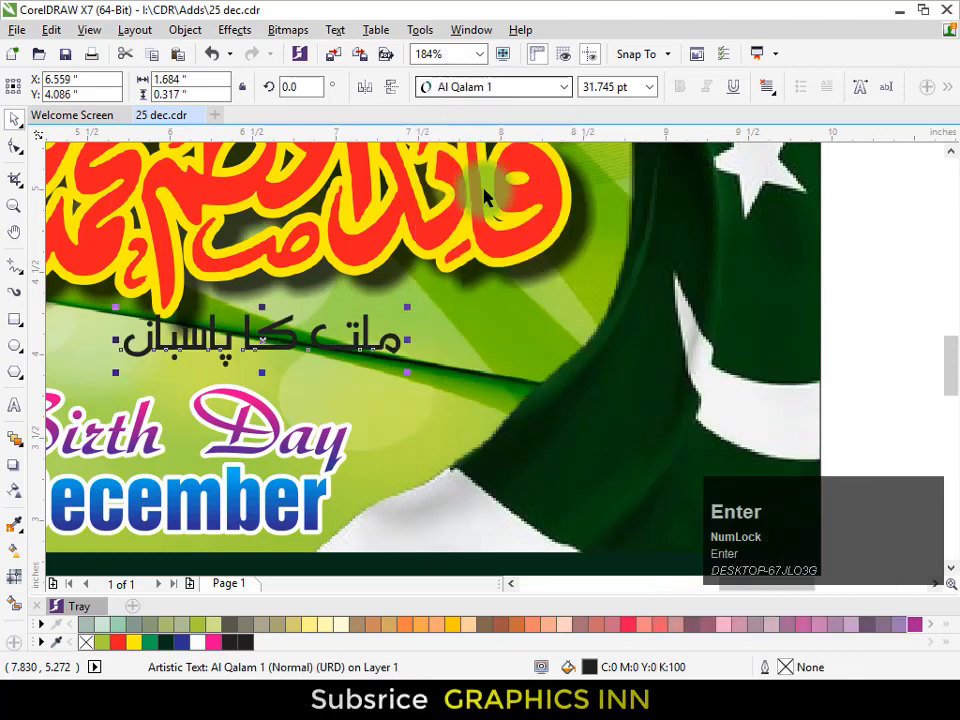
{"action": "left_click_drag", "start_coordinate": [384, 343], "coordinate": [512, 388]}
{"action": "left_click_drag", "start_coordinate": [489, 350], "coordinate": [494, 350]}
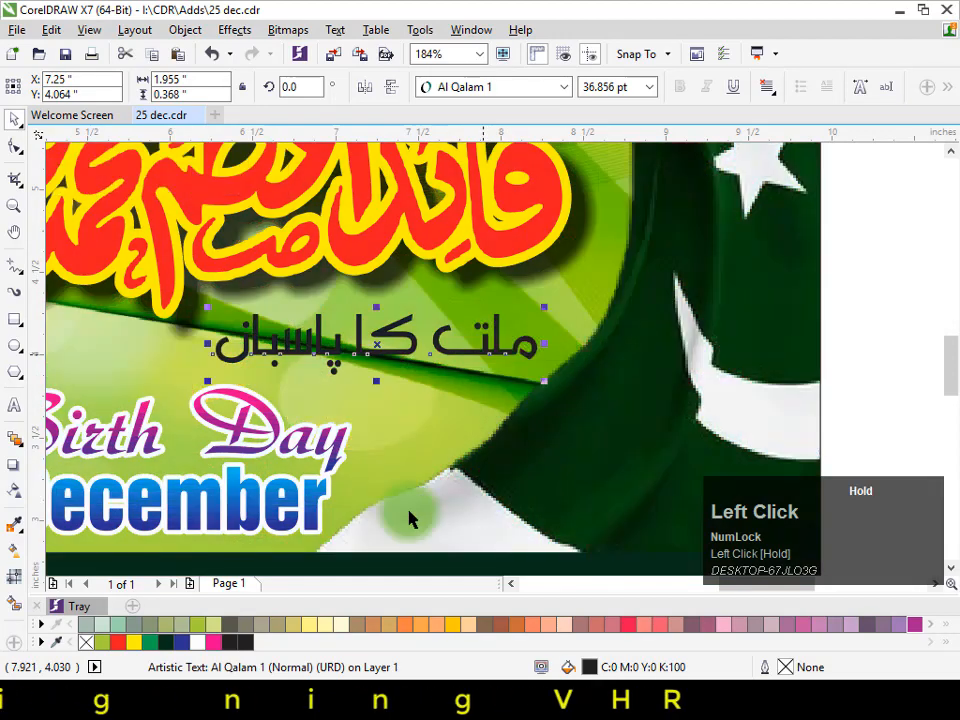
Step: Give the tagline a white 4 pt outline with rounded corners and round caps, behind the fill and scaled with the object
{"action": "right_click", "coordinate": [199, 643]}
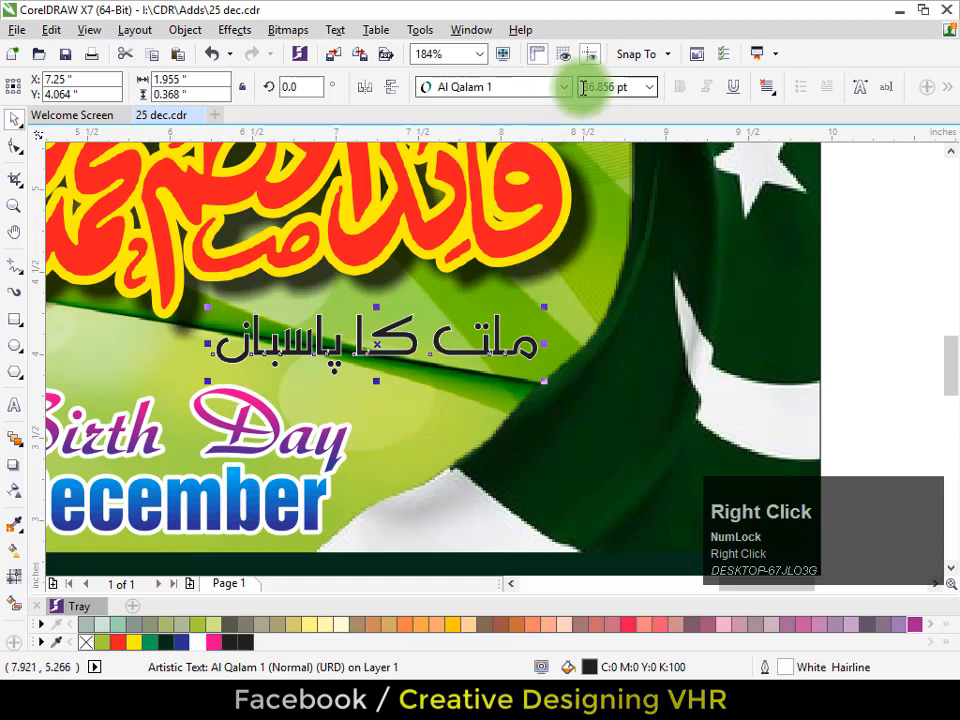
{"action": "key", "text": "F12"}
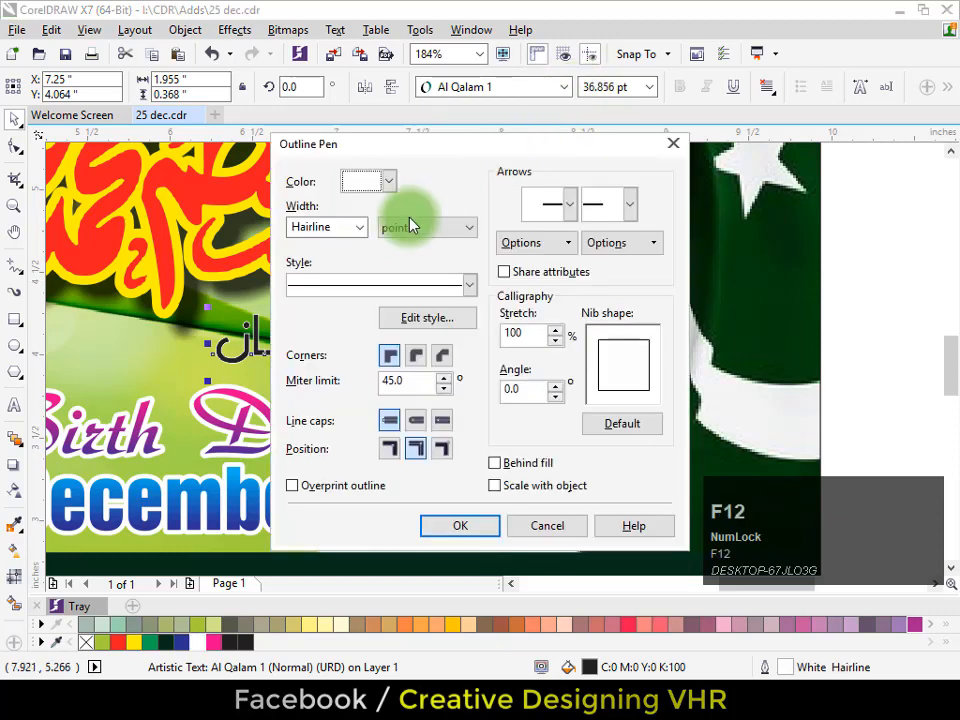
{"action": "left_click", "coordinate": [362, 228]}
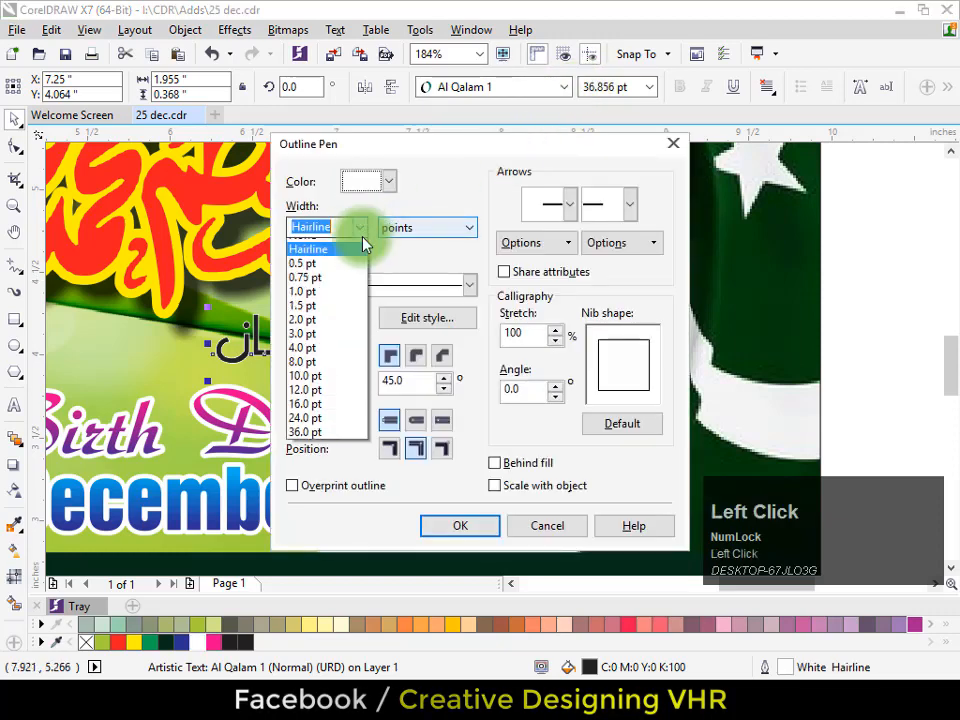
{"action": "left_click", "coordinate": [330, 358]}
{"action": "left_click", "coordinate": [415, 355]}
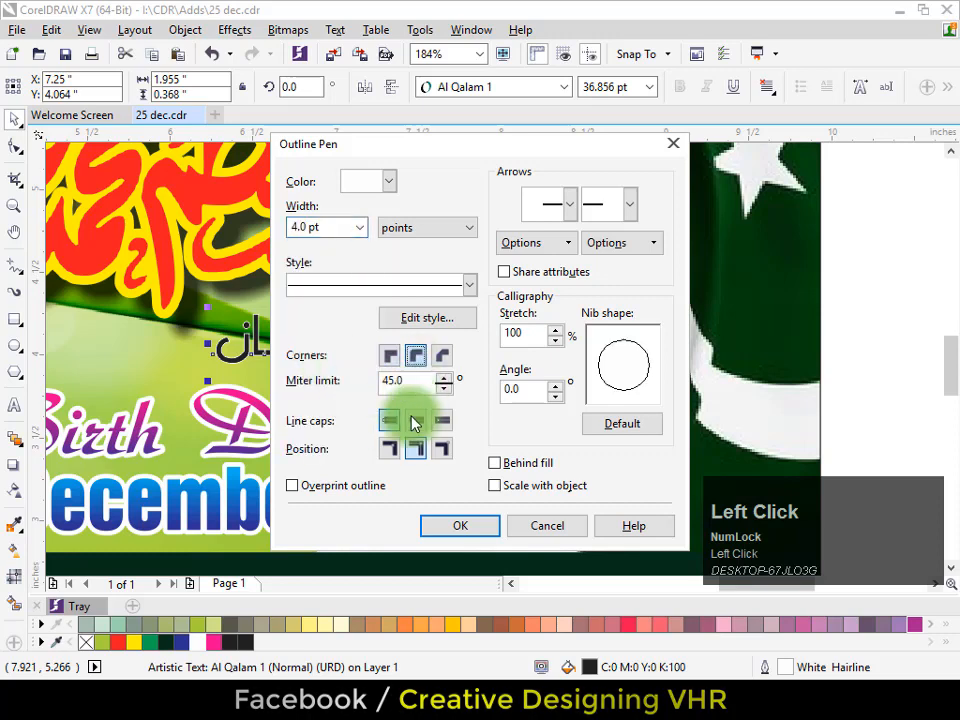
{"action": "left_click", "coordinate": [495, 463]}
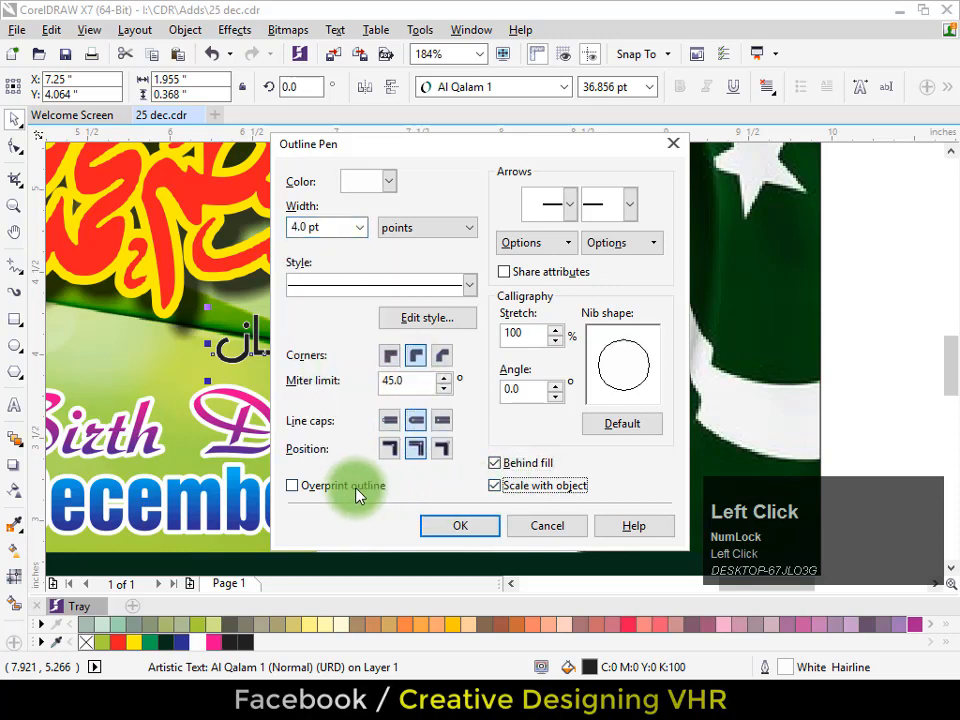
{"action": "left_click", "coordinate": [440, 525]}
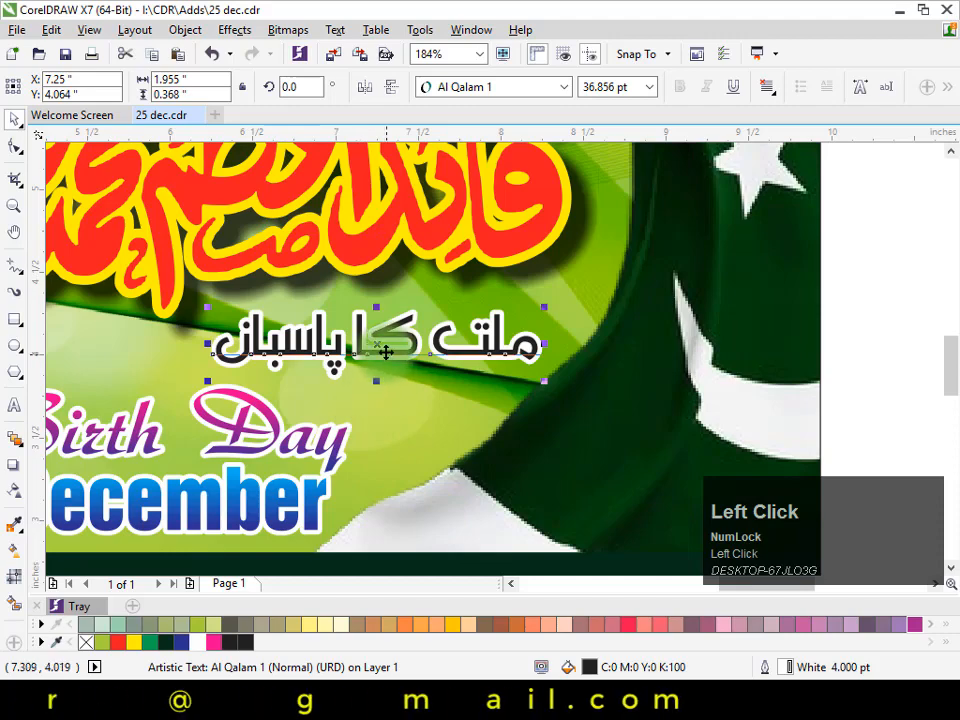
Step: Move the Urdu tagline up to Y 4.09 inches and fill it with pinkish red C0 M100 Y60 K0
{"action": "mouse_move", "coordinate": [385, 348]}
{"action": "left_mouse_down"}
{"action": "mouse_move", "coordinate": [386, 339]}
{"action": "mouse_move", "coordinate": [386, 350]}
{"action": "left_mouse_up"}
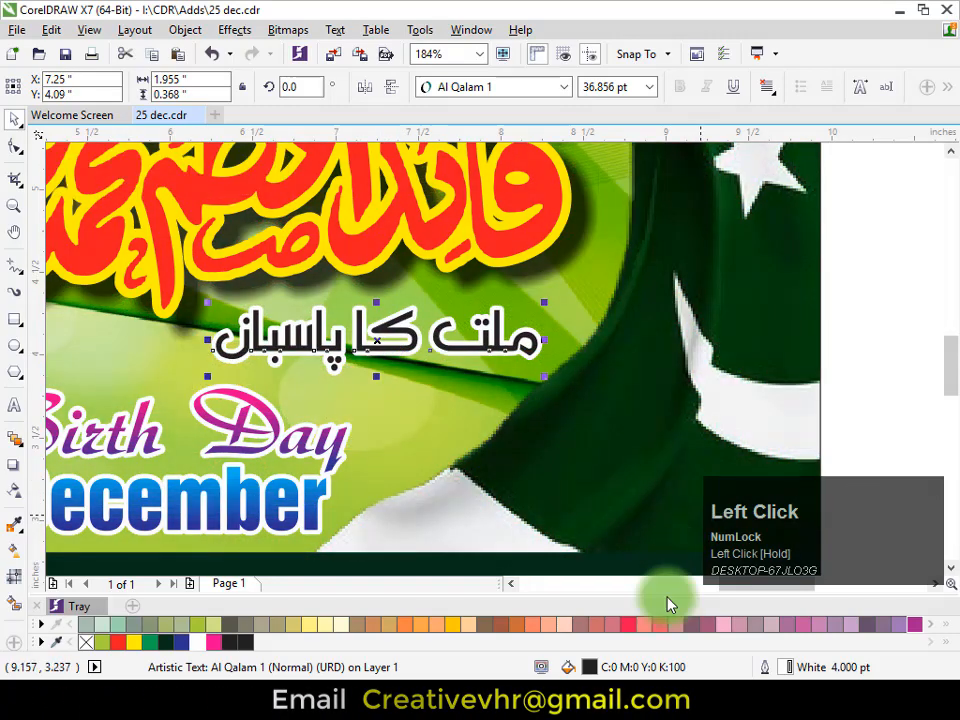
{"action": "left_click", "coordinate": [628, 624]}
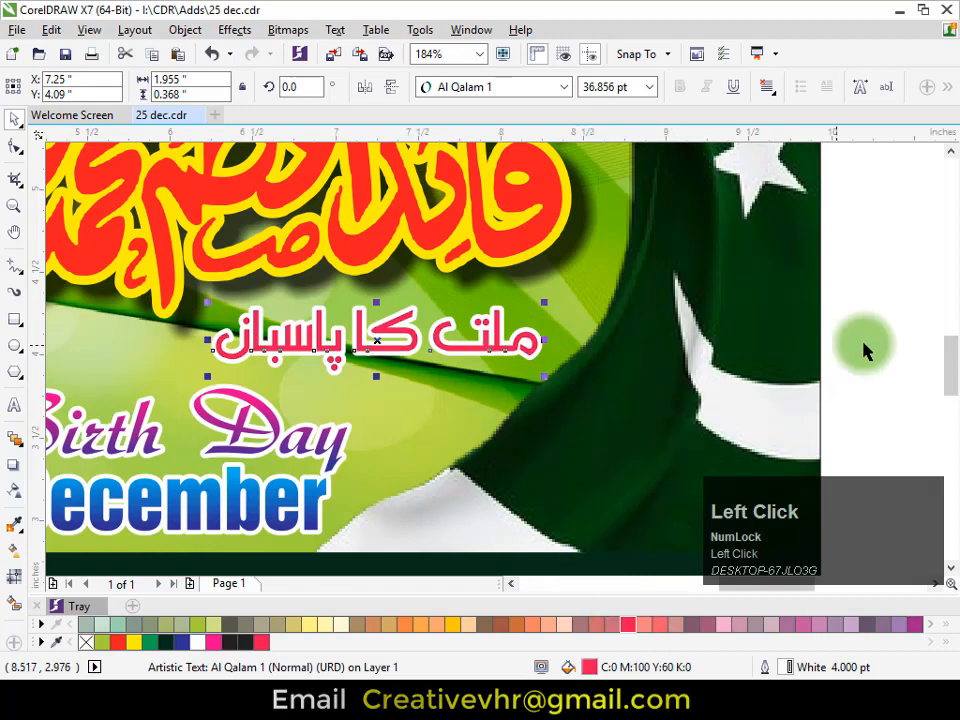
{"action": "left_click", "coordinate": [898, 340]}
{"action": "key", "text": "F4"}
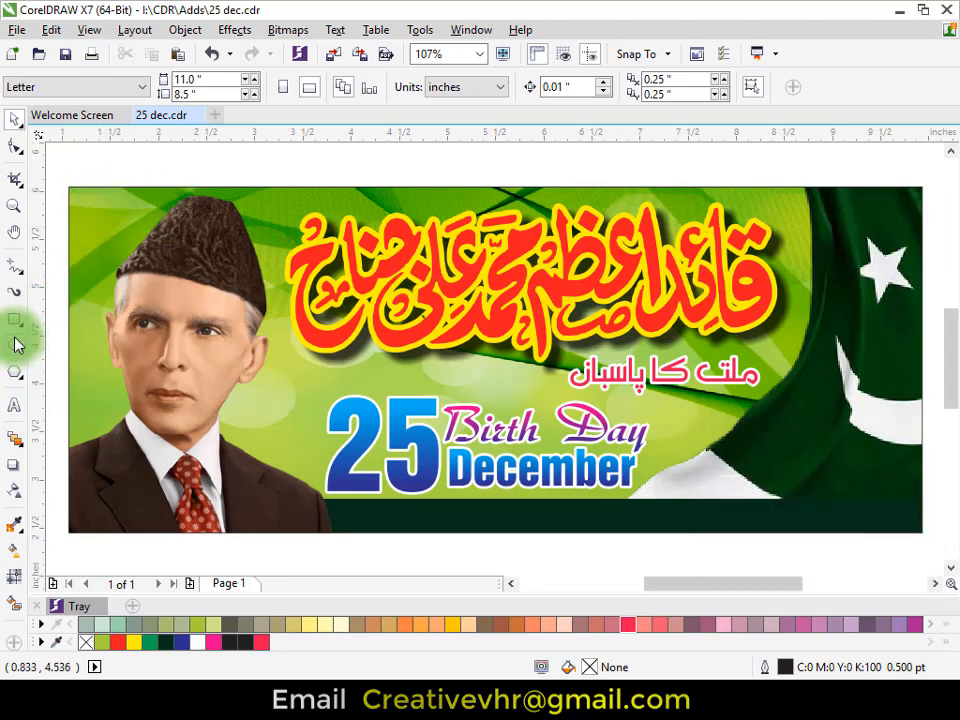
{"action": "left_click", "coordinate": [360, 470]}
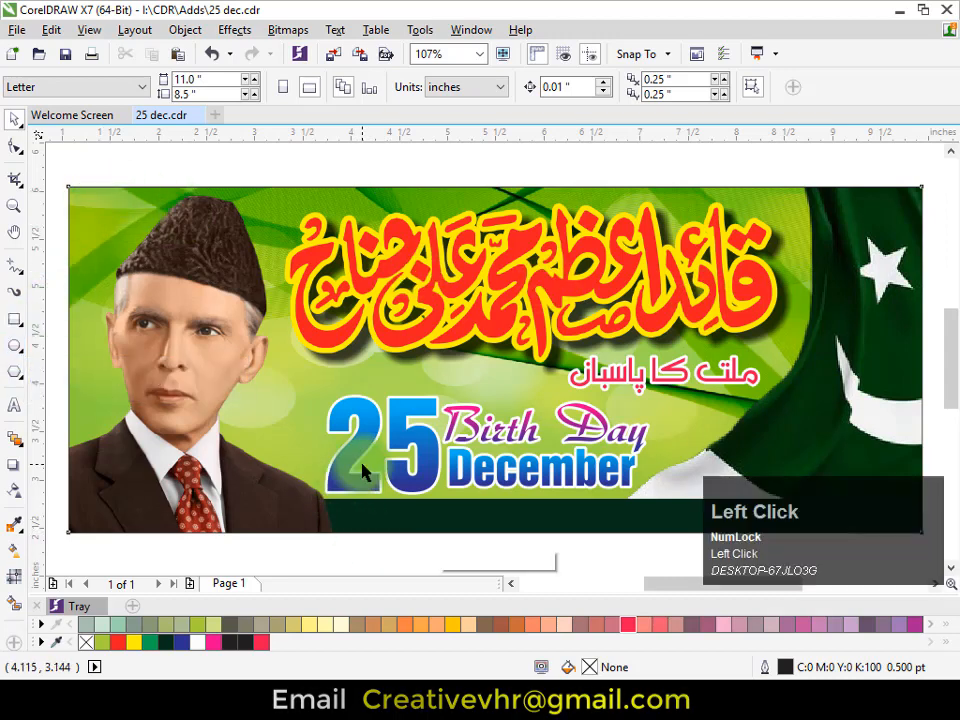
{"action": "left_click", "coordinate": [361, 431]}
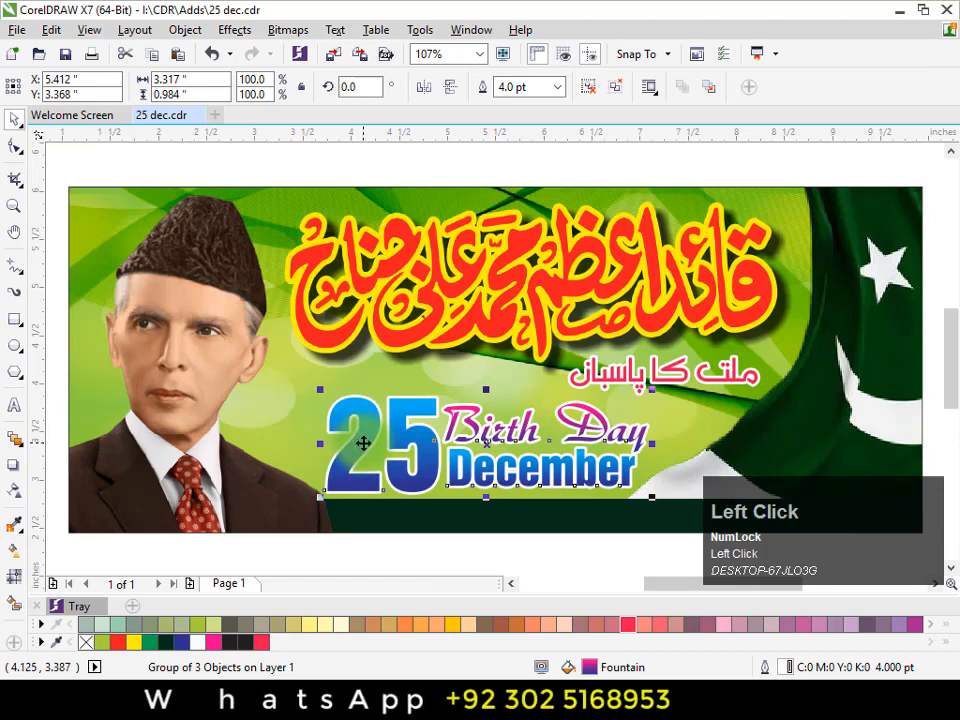
{"action": "key", "text": "Escape"}
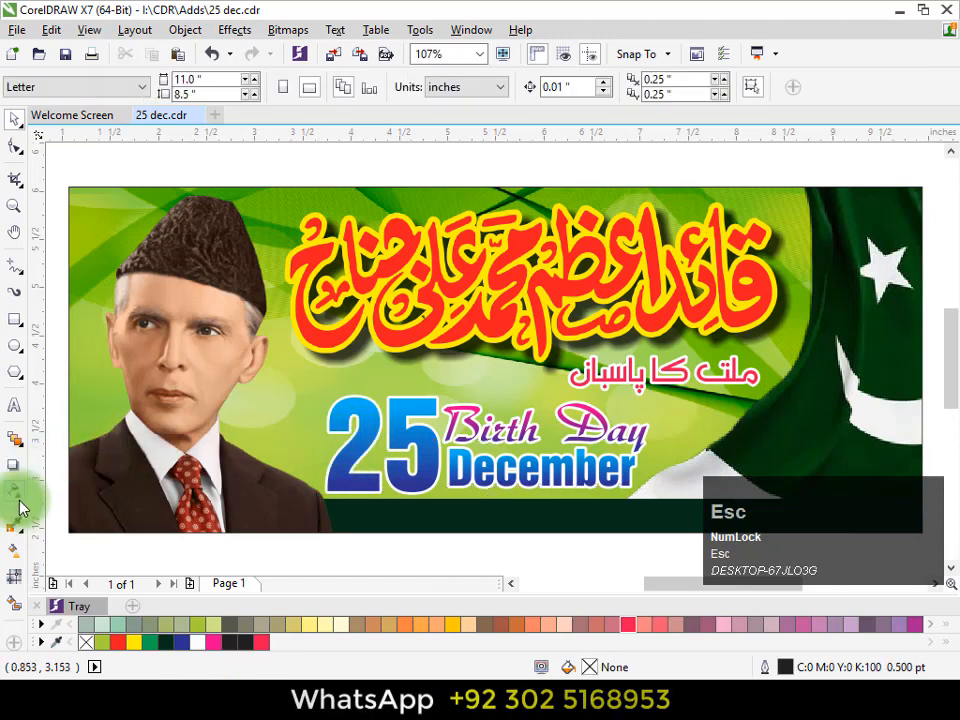
Step: Add the artistic text "Father of Nation" in 24 pt Arial just below the banner's lower edge
{"action": "left_click", "coordinate": [14, 408]}
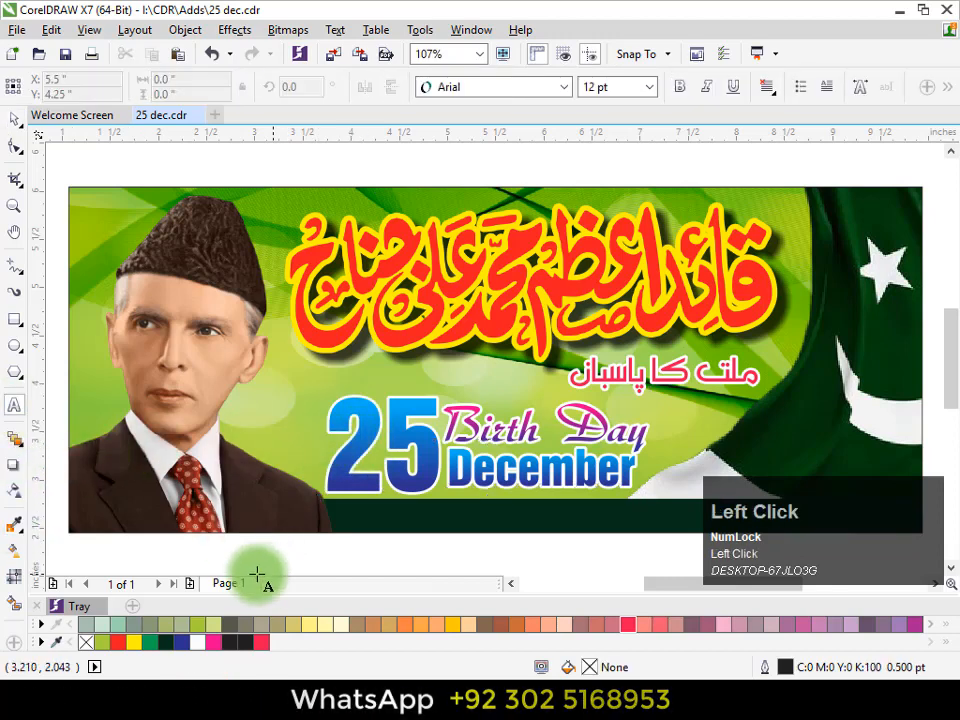
{"action": "left_click", "coordinate": [246, 553]}
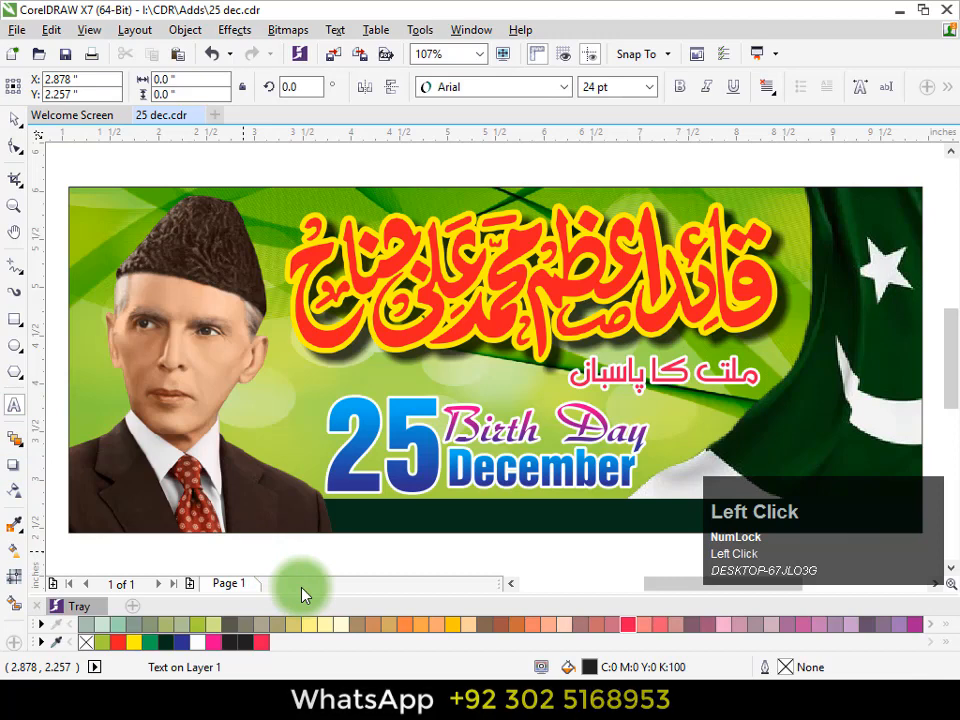
{"action": "type", "text": "Father"}
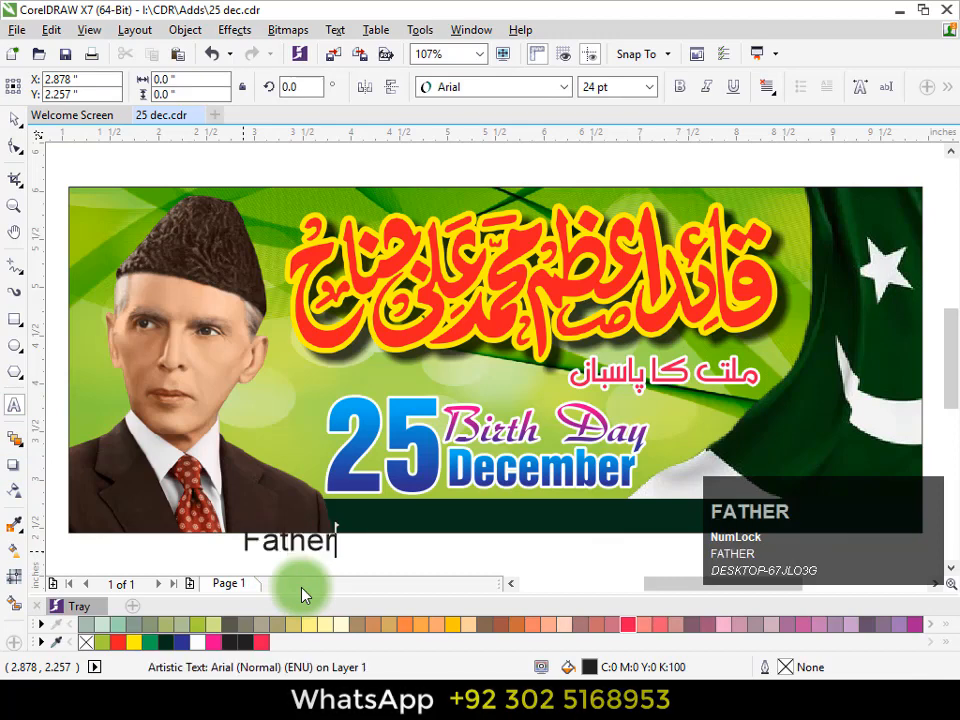
{"action": "type", "text": " of "}
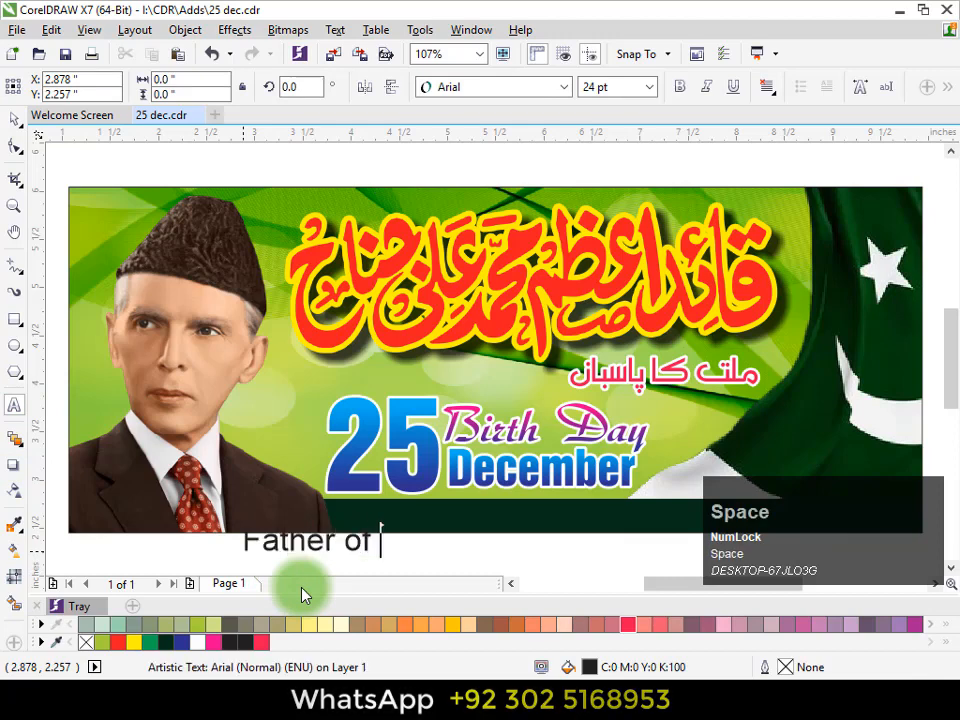
{"action": "type", "text": "Natio"}
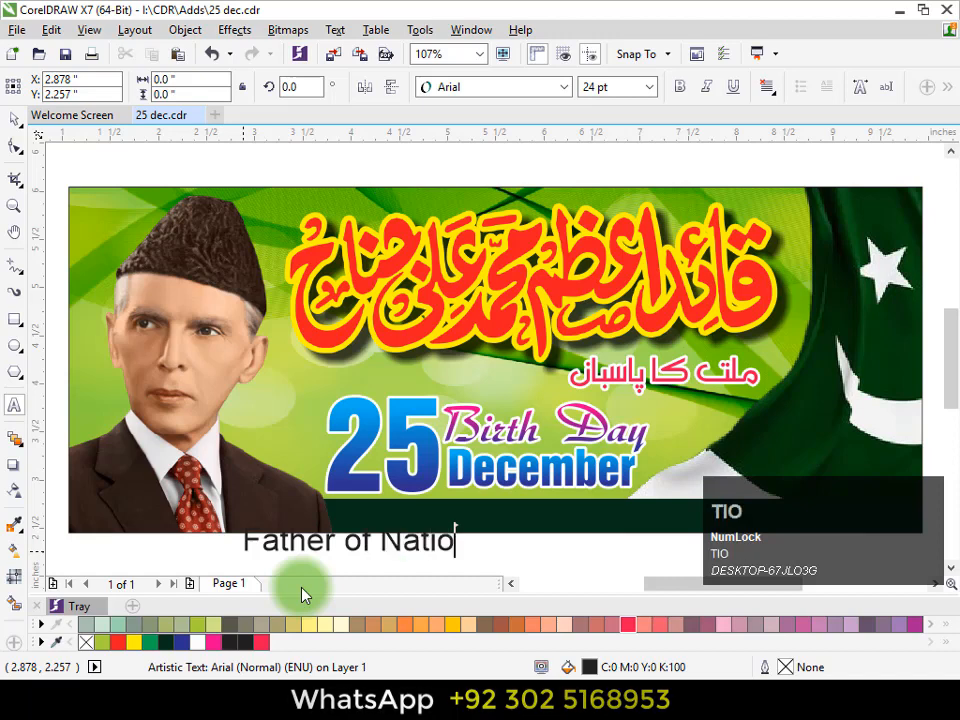
{"action": "type", "text": "n"}
{"action": "key", "text": "ctrl+space"}
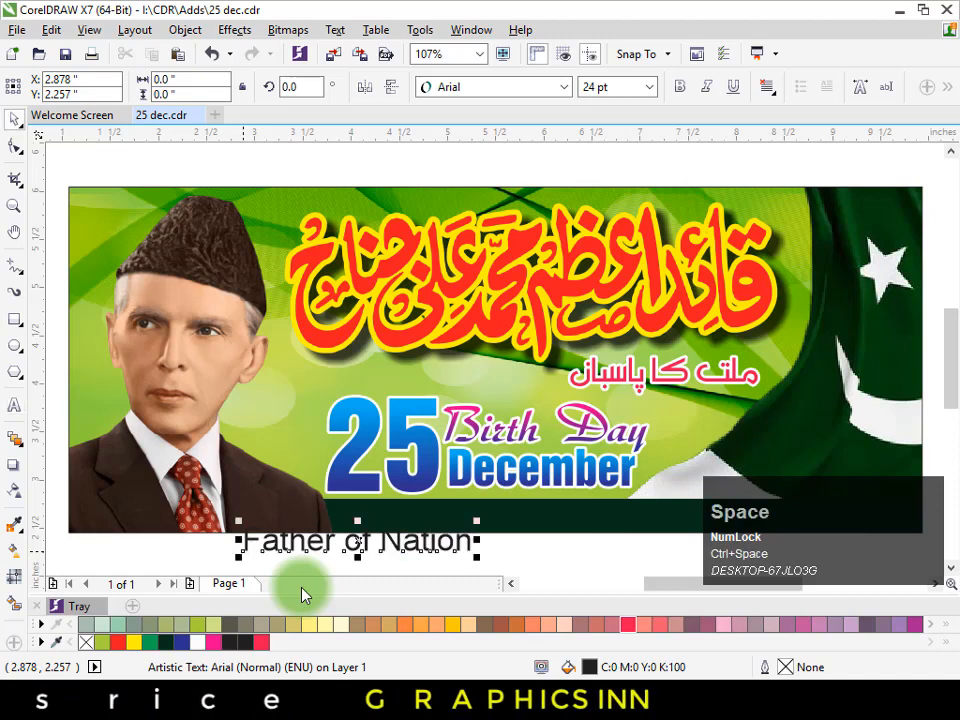
Step: Set the font of the "Father of Nation" text to Balogna
{"action": "left_click", "coordinate": [463, 100]}
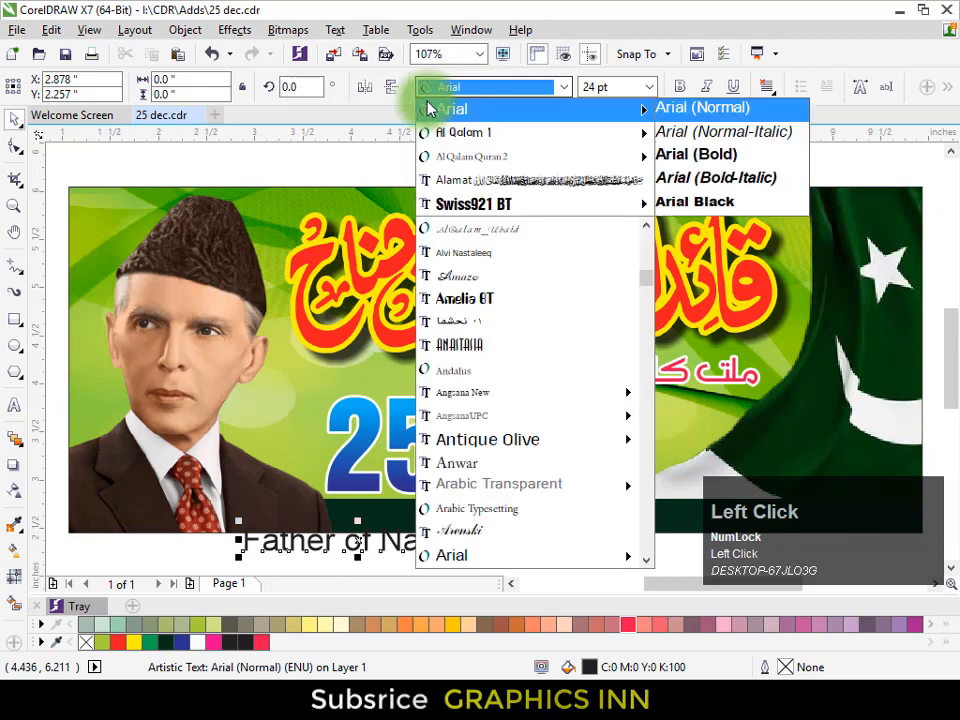
{"action": "scroll", "coordinate": [508, 246], "scroll_direction": "down", "scroll_amount": 5}
{"action": "scroll", "coordinate": [522, 420], "scroll_direction": "down", "scroll_amount": 6}
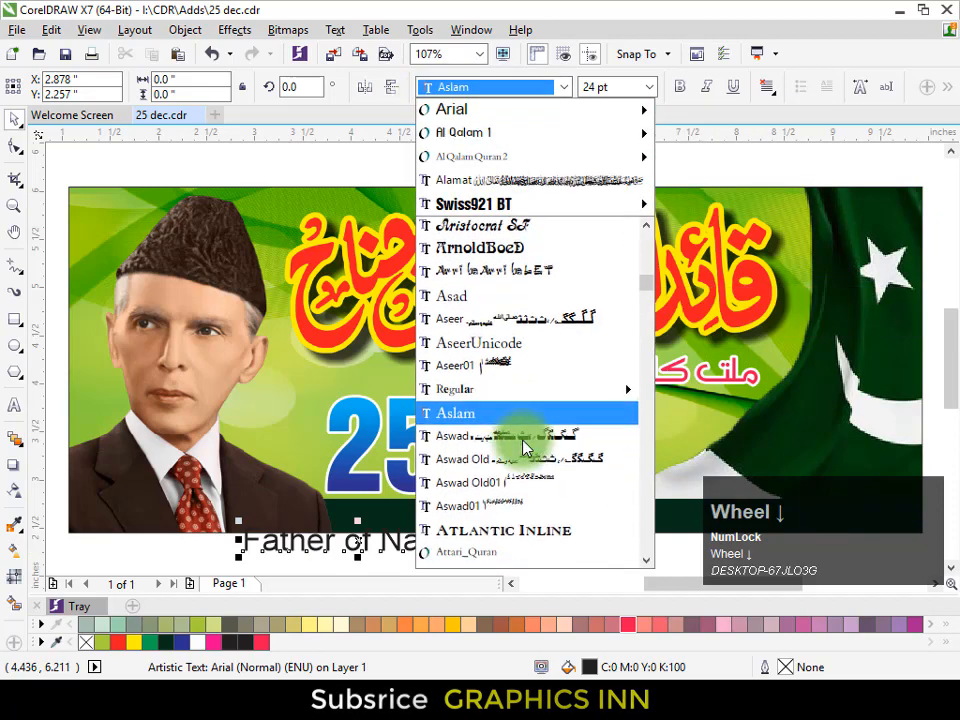
{"action": "scroll", "coordinate": [524, 458], "scroll_direction": "down", "scroll_amount": 1}
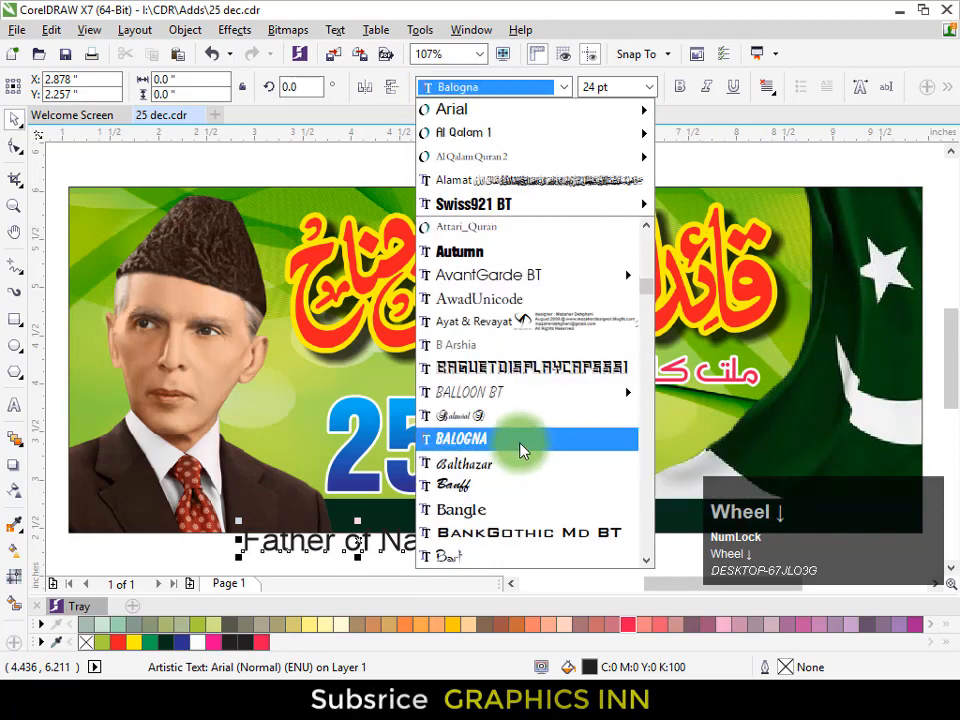
{"action": "left_click", "coordinate": [520, 452]}
Step: Place the "Father of Nation" text just above the "25", centred at about X 4.83, Y 4.04 inches, with a white hairline outline
{"action": "left_click_drag", "start_coordinate": [420, 535], "coordinate": [491, 392]}
{"action": "left_click_drag", "start_coordinate": [563, 427], "coordinate": [584, 448]}
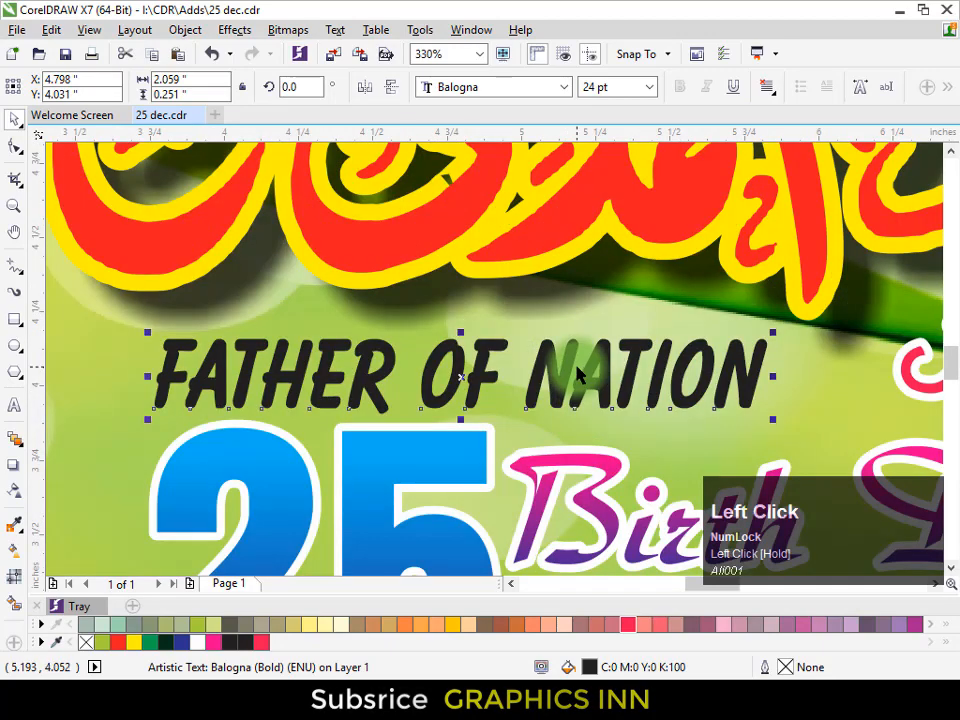
{"action": "left_click_drag", "start_coordinate": [587, 376], "coordinate": [597, 379]}
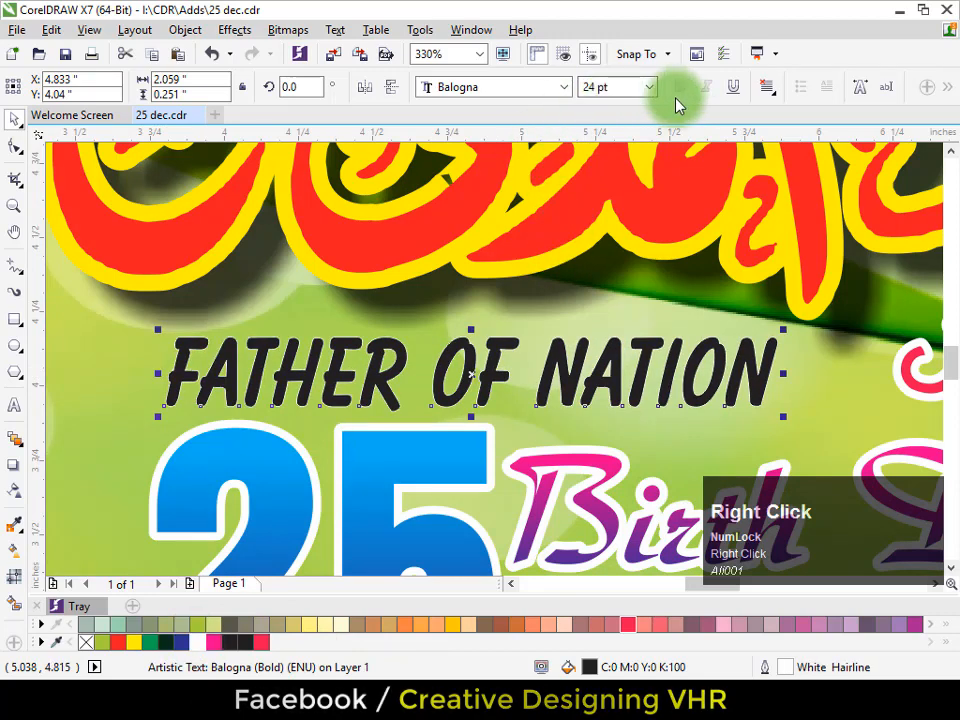
Step: Give the "Father of Nation" text a 3 pt outline with rounded corners and round caps, behind the fill, scaled with the object and overprinted
{"action": "key", "text": "F12"}
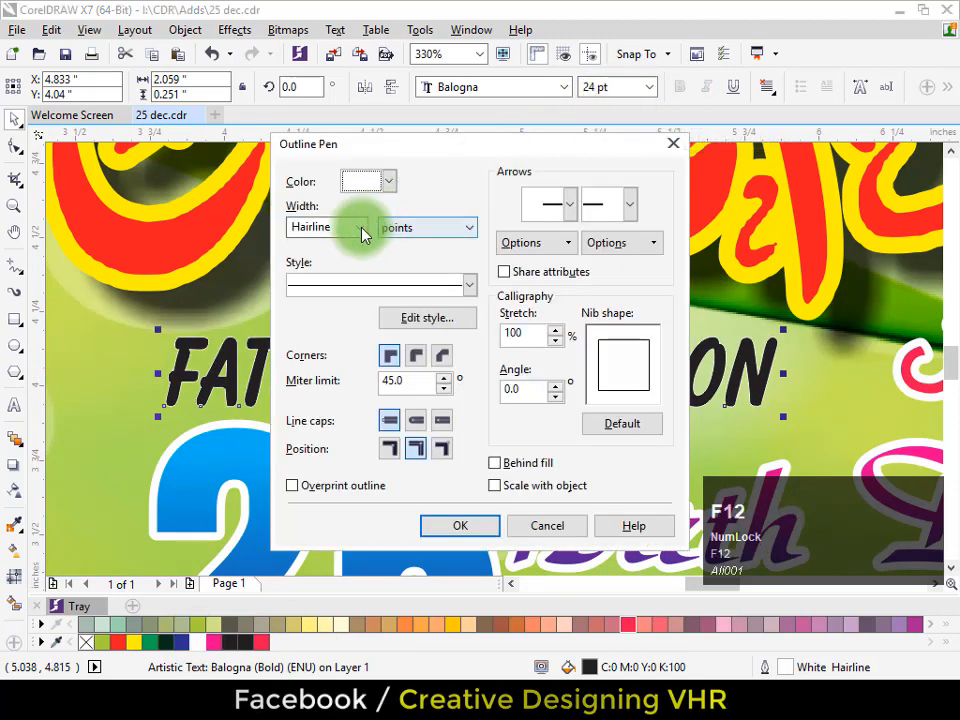
{"action": "left_click", "coordinate": [361, 228]}
{"action": "left_click", "coordinate": [323, 356]}
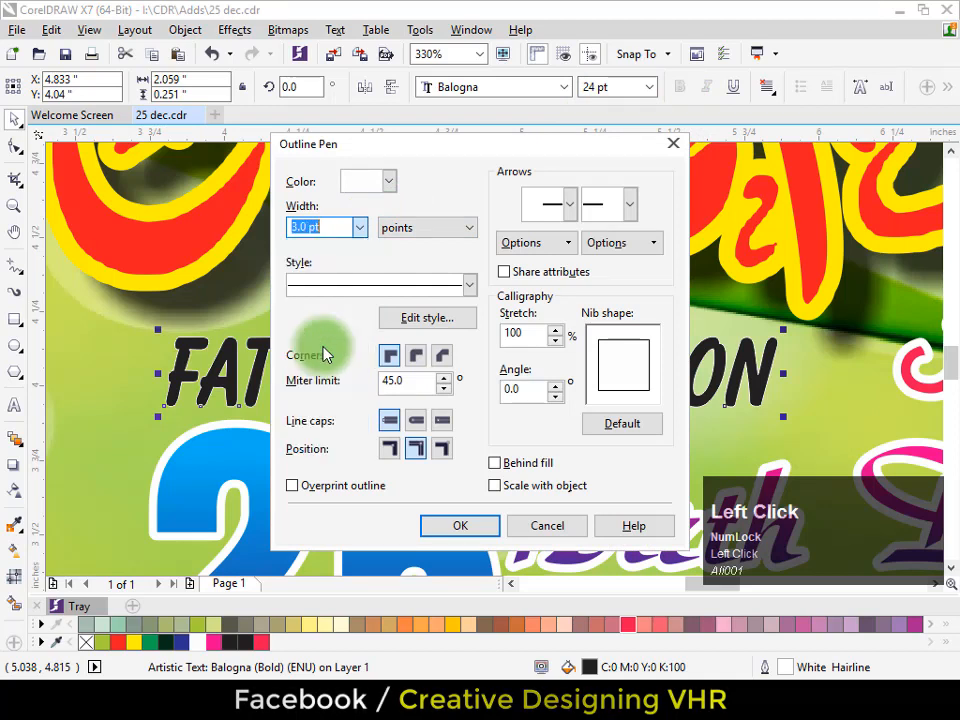
{"action": "left_click", "coordinate": [414, 358]}
{"action": "left_click", "coordinate": [418, 423]}
{"action": "left_click", "coordinate": [528, 465]}
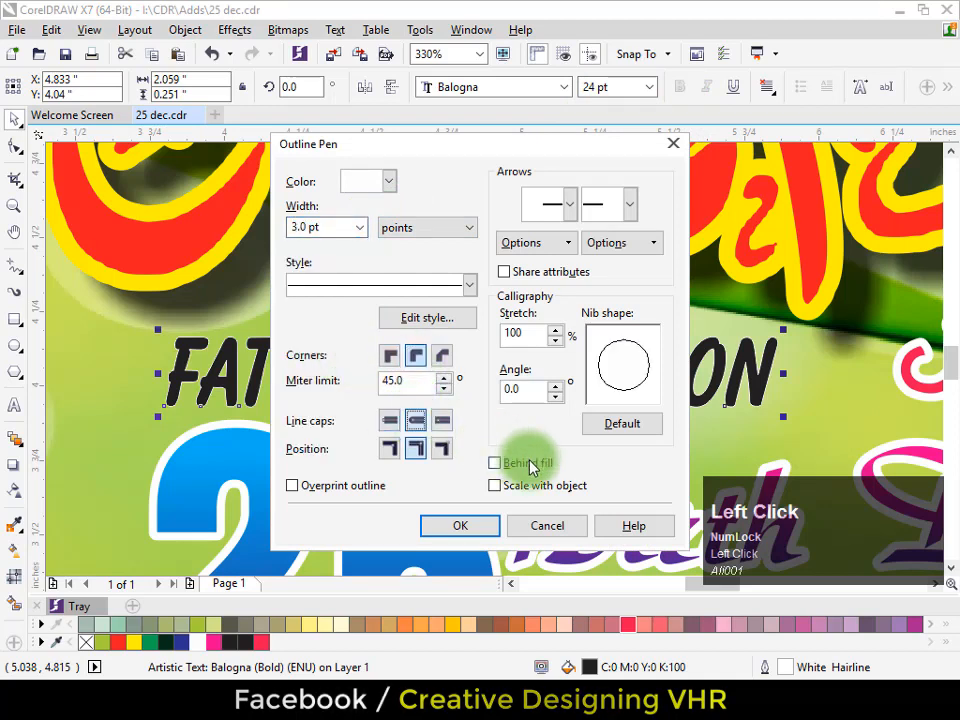
{"action": "left_click", "coordinate": [360, 485]}
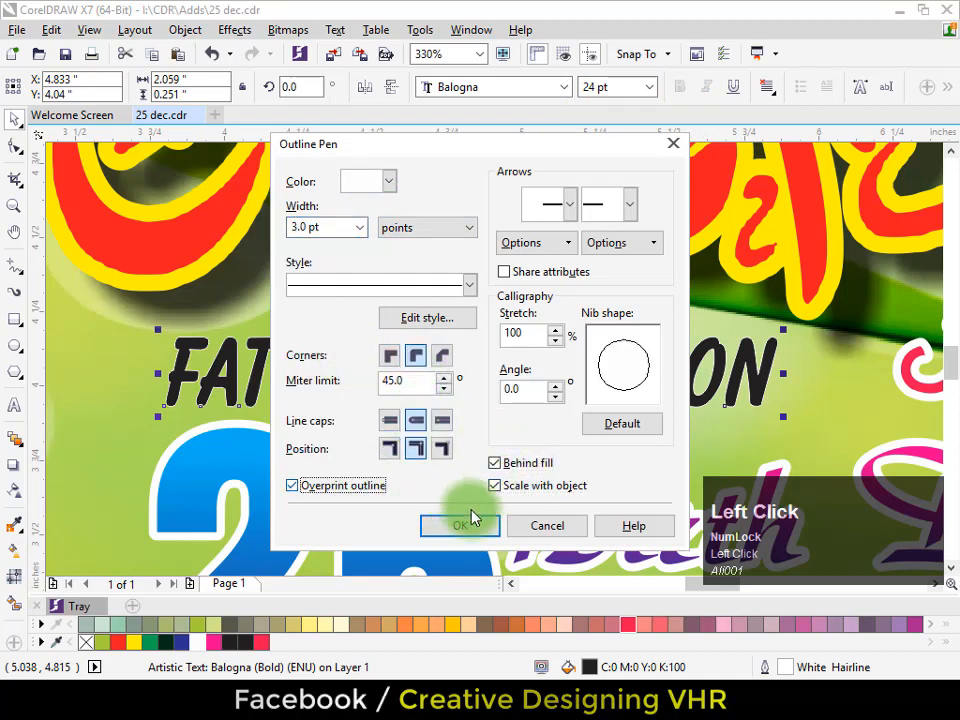
{"action": "left_click", "coordinate": [470, 527]}
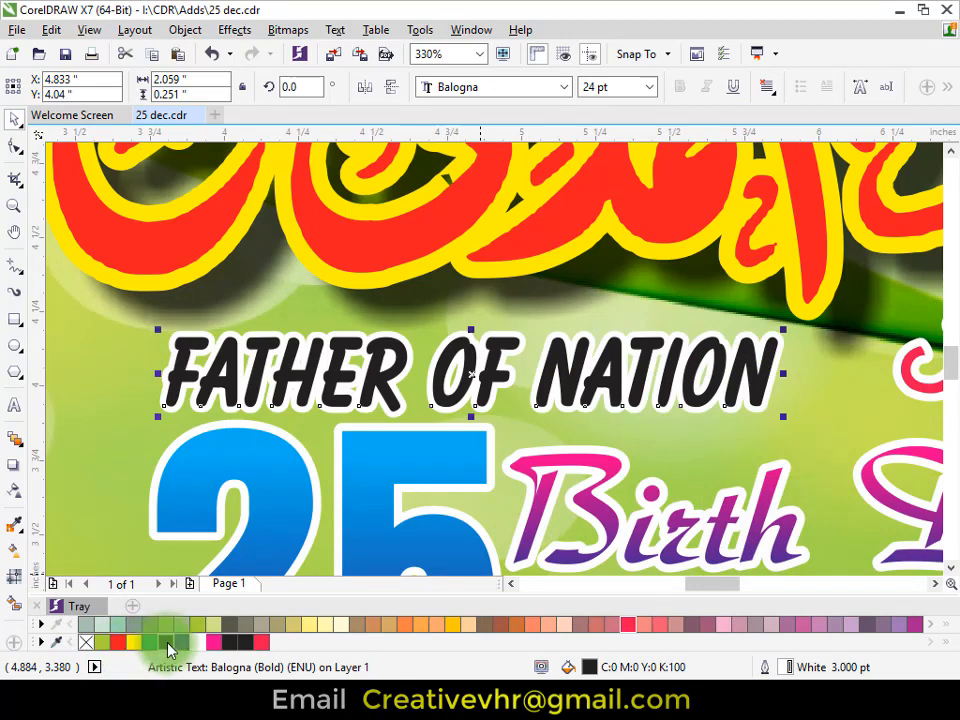
Step: Fill the "Father of Nation" text with dark green C87 M50 Y87 K68
{"action": "left_click", "coordinate": [168, 650]}
{"action": "key", "text": "F3"}
{"action": "key", "text": "Escape"}
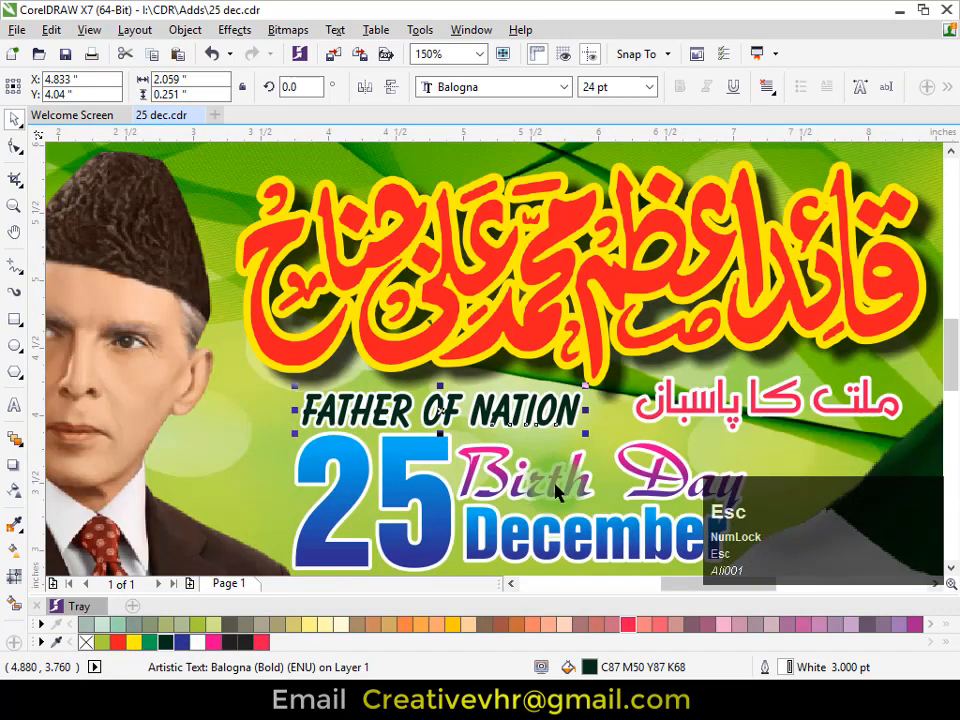
{"action": "key", "text": "F4"}
Step: Shrink the group of contact details along the banner's base to about 7.82 x 0.18 inches
{"action": "left_click", "coordinate": [720, 222]}
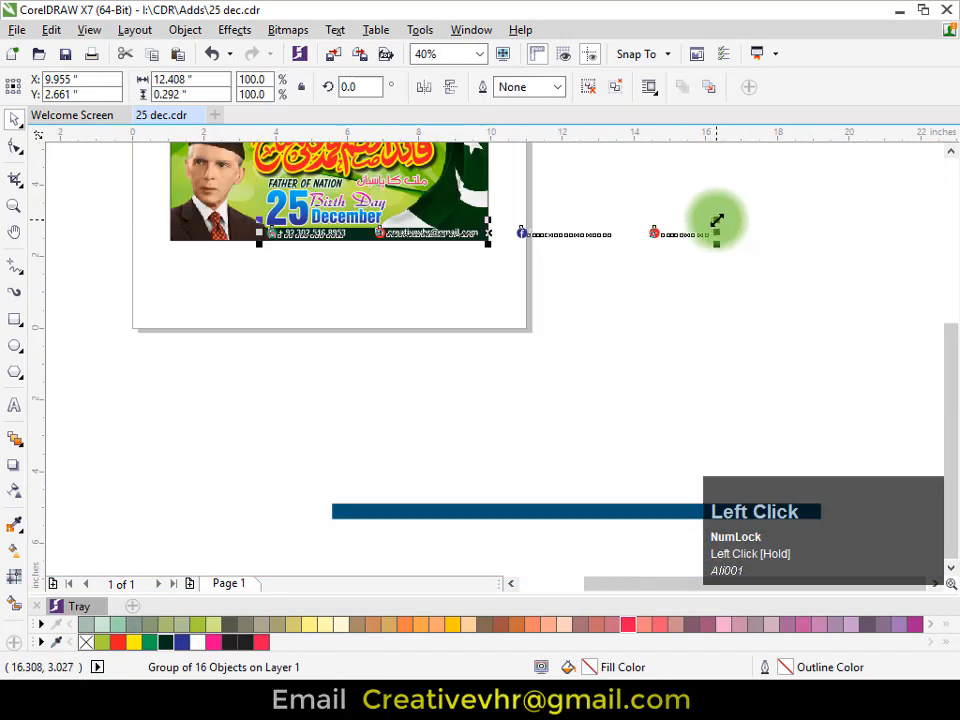
{"action": "left_click_drag", "start_coordinate": [716, 220], "coordinate": [699, 218]}
{"action": "key", "text": "r"}
{"action": "key", "text": "r"}
{"action": "key", "text": "r"}
{"action": "key", "text": "r"}
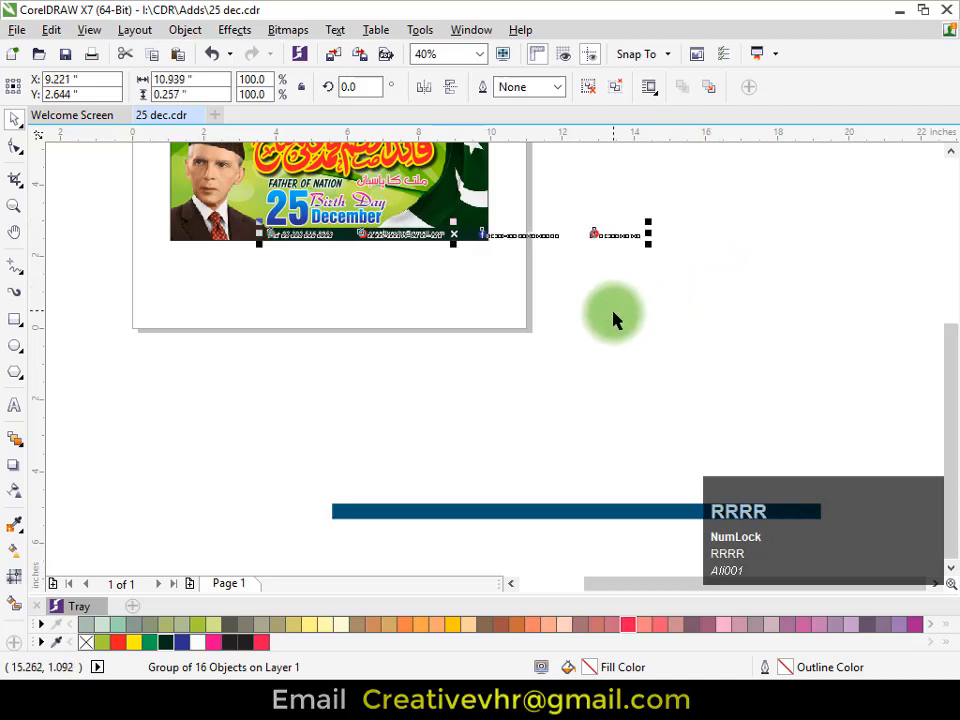
{"action": "key", "text": "r"}
{"action": "key", "text": "r"}
{"action": "key", "text": "r"}
{"action": "key", "text": "r"}
{"action": "key", "text": "r"}
{"action": "key", "text": "r"}
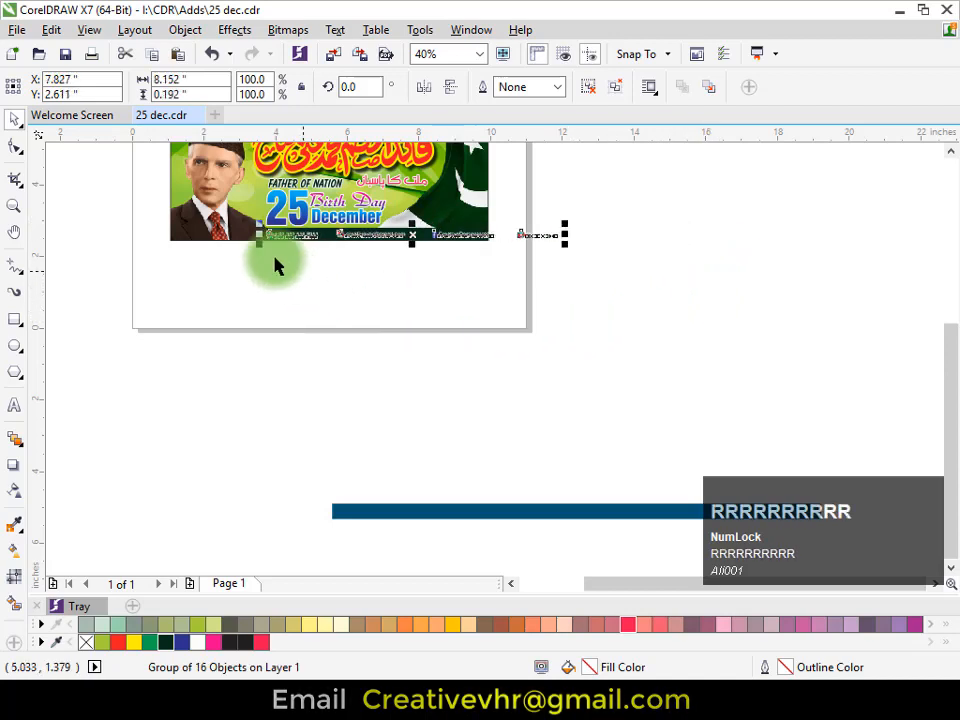
{"action": "key", "text": "r"}
Step: Move the contact details group onto the dark green strip, centred at about X 7.75, Y 2.66 inches
{"action": "key", "text": "F2"}
{"action": "left_click_drag", "start_coordinate": [246, 226], "coordinate": [345, 272]}
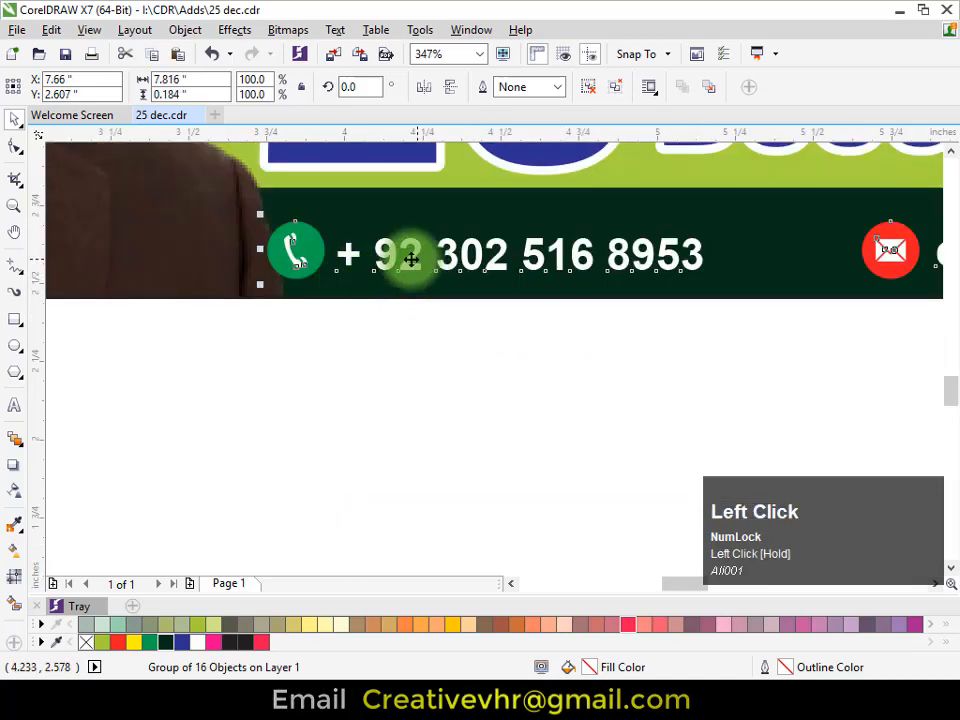
{"action": "left_click_drag", "start_coordinate": [428, 253], "coordinate": [456, 238]}
{"action": "key", "text": "F3"}
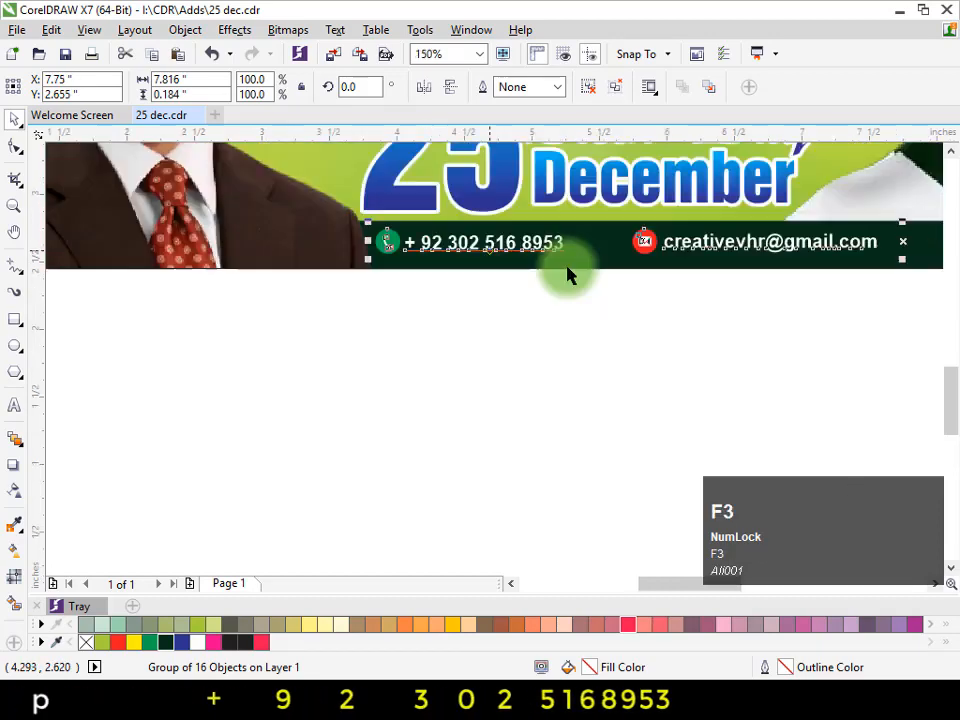
Step: Ungroup the contact details and delete the e-mail icon and address
{"action": "key", "text": "F2"}
{"action": "left_click_drag", "start_coordinate": [334, 165], "coordinate": [946, 354]}
{"action": "key", "text": "F4"}
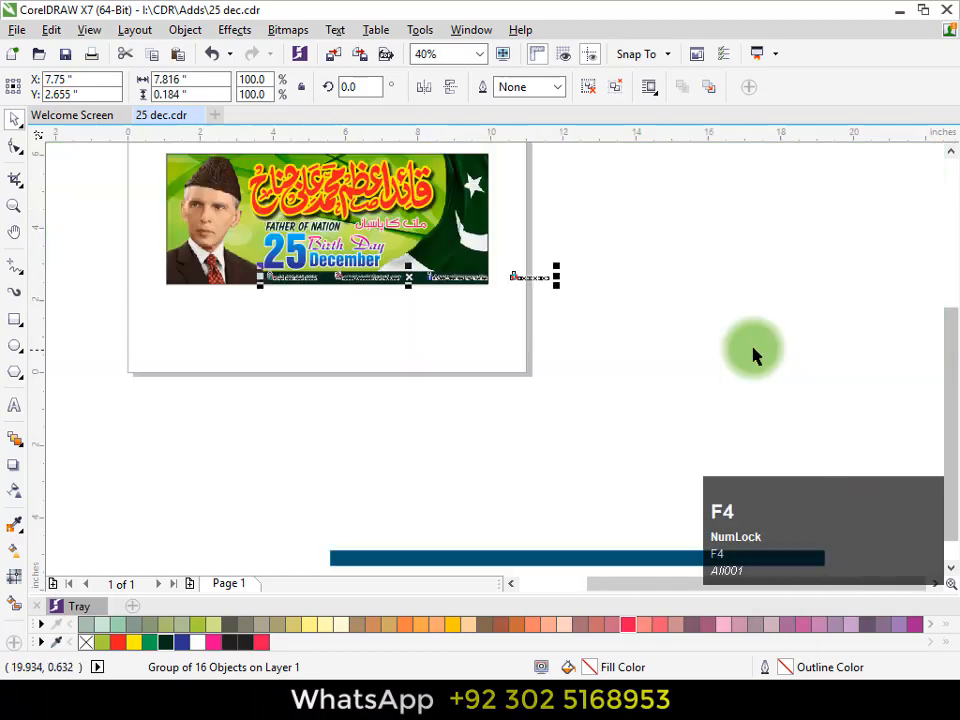
{"action": "key", "text": "F2"}
{"action": "left_click_drag", "start_coordinate": [418, 296], "coordinate": [497, 407]}
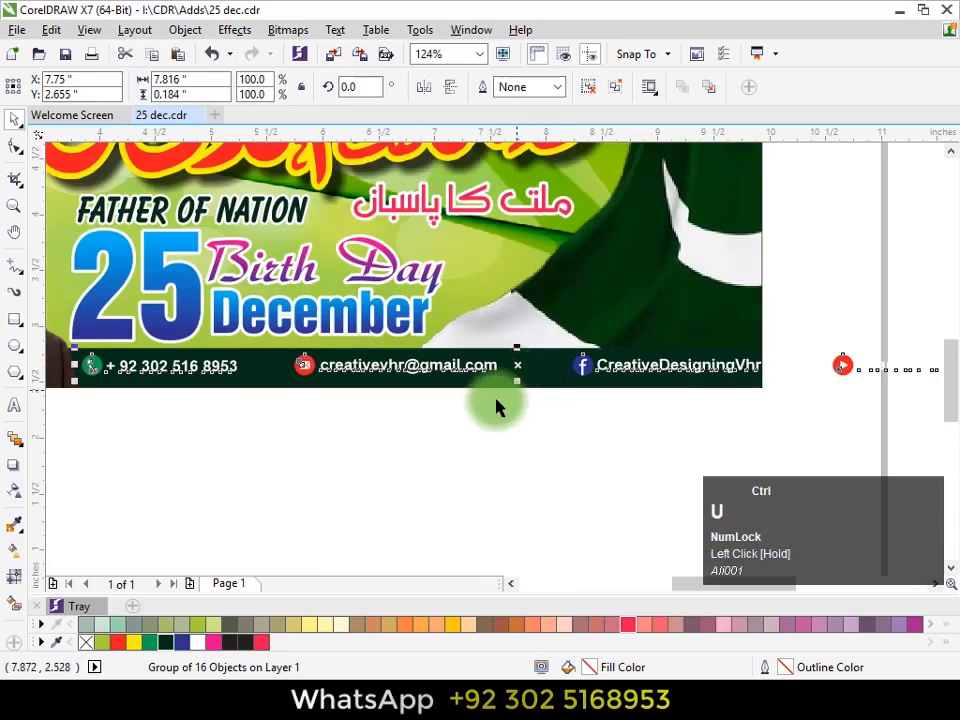
{"action": "key", "text": "ctrl+u"}
{"action": "key", "text": "Escape"}
{"action": "left_click_drag", "start_coordinate": [546, 326], "coordinate": [414, 416], "text": "alt"}
{"action": "key", "text": "Delete"}
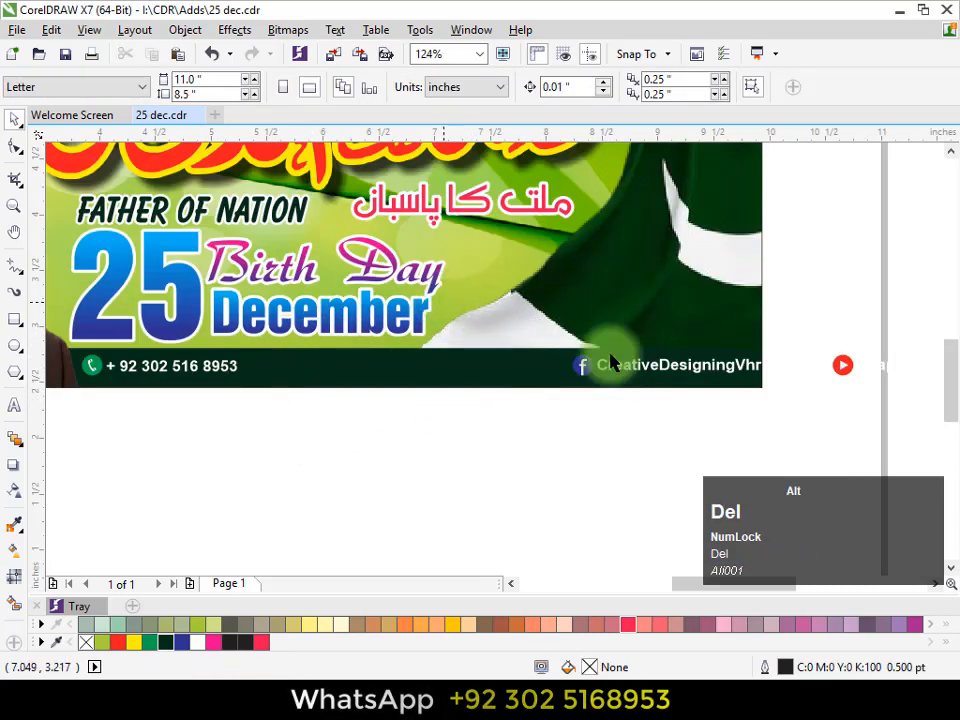
Step: Move the Facebook and YouTube details next to the phone number, closer together, and group the selected items
{"action": "left_click_drag", "start_coordinate": [600, 352], "coordinate": [468, 388], "text": "alt"}
{"action": "left_click_drag", "start_coordinate": [399, 320], "coordinate": [471, 364], "text": "alt"}
{"action": "left_click_drag", "start_coordinate": [587, 319], "coordinate": [450, 400], "text": "alt"}
{"action": "key", "text": "ctrl+g"}
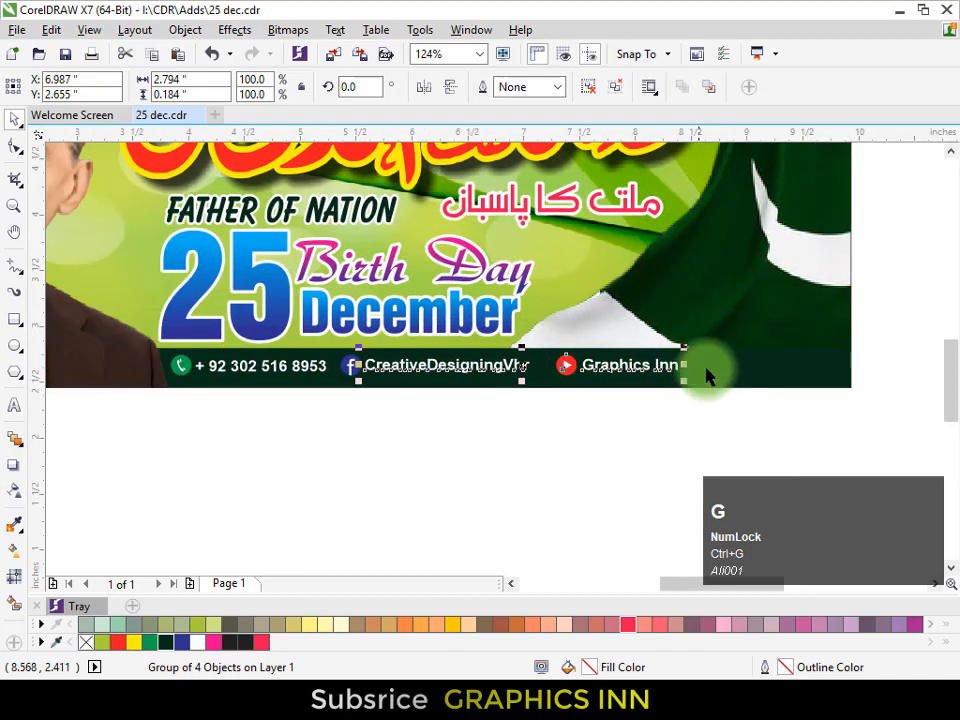
Step: Enlarge all the contact details to about 5.97 x 0.24 inches and centre them in the dark green strip at about X 6.82, Y 2.64 inches
{"action": "left_click_drag", "start_coordinate": [740, 315], "coordinate": [623, 359], "text": "alt"}
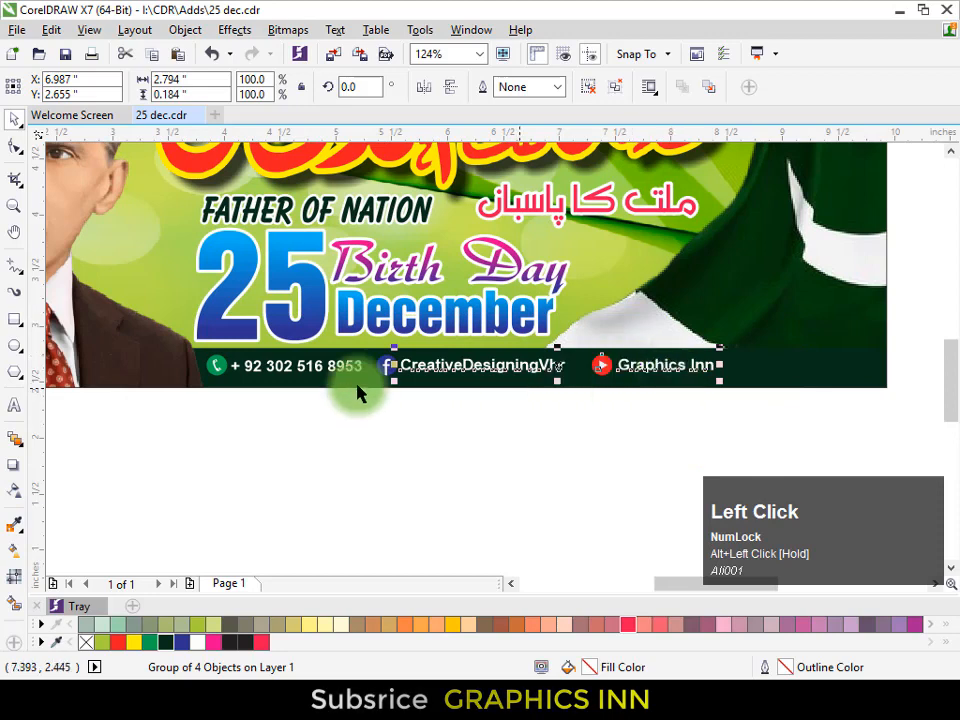
{"action": "left_click", "coordinate": [282, 366]}
{"action": "left_click", "coordinate": [230, 366]}
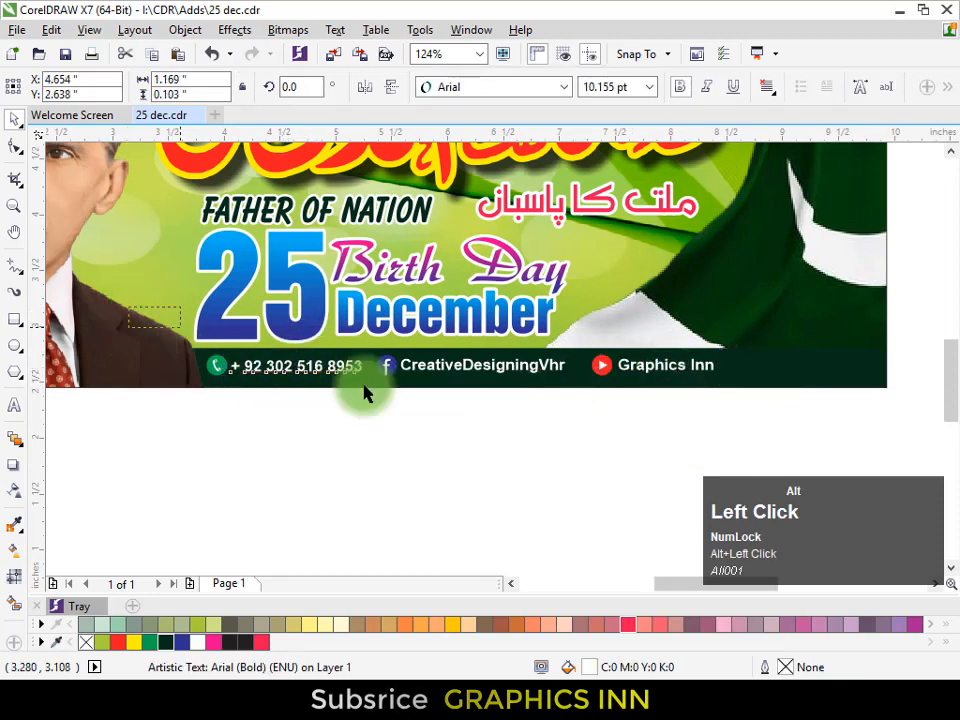
{"action": "left_click_drag", "start_coordinate": [129, 308], "coordinate": [876, 458], "text": "alt"}
{"action": "left_click_drag", "start_coordinate": [721, 388], "coordinate": [878, 402]}
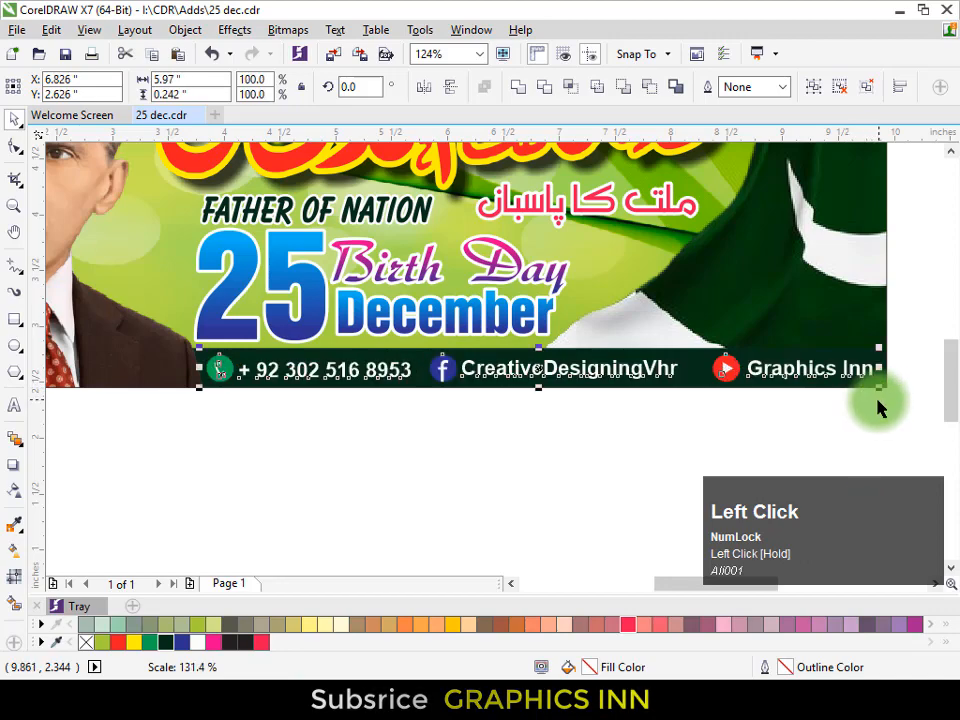
{"action": "key", "text": "F2"}
{"action": "left_click_drag", "start_coordinate": [231, 332], "coordinate": [628, 414]}
{"action": "mouse_move", "coordinate": [529, 364]}
{"action": "left_mouse_down"}
{"action": "mouse_move", "coordinate": [542, 368]}
{"action": "mouse_move", "coordinate": [535, 357]}
{"action": "left_mouse_up"}
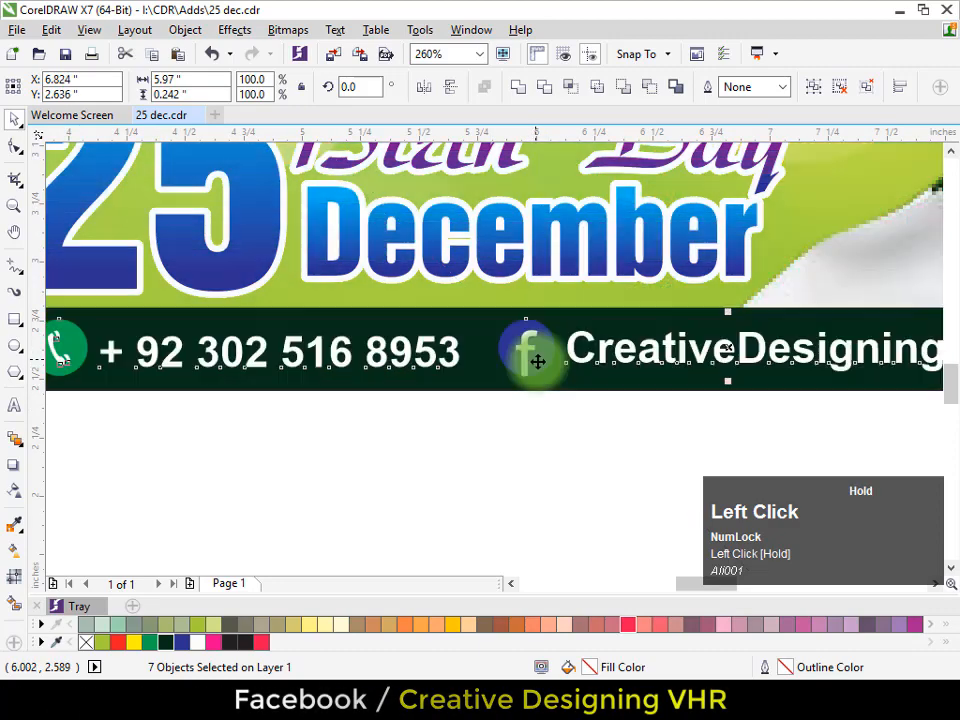
Step: Delete the leftover blue bar below the page
{"action": "key", "text": "F4"}
{"action": "left_click", "coordinate": [516, 560]}
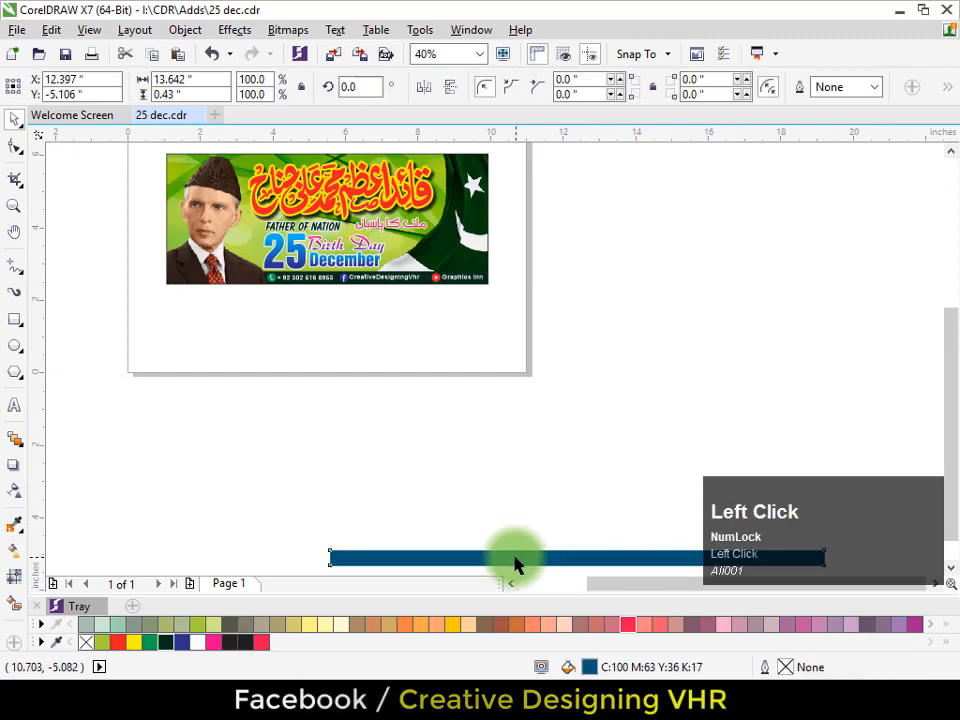
{"action": "key", "text": "Delete"}
{"action": "key", "text": "F4"}
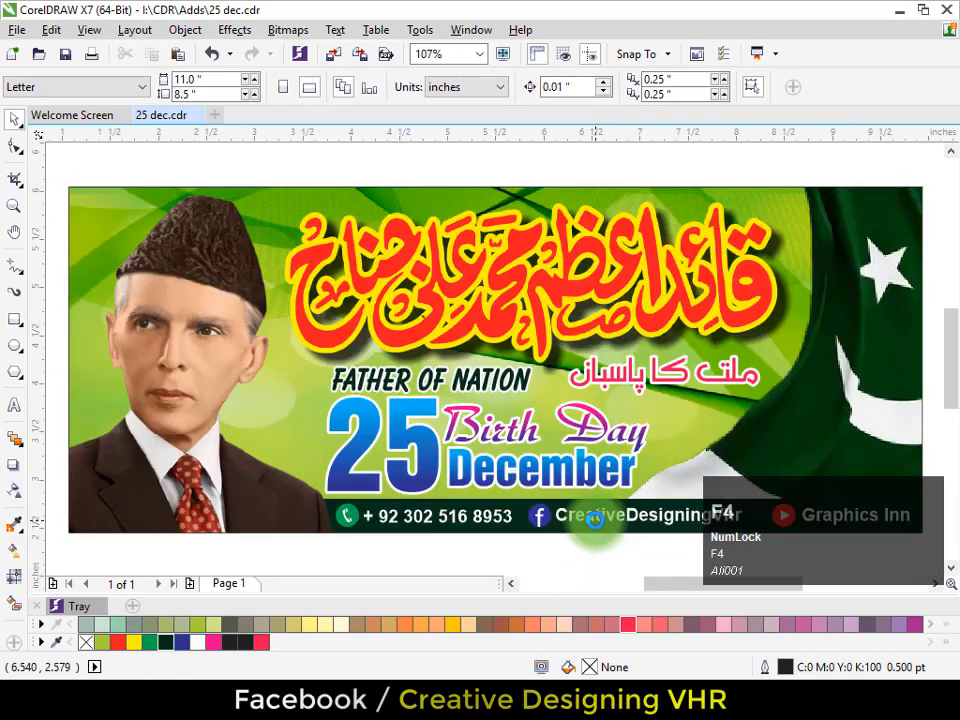
{"action": "key", "text": "F3"}
{"action": "key", "text": "F2"}
{"action": "left_click_drag", "start_coordinate": [326, 352], "coordinate": [826, 645]}
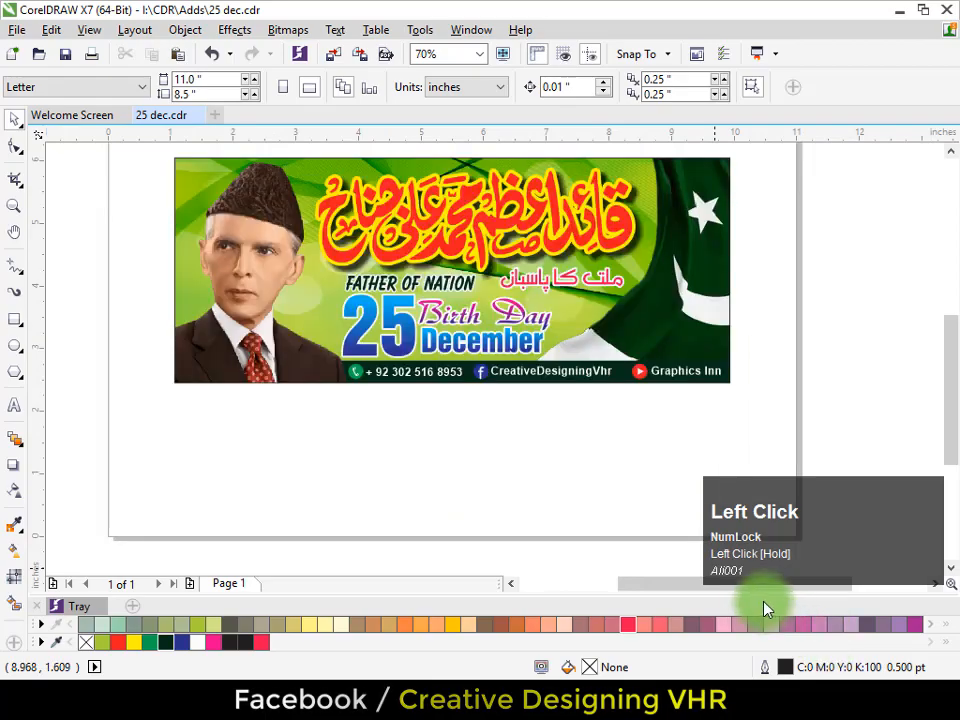